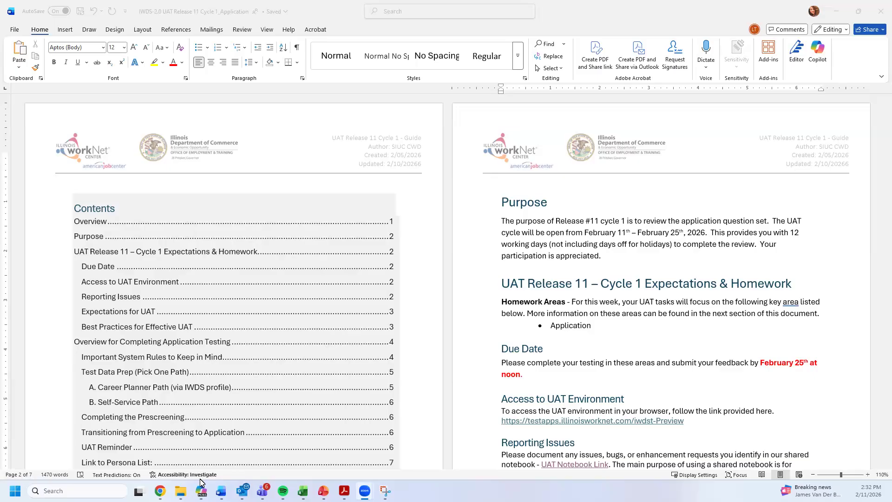
- Highlight the February testing window dates in the test schedule
{"action": "left_click_drag", "start_coordinate": [627, 283], "coordinate": [683, 234]}
{"action": "left_click", "coordinate": [605, 233]}
{"action": "left_click_drag", "start_coordinate": [584, 233], "coordinate": [705, 234]}
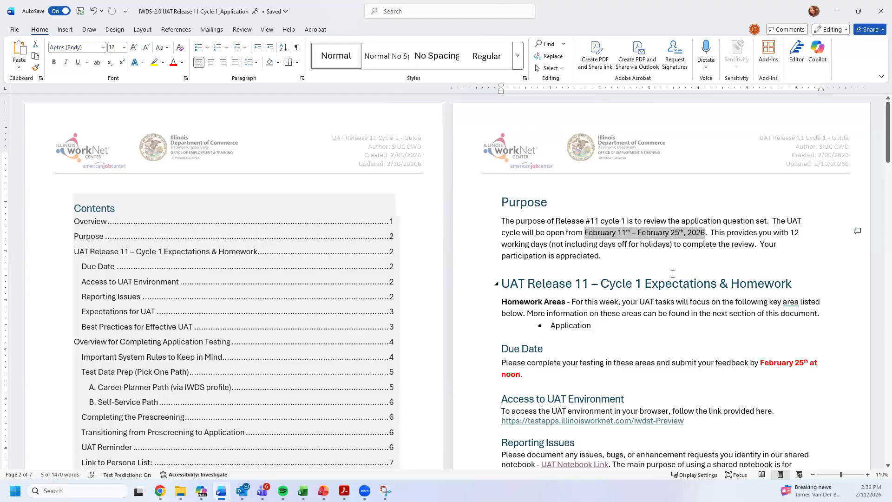
- Highlight the Application bullet and UAT environment link, then scroll to Reporting Issues
{"action": "scroll", "coordinate": [673, 274], "scroll_direction": "down", "scroll_amount": 1}
{"action": "left_click_drag", "start_coordinate": [602, 278], "coordinate": [550, 279]}
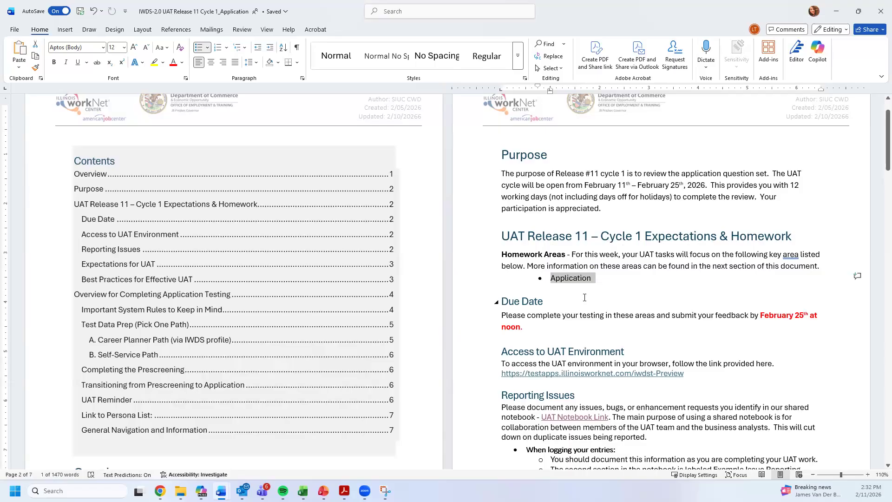
{"action": "scroll", "coordinate": [587, 304], "scroll_direction": "down", "scroll_amount": 1}
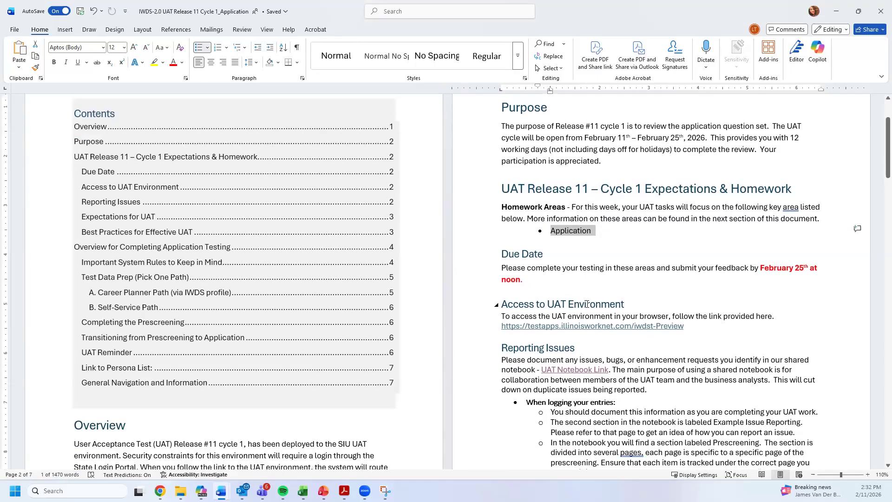
{"action": "scroll", "coordinate": [587, 304], "scroll_direction": "down", "scroll_amount": 1}
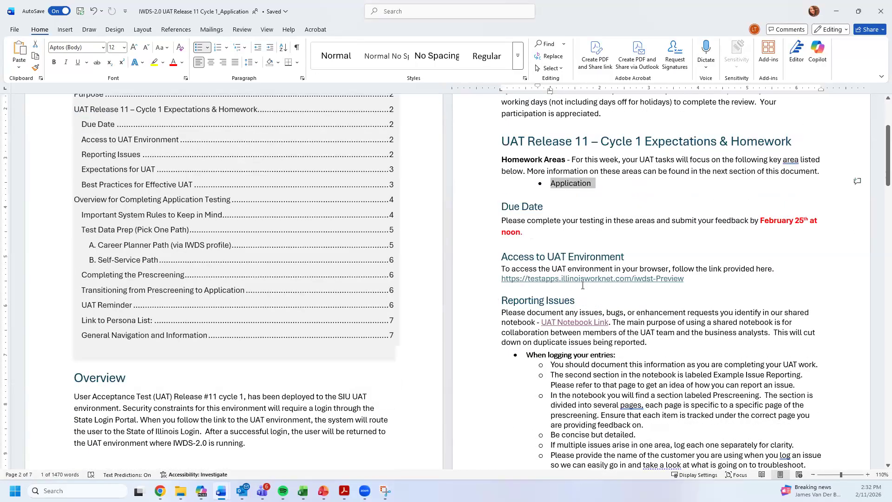
{"action": "left_click_drag", "start_coordinate": [701, 280], "coordinate": [501, 280]}
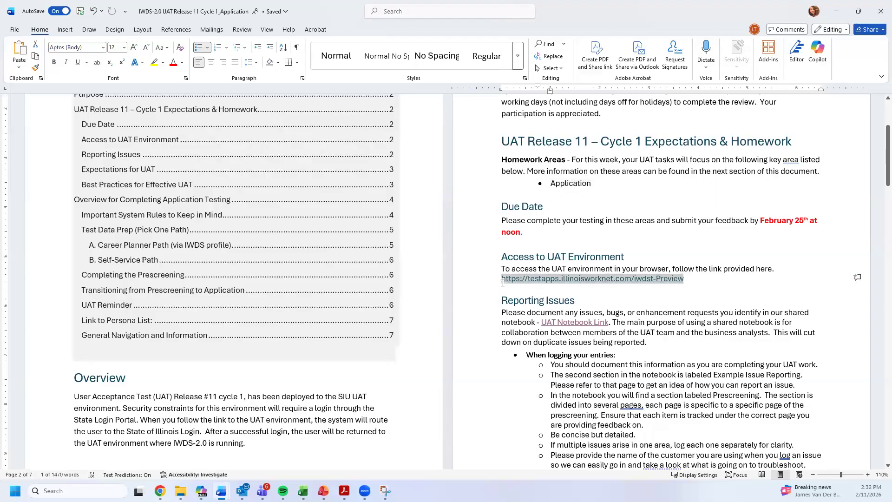
{"action": "left_click", "coordinate": [703, 280]}
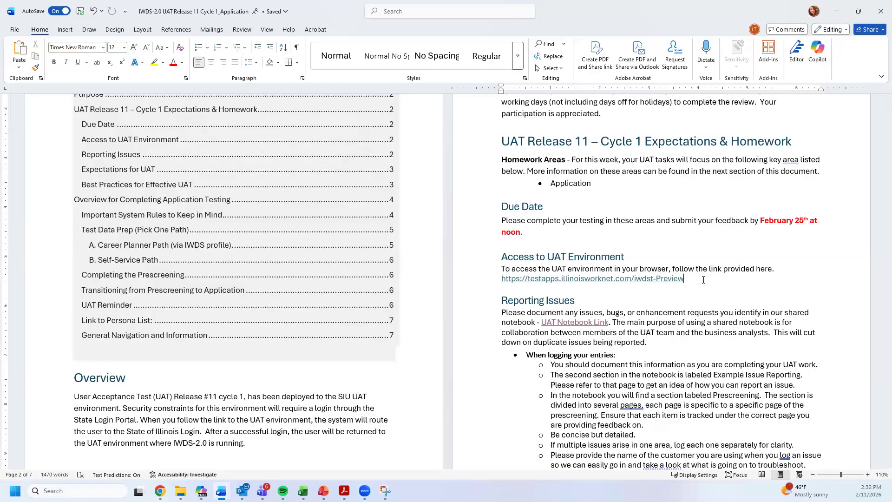
{"action": "scroll", "coordinate": [404, 331], "scroll_direction": "down", "scroll_amount": 10}
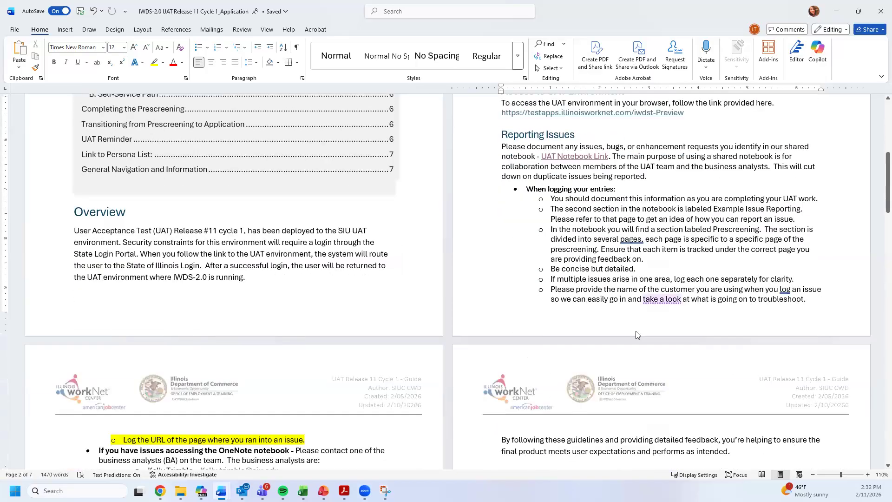
{"action": "scroll", "coordinate": [695, 296], "scroll_direction": "up", "scroll_amount": 9}
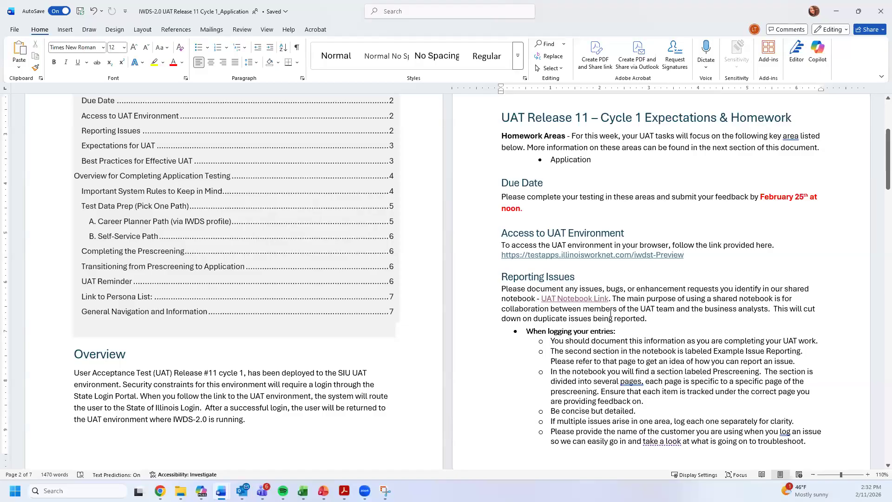
{"action": "scroll", "coordinate": [610, 314], "scroll_direction": "down", "scroll_amount": 3}
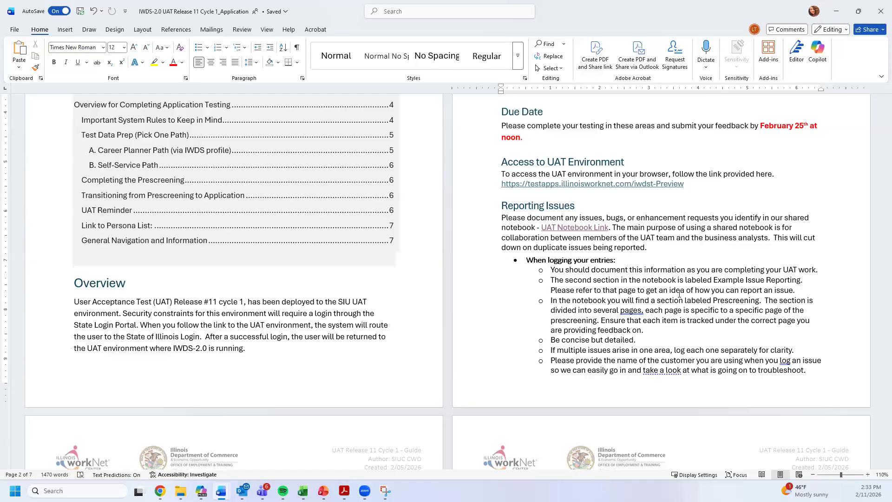
{"action": "scroll", "coordinate": [655, 348], "scroll_direction": "down", "scroll_amount": 3}
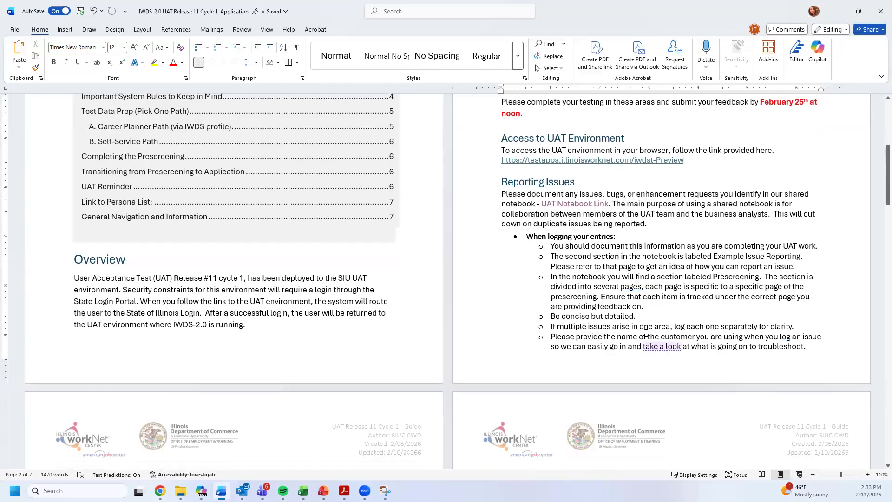
{"action": "scroll", "coordinate": [581, 269], "scroll_direction": "down", "scroll_amount": 1}
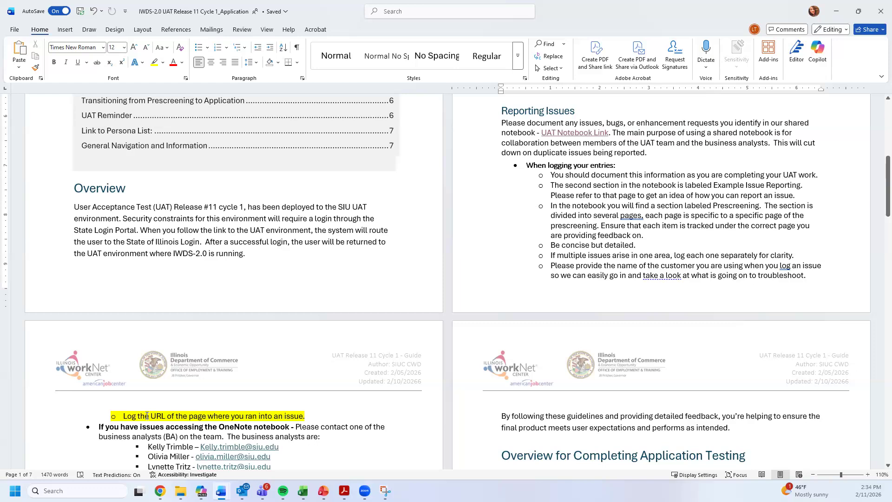
- Highlight 'the URL of the page' in the logging tip and the four business analyst contacts
{"action": "left_click_drag", "start_coordinate": [138, 417], "coordinate": [198, 416]}
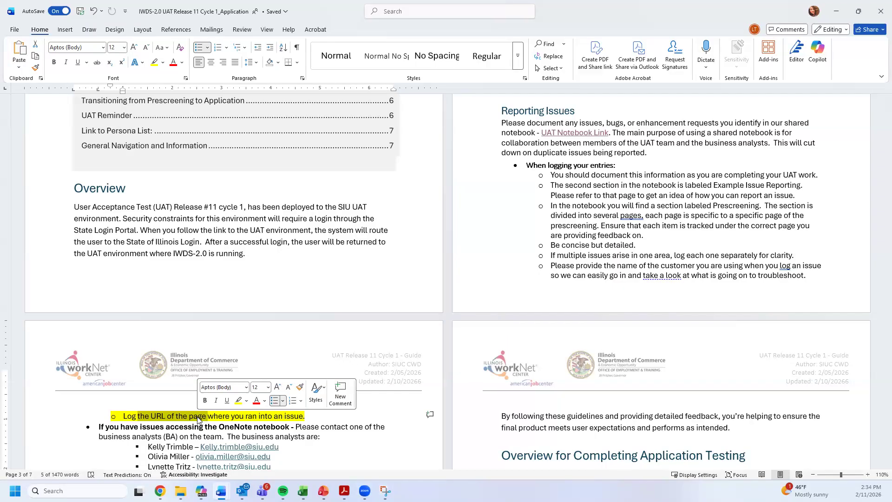
{"action": "scroll", "coordinate": [425, 293], "scroll_direction": "down", "scroll_amount": 2}
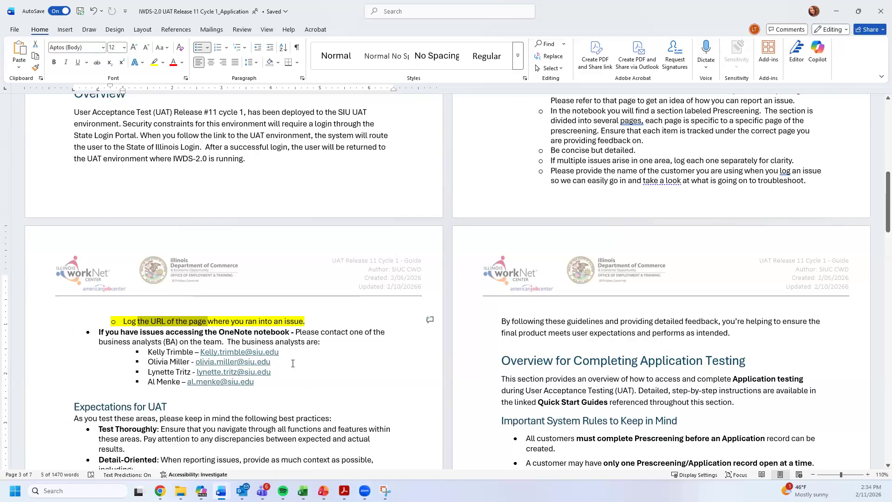
{"action": "scroll", "coordinate": [293, 364], "scroll_direction": "down", "scroll_amount": 2}
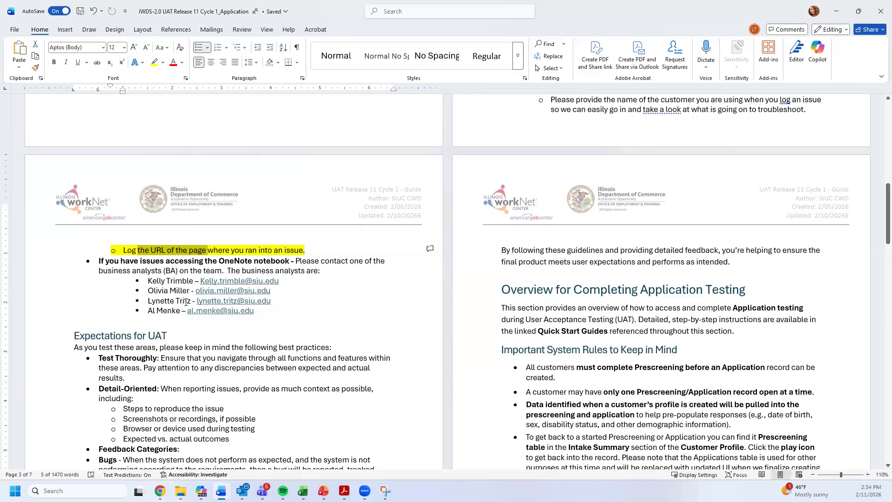
{"action": "left_click_drag", "start_coordinate": [148, 280], "coordinate": [254, 311]}
{"action": "left_click", "coordinate": [155, 310]}
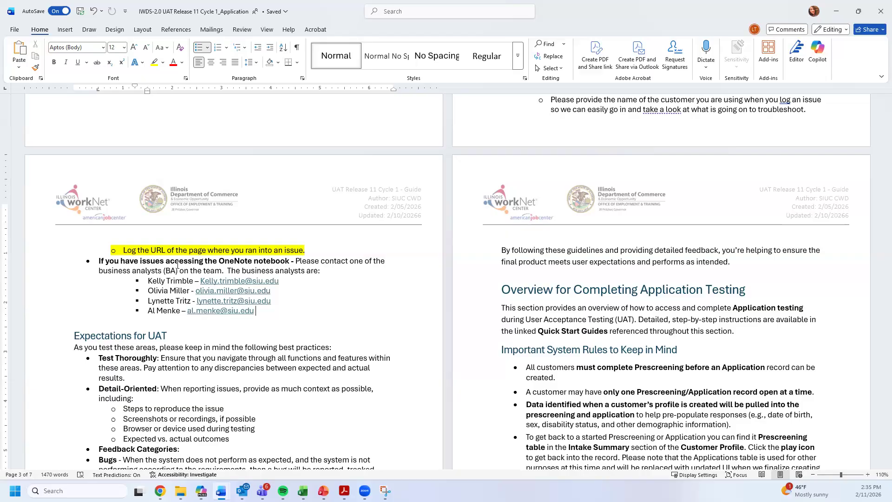
- Scroll through the Bugs, Issues and Enhancements categories down to Best Practices for Effective UAT
{"action": "scroll", "coordinate": [178, 265], "scroll_direction": "down", "scroll_amount": 3}
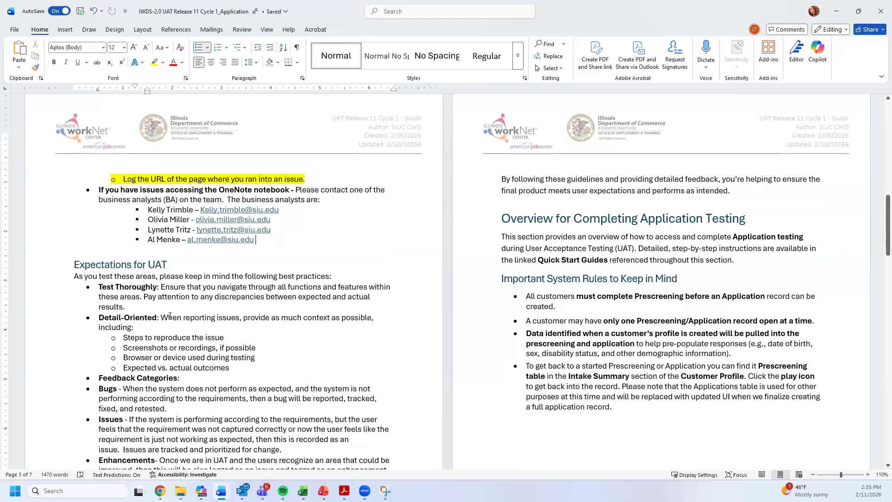
{"action": "scroll", "coordinate": [170, 316], "scroll_direction": "down", "scroll_amount": 2}
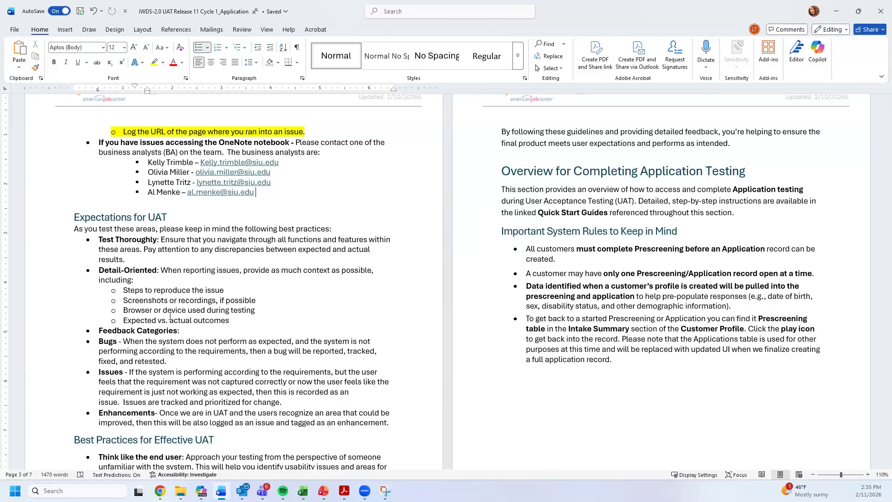
{"action": "scroll", "coordinate": [170, 317], "scroll_direction": "down", "scroll_amount": 1}
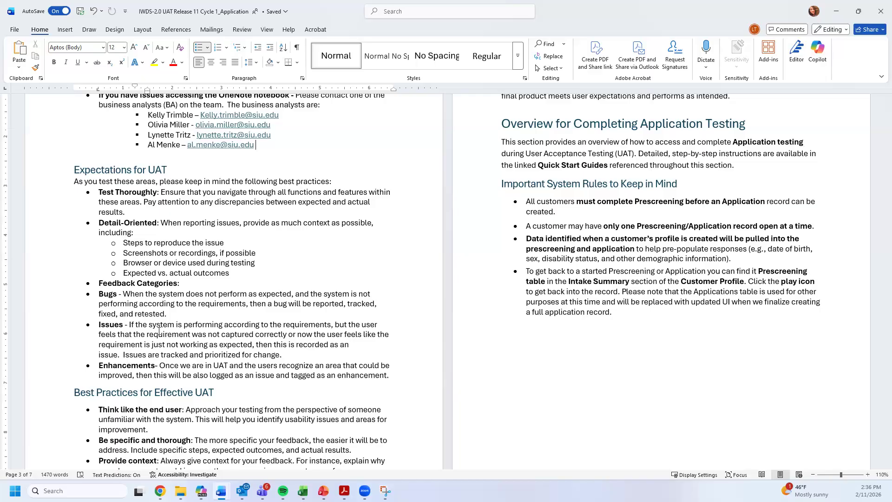
{"action": "scroll", "coordinate": [207, 366], "scroll_direction": "down", "scroll_amount": 3}
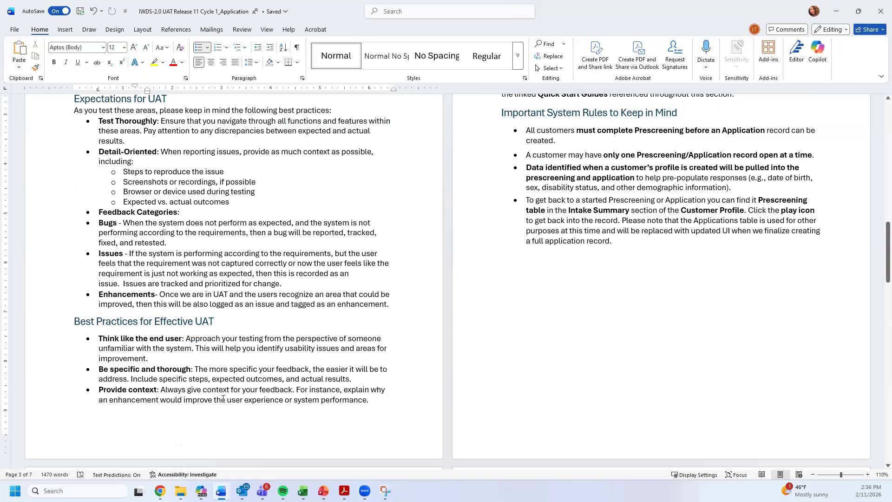
{"action": "scroll", "coordinate": [186, 389], "scroll_direction": "up", "scroll_amount": 2}
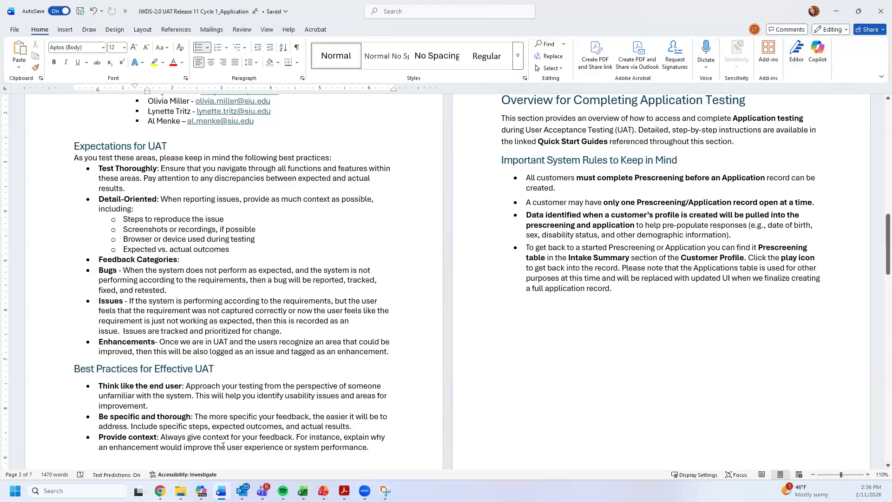
{"action": "scroll", "coordinate": [258, 426], "scroll_direction": "up", "scroll_amount": 3}
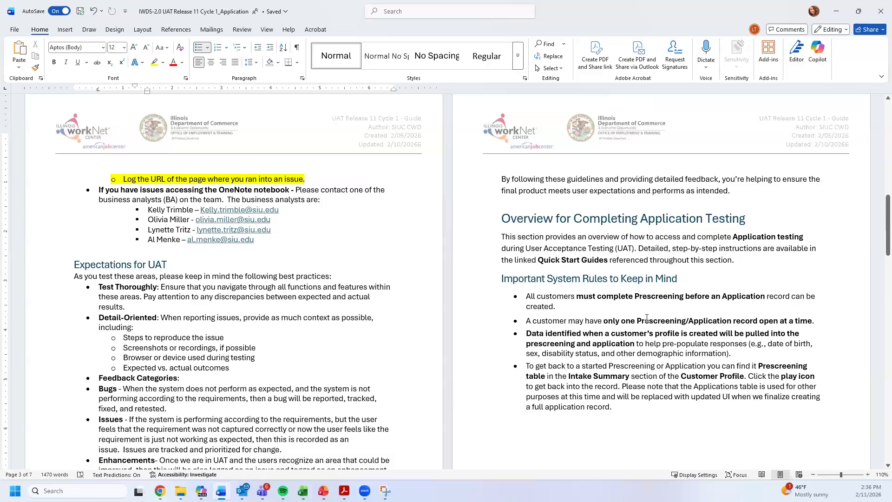
{"action": "left_click", "coordinate": [650, 366]}
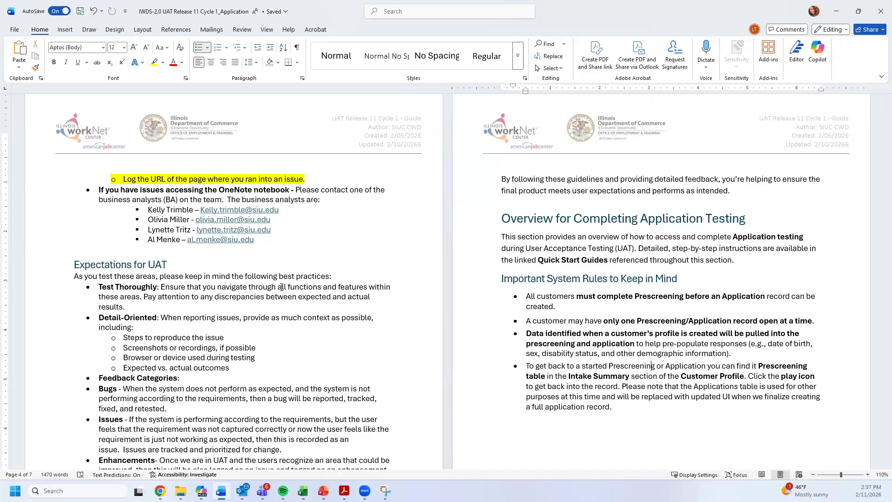
{"action": "left_click", "coordinate": [181, 238]}
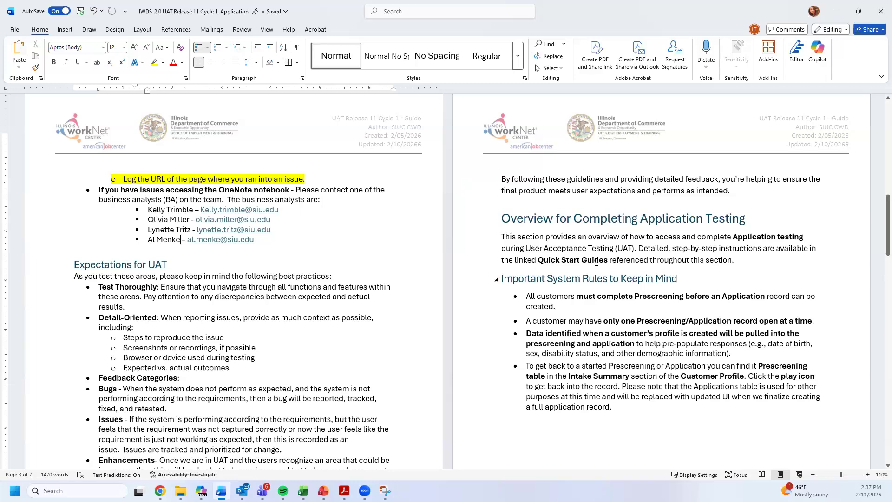
{"action": "scroll", "coordinate": [590, 234], "scroll_direction": "up", "scroll_amount": 1}
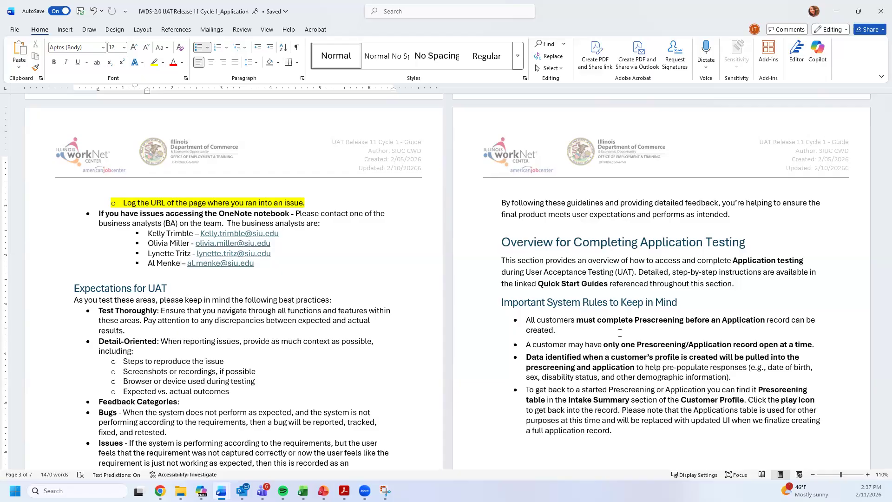
{"action": "scroll", "coordinate": [633, 335], "scroll_direction": "down", "scroll_amount": 3}
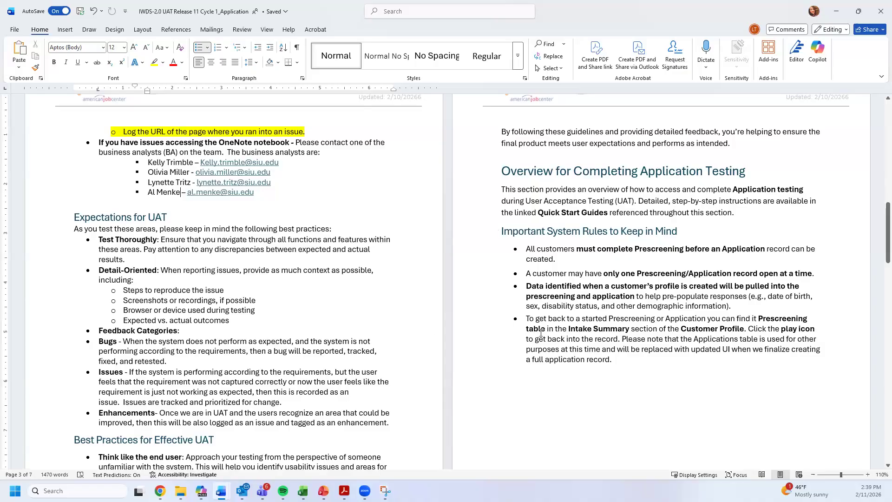
- Highlight 'get back to a started Prescreening' and 'Intake Summary' in the System Rules bullets
{"action": "left_click_drag", "start_coordinate": [536, 318], "coordinate": [652, 321]}
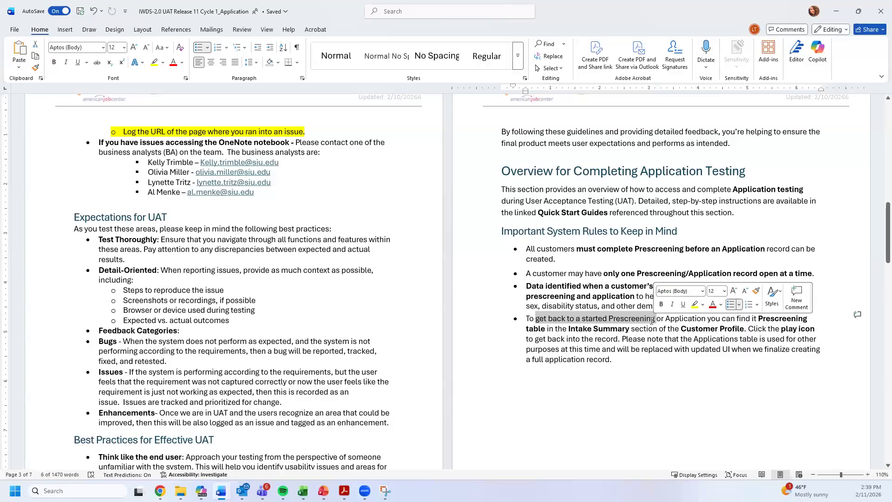
{"action": "left_click", "coordinate": [691, 349]}
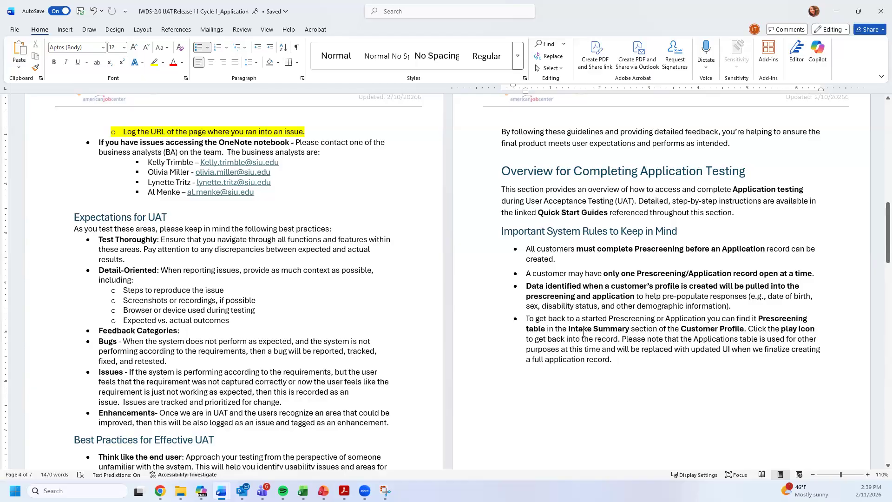
{"action": "left_click_drag", "start_coordinate": [575, 329], "coordinate": [627, 331]}
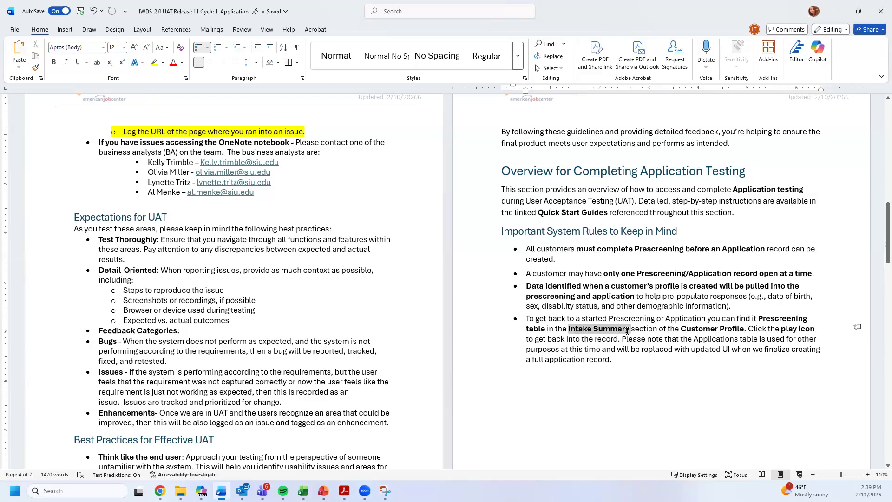
{"action": "left_click", "coordinate": [767, 328]}
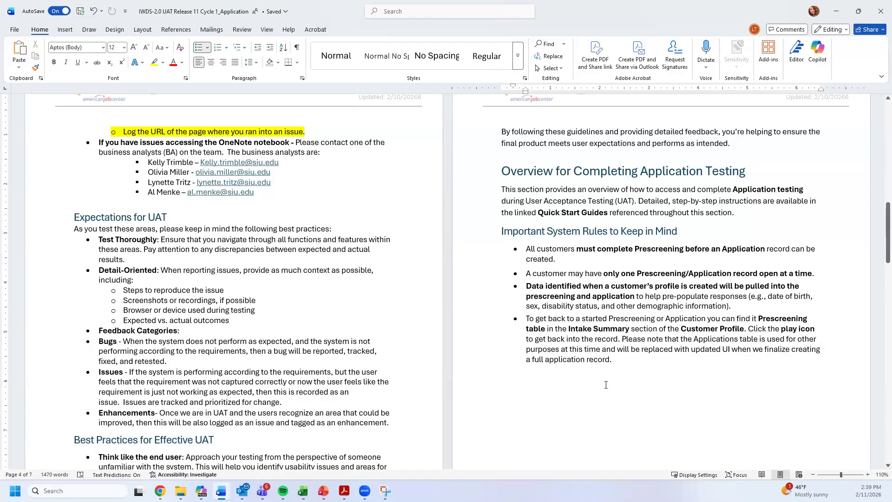
- Select the whole 'To get back' paragraph, then scroll to page 5's Test Data Prep
{"action": "left_click_drag", "start_coordinate": [627, 365], "coordinate": [528, 330]}
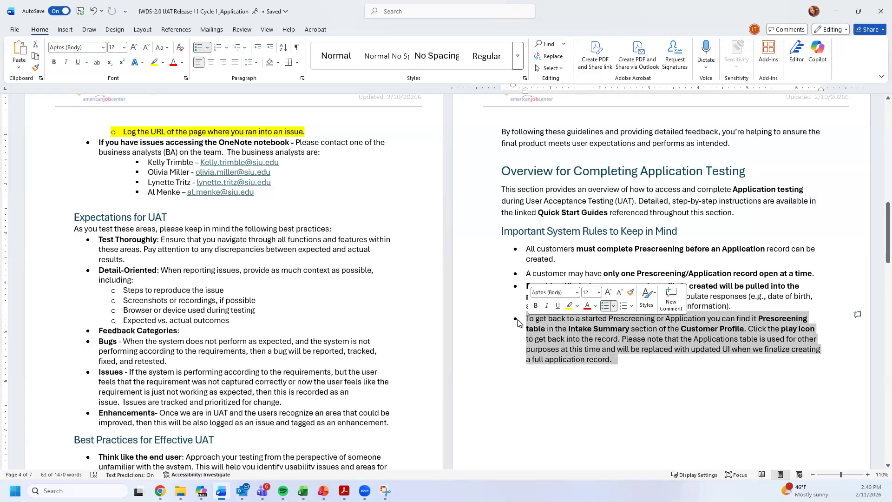
{"action": "left_click", "coordinate": [568, 391]}
{"action": "scroll", "coordinate": [568, 391], "scroll_direction": "down", "scroll_amount": 6}
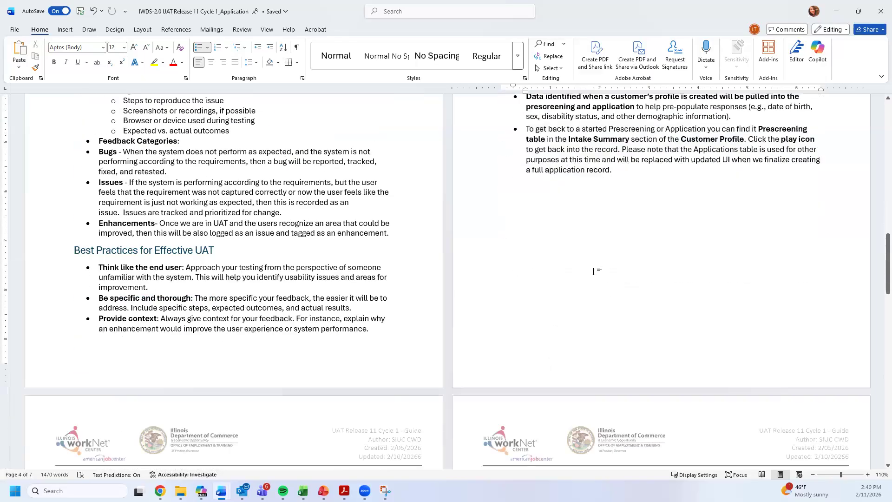
{"action": "scroll", "coordinate": [592, 277], "scroll_direction": "down", "scroll_amount": 5}
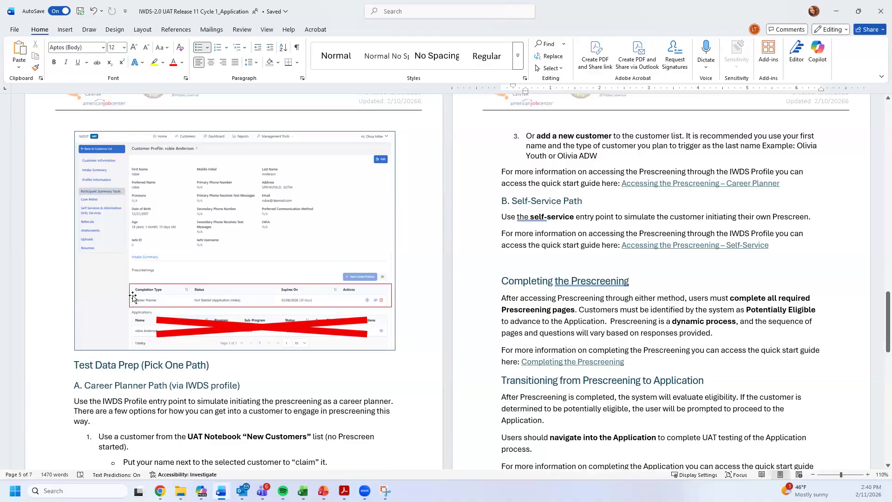
{"action": "left_click", "coordinate": [394, 349]}
{"action": "left_click_drag", "start_coordinate": [393, 349], "coordinate": [363, 327]}
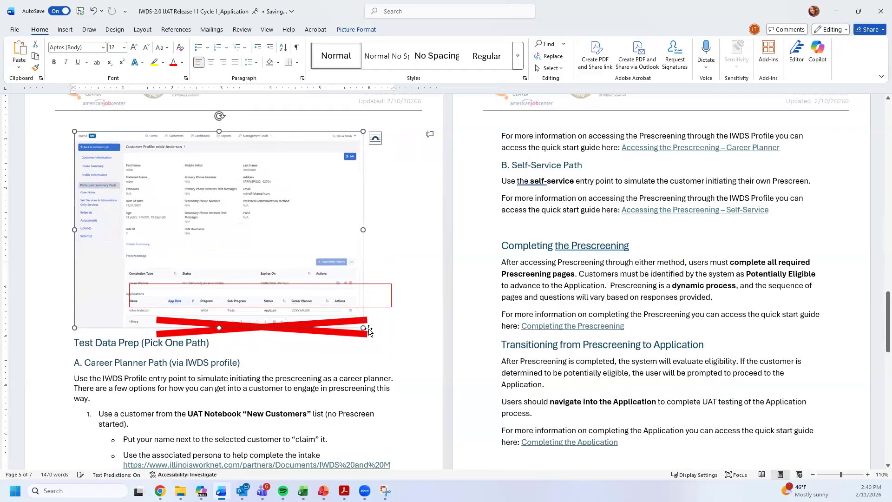
{"action": "key", "text": "ctrl+z"}
{"action": "scroll", "coordinate": [377, 307], "scroll_direction": "up", "scroll_amount": 1}
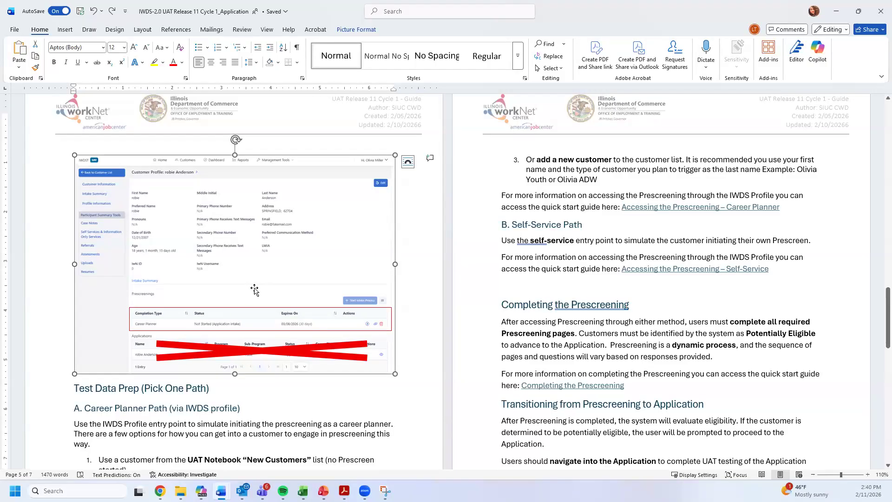
{"action": "scroll", "coordinate": [255, 289], "scroll_direction": "down", "scroll_amount": 5}
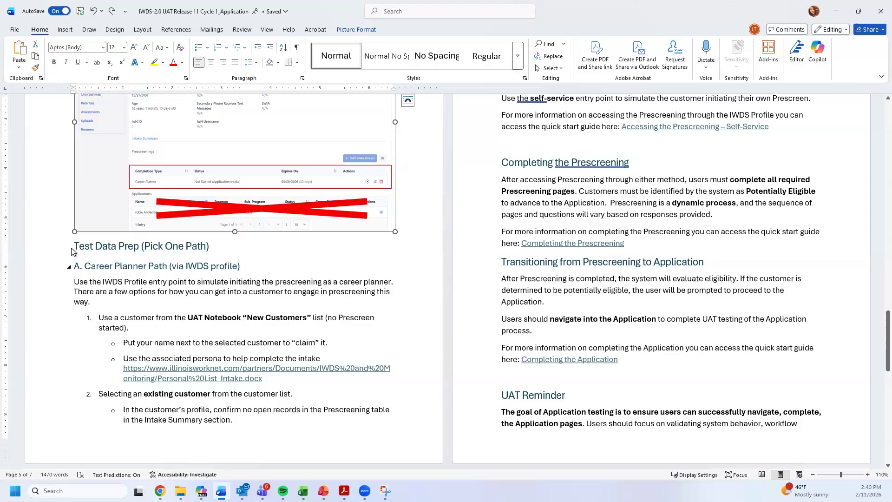
{"action": "left_click", "coordinate": [69, 247]}
{"action": "left_click", "coordinate": [69, 247]}
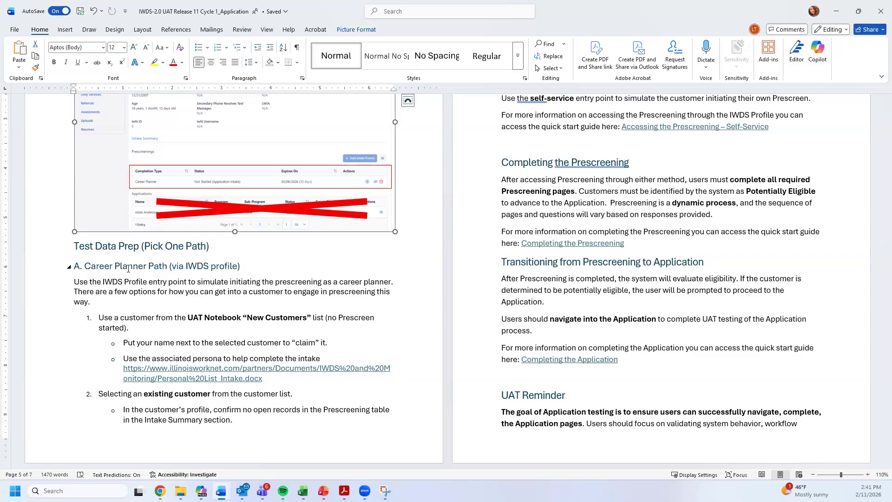
{"action": "left_click_drag", "start_coordinate": [156, 317], "coordinate": [279, 317]}
{"action": "left_click", "coordinate": [255, 317]}
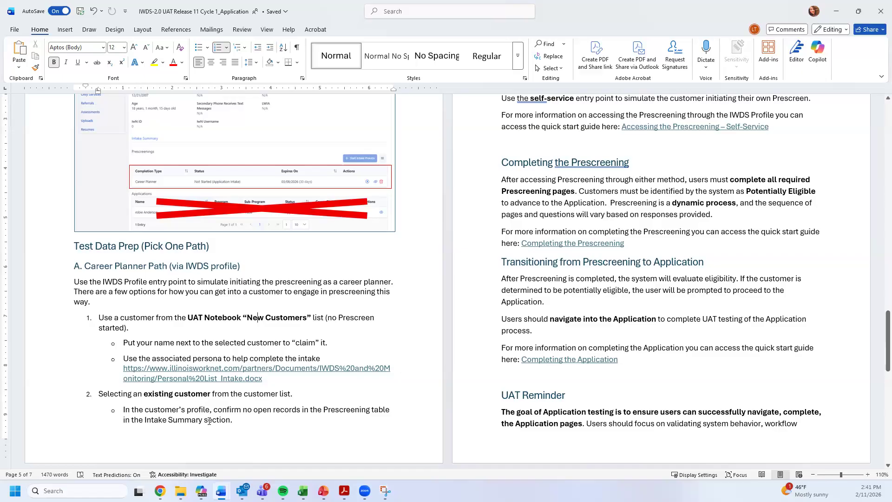
{"action": "scroll", "coordinate": [639, 370], "scroll_direction": "up", "scroll_amount": 15}
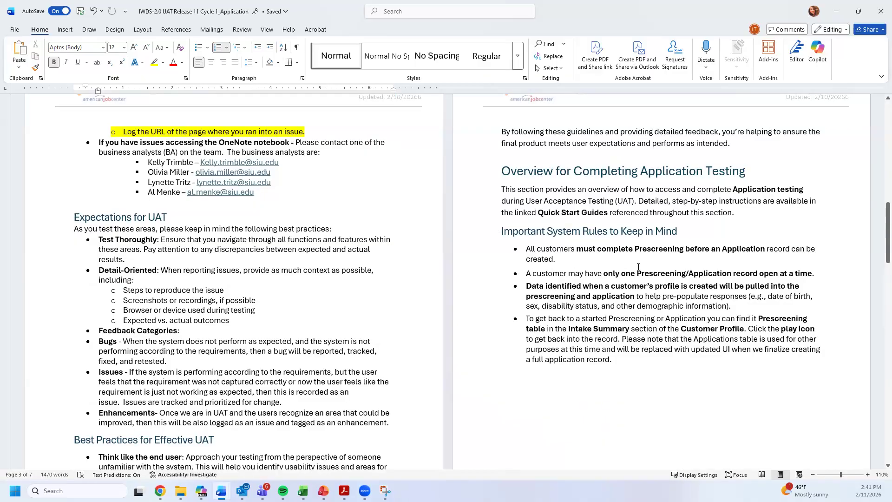
{"action": "scroll", "coordinate": [637, 264], "scroll_direction": "down", "scroll_amount": 2}
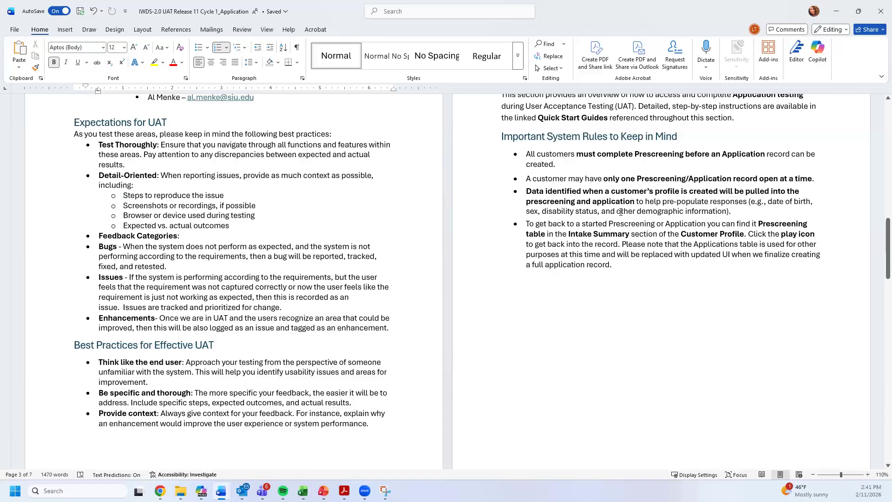
{"action": "scroll", "coordinate": [354, 303], "scroll_direction": "down", "scroll_amount": 10}
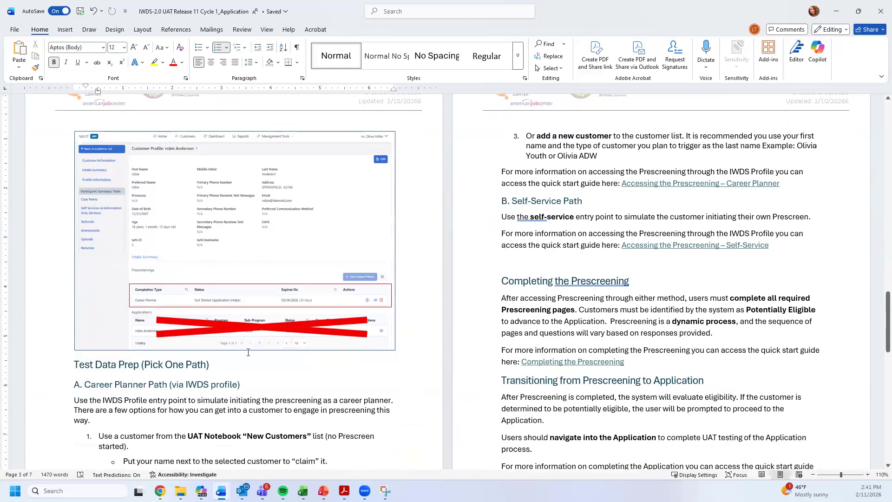
{"action": "scroll", "coordinate": [248, 351], "scroll_direction": "down", "scroll_amount": 1}
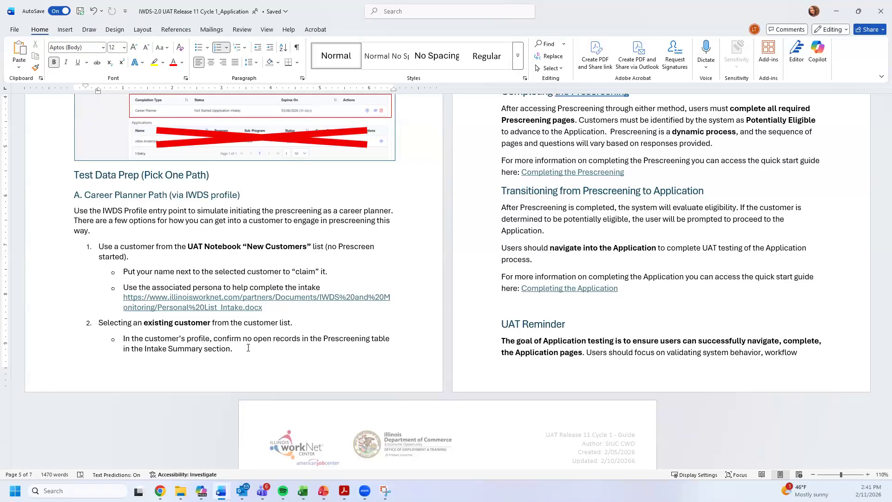
{"action": "scroll", "coordinate": [313, 373], "scroll_direction": "up", "scroll_amount": 1}
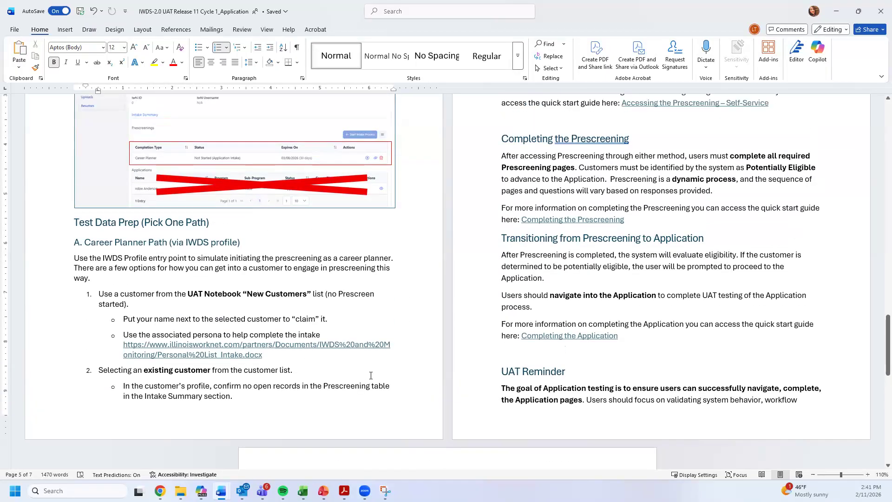
{"action": "scroll", "coordinate": [252, 399], "scroll_direction": "up", "scroll_amount": 5}
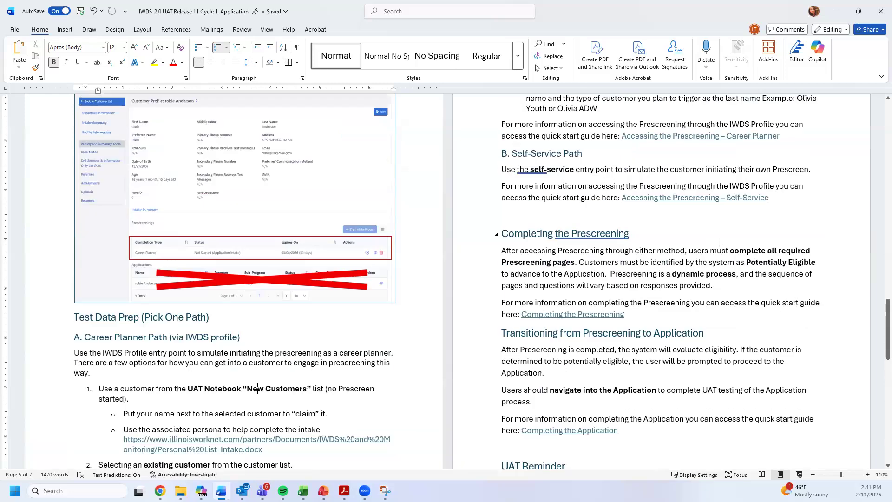
{"action": "left_click", "coordinate": [552, 234]}
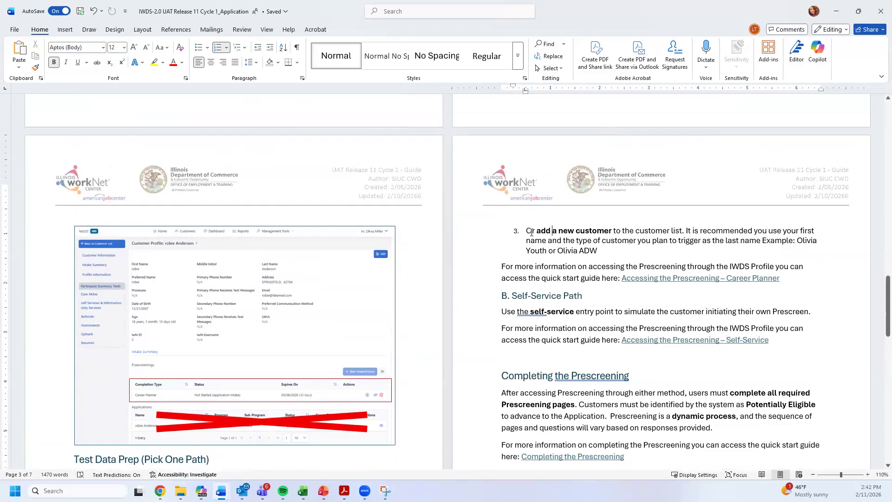
{"action": "left_click_drag", "start_coordinate": [538, 232], "coordinate": [613, 233]}
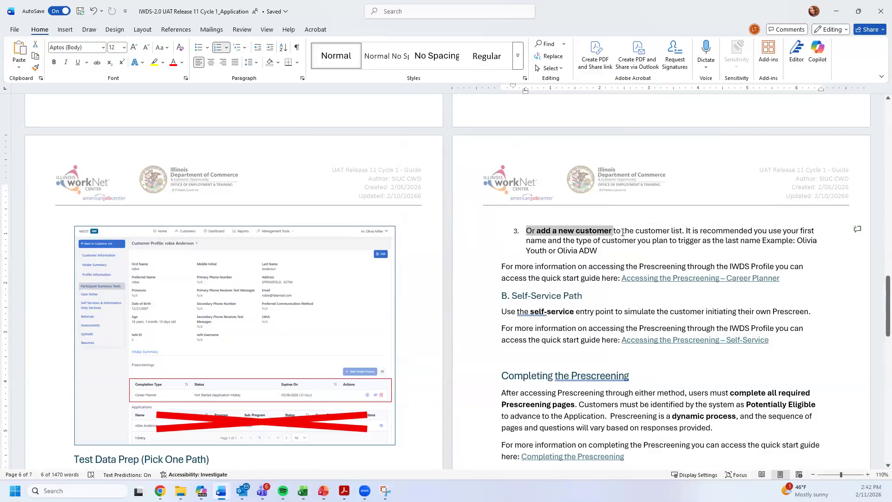
{"action": "left_click", "coordinate": [651, 241]}
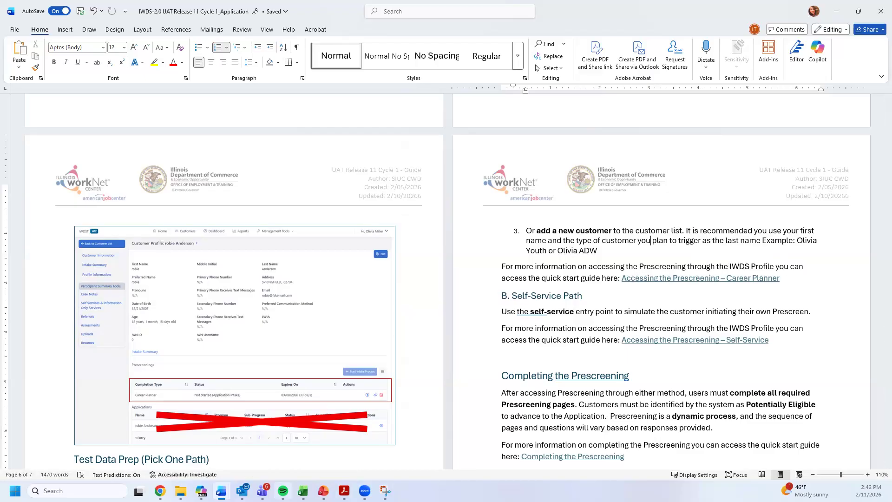
{"action": "left_click", "coordinate": [221, 491]}
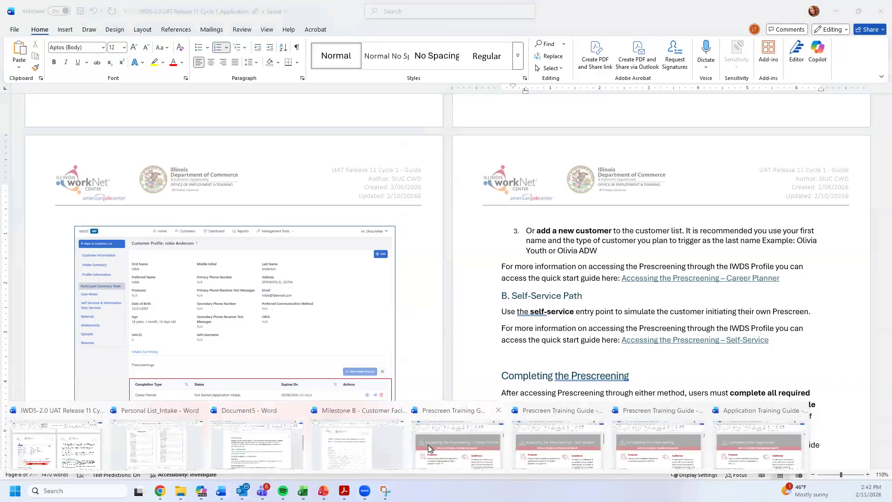
{"action": "left_click", "coordinate": [433, 445]}
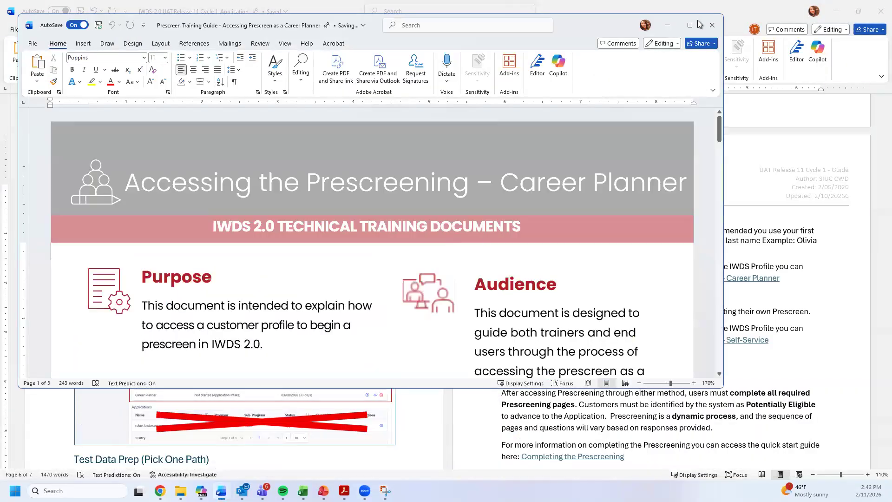
{"action": "left_click", "coordinate": [700, 20]}
{"action": "scroll", "coordinate": [593, 216], "scroll_direction": "down", "scroll_amount": 7}
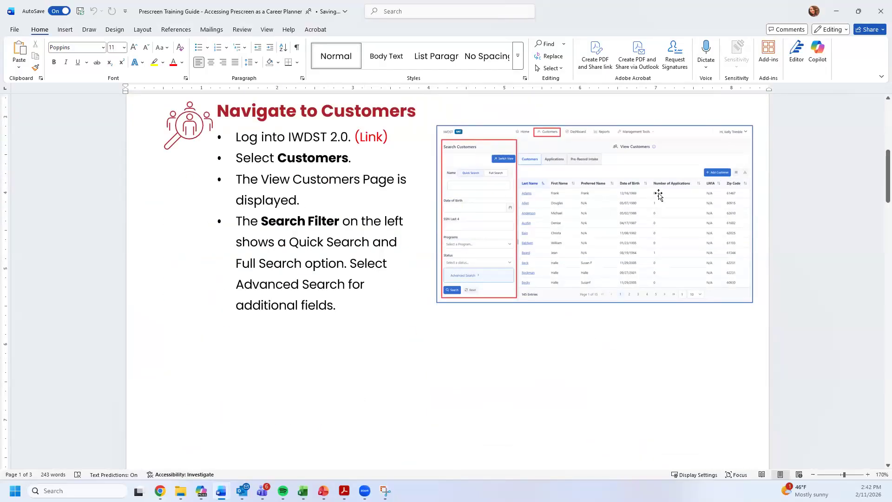
{"action": "scroll", "coordinate": [663, 190], "scroll_direction": "down", "scroll_amount": 15}
{"action": "scroll", "coordinate": [654, 211], "scroll_direction": "up", "scroll_amount": 4}
{"action": "scroll", "coordinate": [579, 236], "scroll_direction": "down", "scroll_amount": 4}
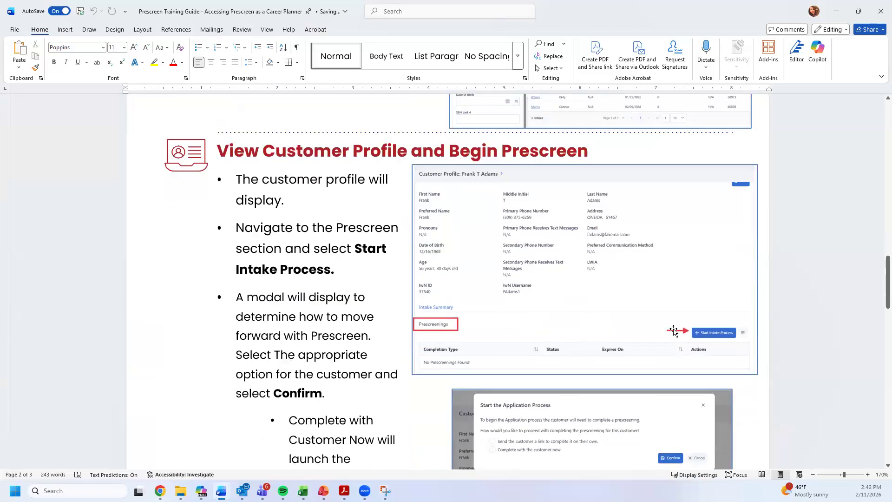
{"action": "scroll", "coordinate": [674, 325], "scroll_direction": "down", "scroll_amount": 3}
{"action": "scroll", "coordinate": [544, 306], "scroll_direction": "down", "scroll_amount": 4}
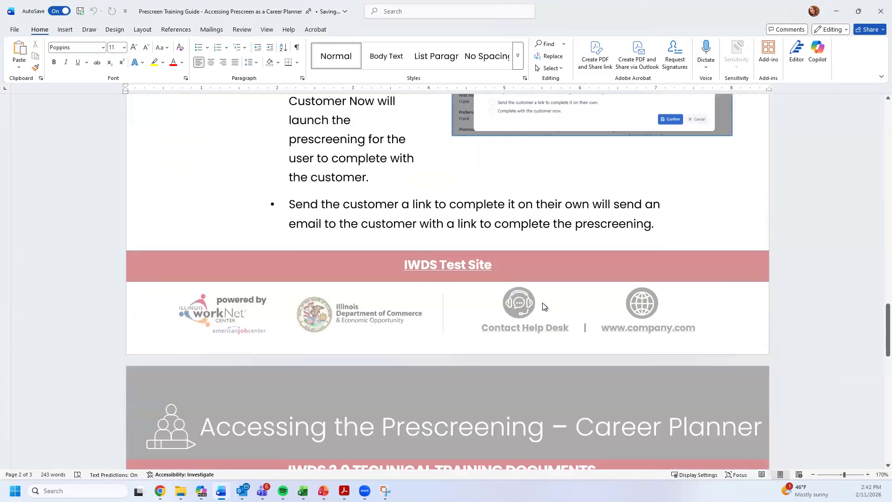
{"action": "scroll", "coordinate": [615, 174], "scroll_direction": "down", "scroll_amount": 5}
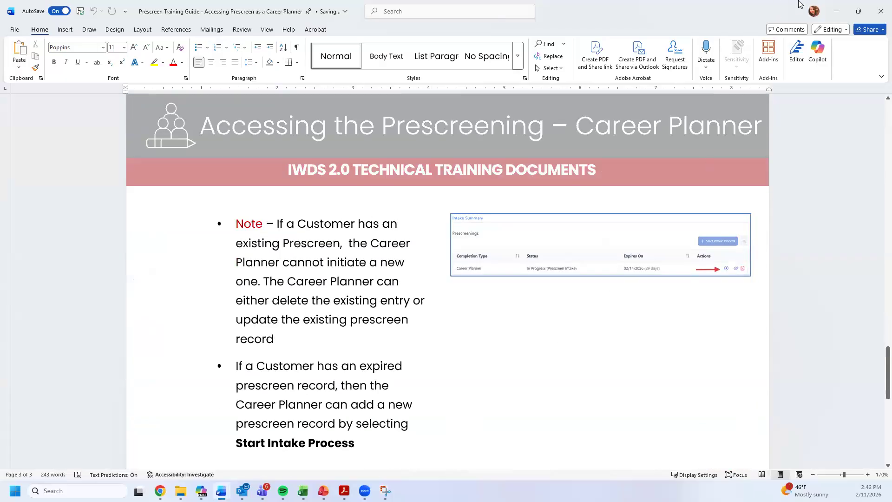
{"action": "left_click", "coordinate": [880, 11]}
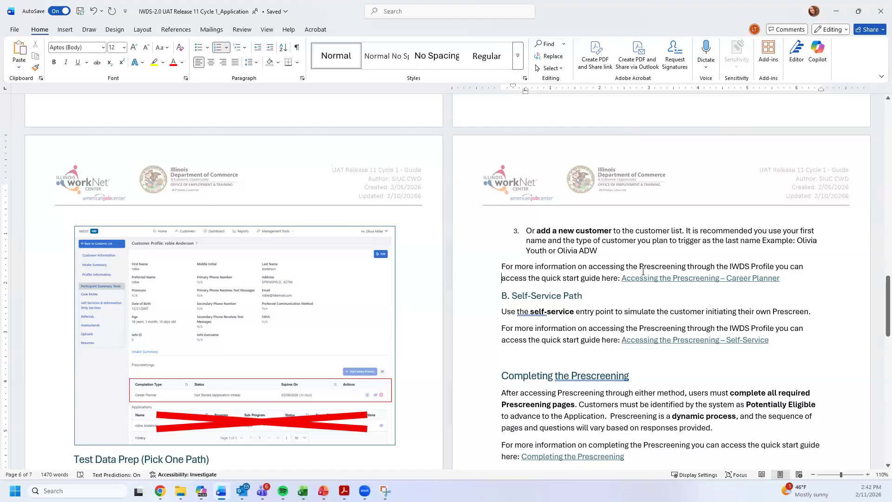
{"action": "left_click_drag", "start_coordinate": [805, 268], "coordinate": [643, 270]}
- Follow the 'Accessing the Prescreening – Self-Service' quick-start guide link from the Self-Service paragraph
{"action": "left_click", "coordinate": [525, 296]}
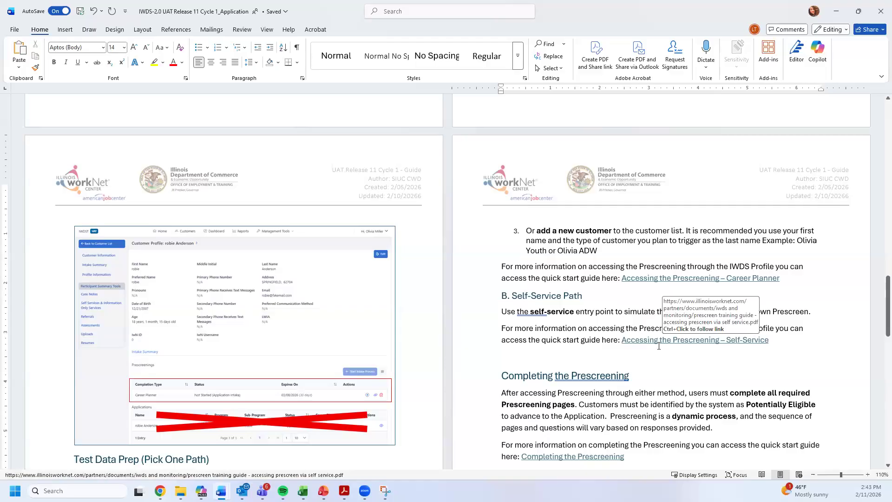
{"action": "triple_click", "coordinate": [658, 344]}
{"action": "left_click", "coordinate": [660, 340], "text": "ctrl"}
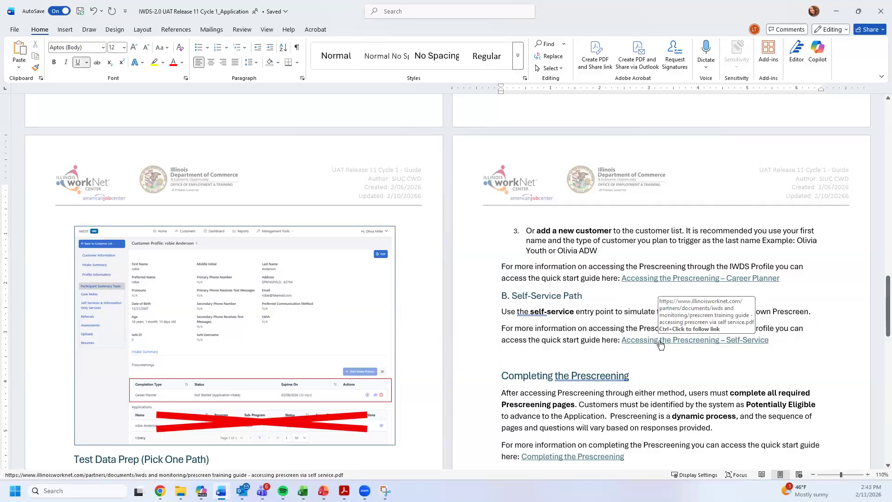
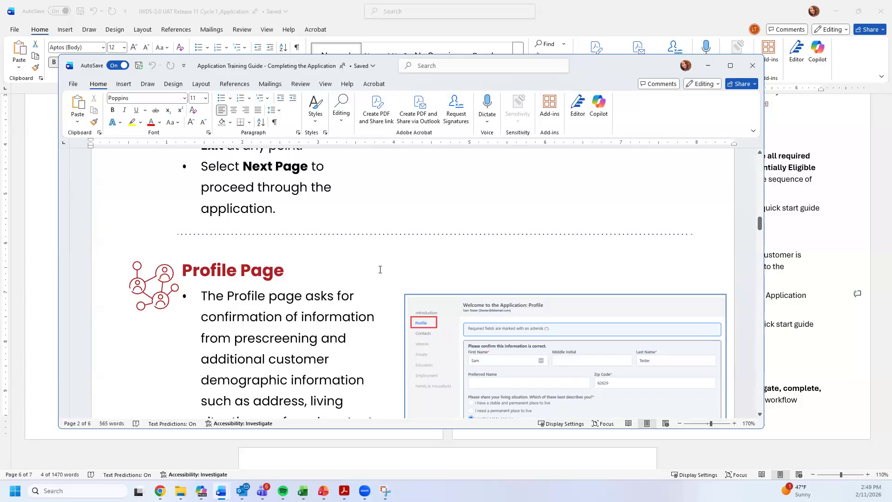
- Scroll the Application Training Guide to the Career Planner Guidance page and its Introduction screenshot
{"action": "scroll", "coordinate": [449, 272], "scroll_direction": "down", "scroll_amount": 1}
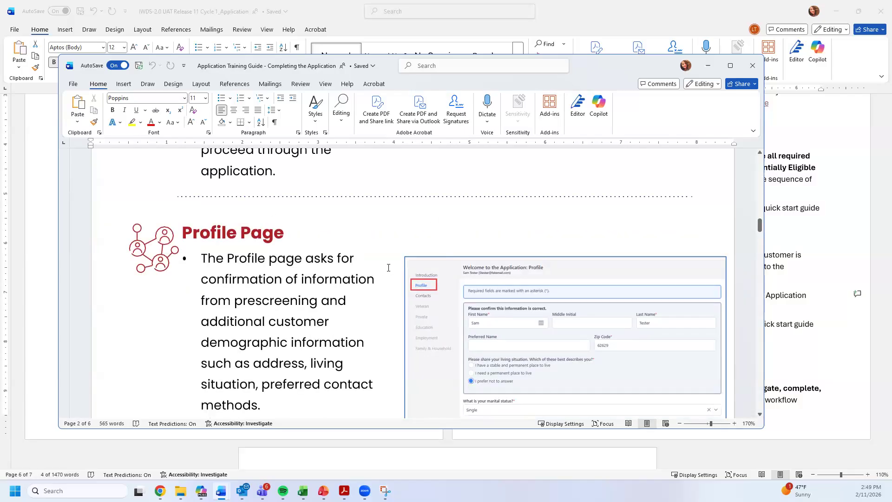
{"action": "scroll", "coordinate": [416, 306], "scroll_direction": "down", "scroll_amount": 10}
{"action": "scroll", "coordinate": [353, 328], "scroll_direction": "down", "scroll_amount": 8}
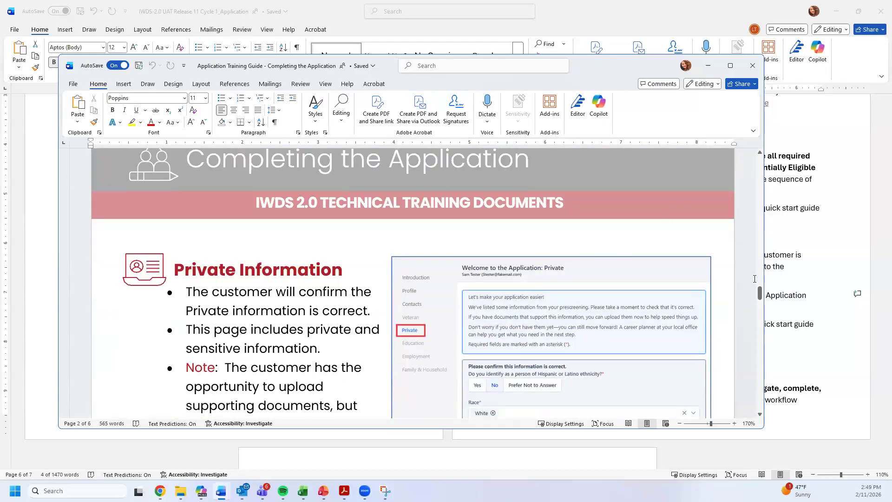
{"action": "left_click_drag", "start_coordinate": [759, 291], "coordinate": [762, 381]}
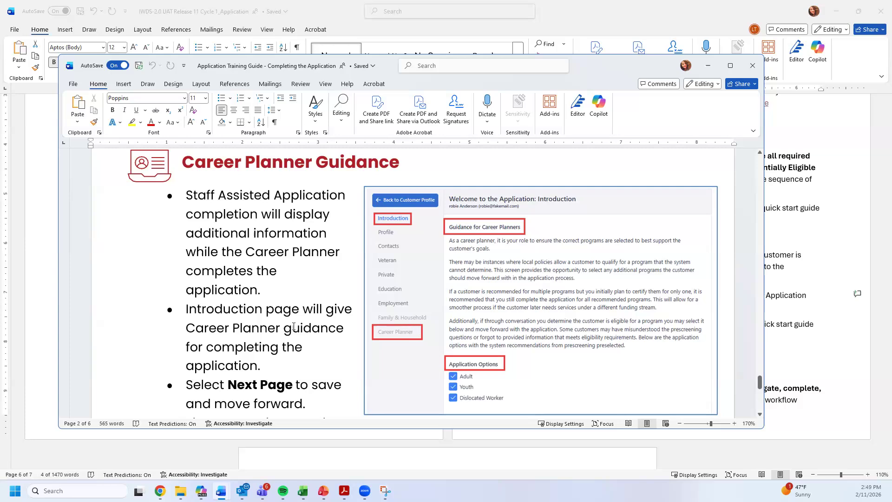
- Scroll to the Career Planner tab bullets ending 'Select Next Page to save and move forward.'
{"action": "scroll", "coordinate": [293, 327], "scroll_direction": "down", "scroll_amount": 6}
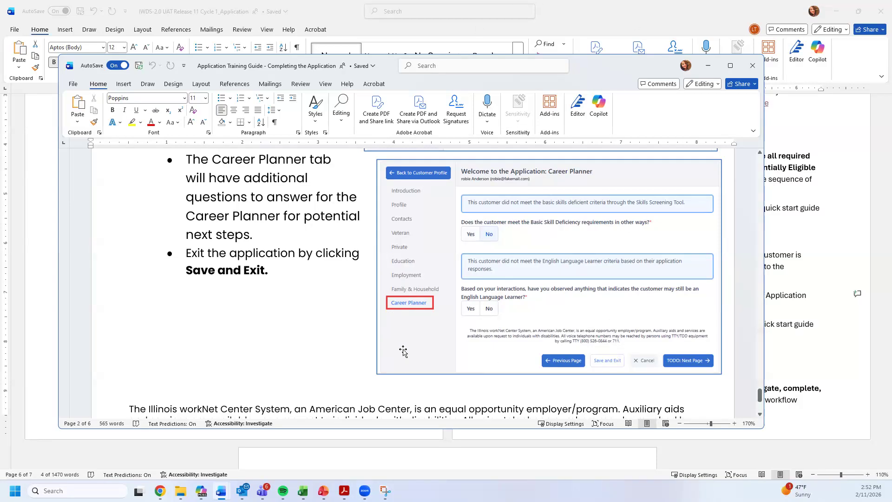
- Minimize the training guide and scroll the IWDS-2.0 UAT Release 11 Cycle 1_Application document down
{"action": "left_click", "coordinate": [708, 67]}
{"action": "left_click", "coordinate": [531, 309]}
{"action": "scroll", "coordinate": [515, 266], "scroll_direction": "down", "scroll_amount": 5}
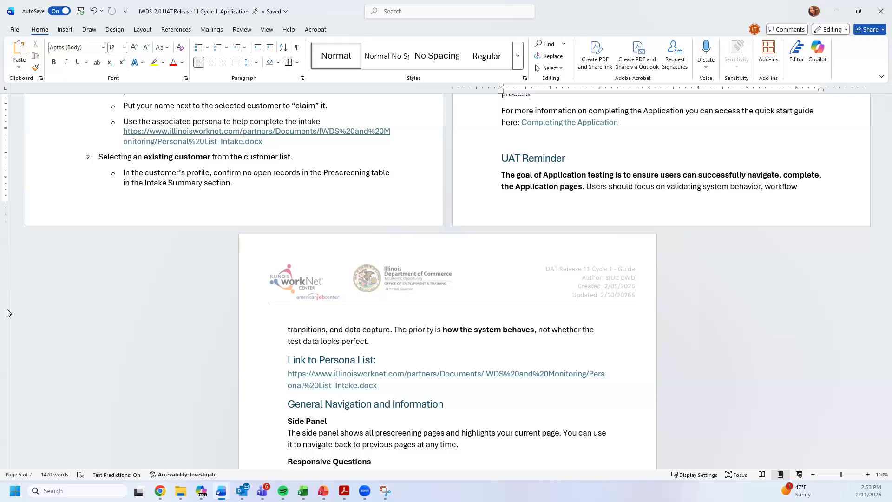
- Scroll past the Link to Persona List and General Navigation headings to the Side Panel text
{"action": "scroll", "coordinate": [432, 250], "scroll_direction": "down", "scroll_amount": 3}
{"action": "left_click_drag", "start_coordinate": [297, 288], "coordinate": [378, 289]}
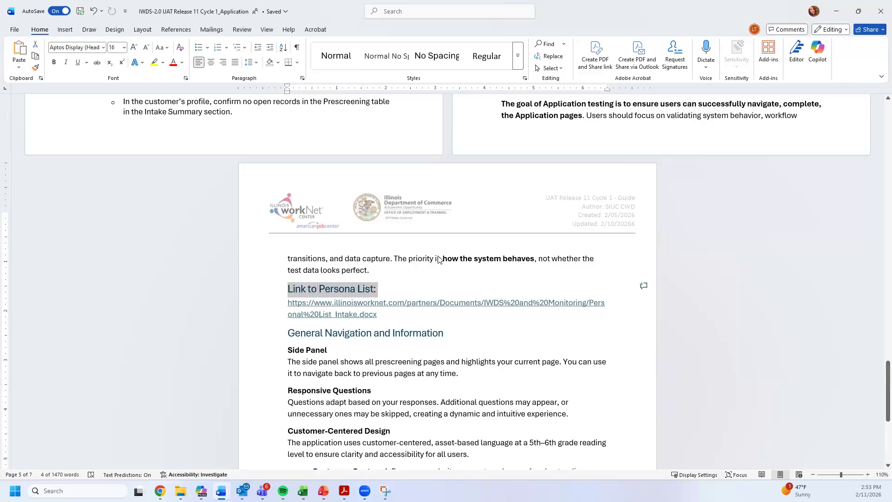
{"action": "left_click", "coordinate": [389, 315]}
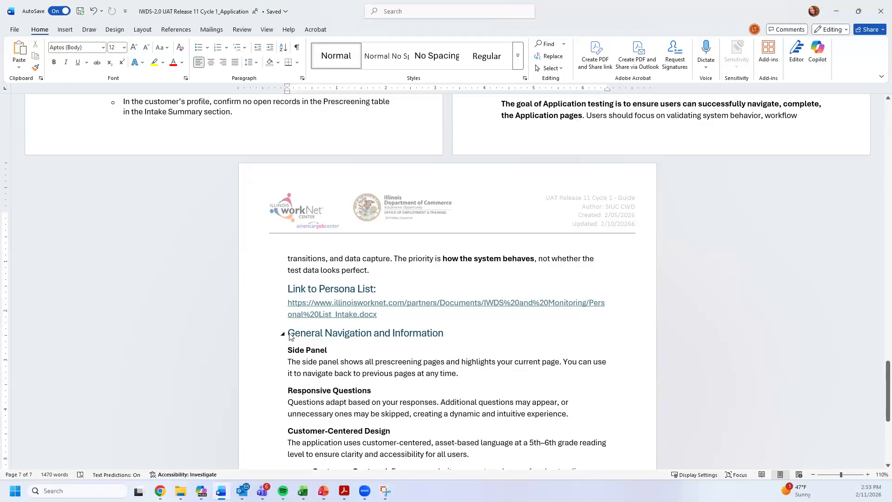
{"action": "left_click_drag", "start_coordinate": [289, 333], "coordinate": [376, 334]}
{"action": "left_click", "coordinate": [419, 333]}
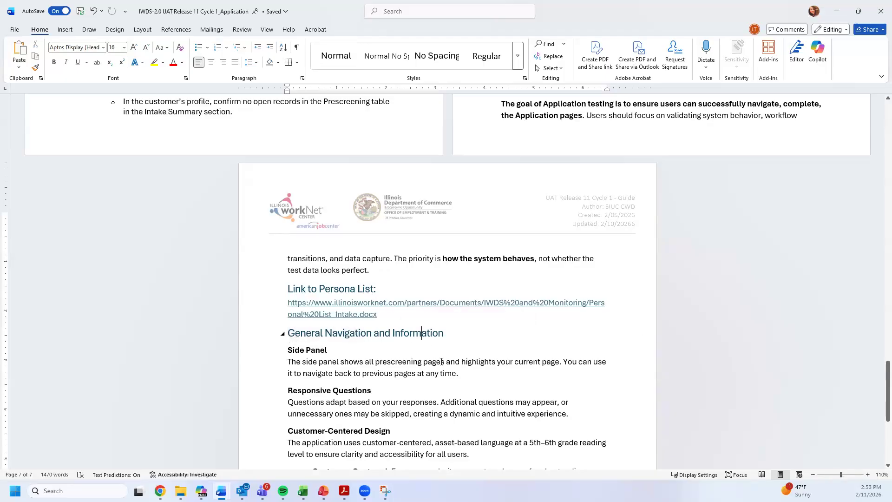
{"action": "scroll", "coordinate": [430, 363], "scroll_direction": "down", "scroll_amount": 2}
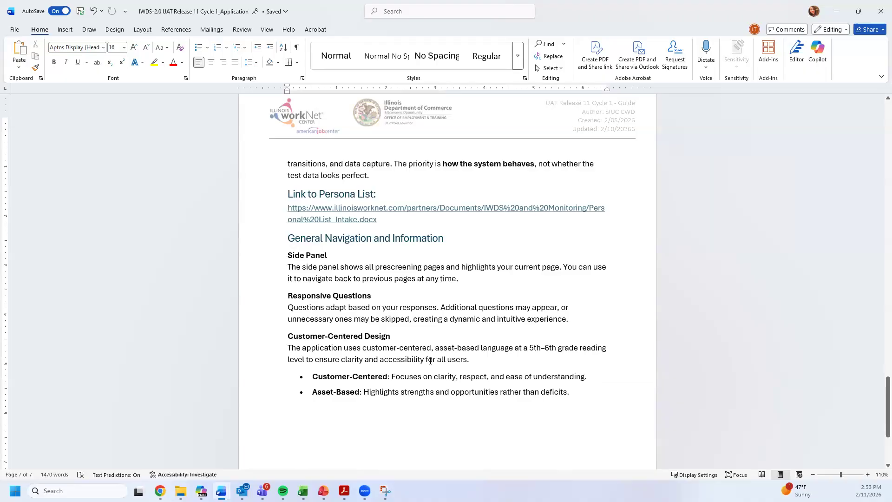
- Insert 'and application' after 'prescreening' in the Side Panel description
{"action": "double_click", "coordinate": [391, 266]}
{"action": "key", "text": "Right"}
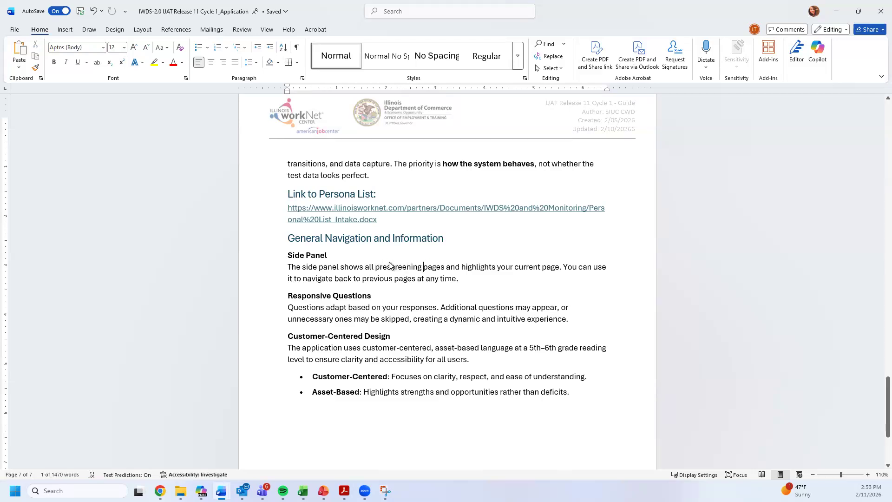
{"action": "type", "text": "and application"}
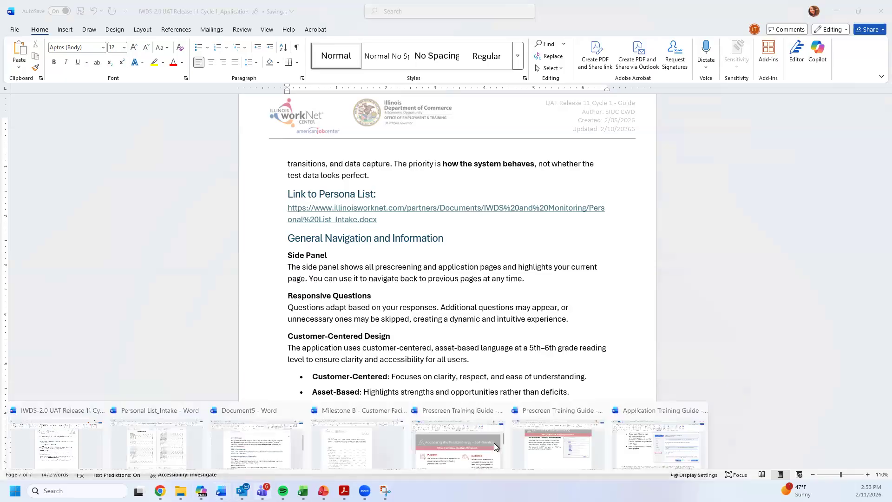
{"action": "left_click", "coordinate": [561, 442]}
{"action": "scroll", "coordinate": [528, 277], "scroll_direction": "up", "scroll_amount": 6}
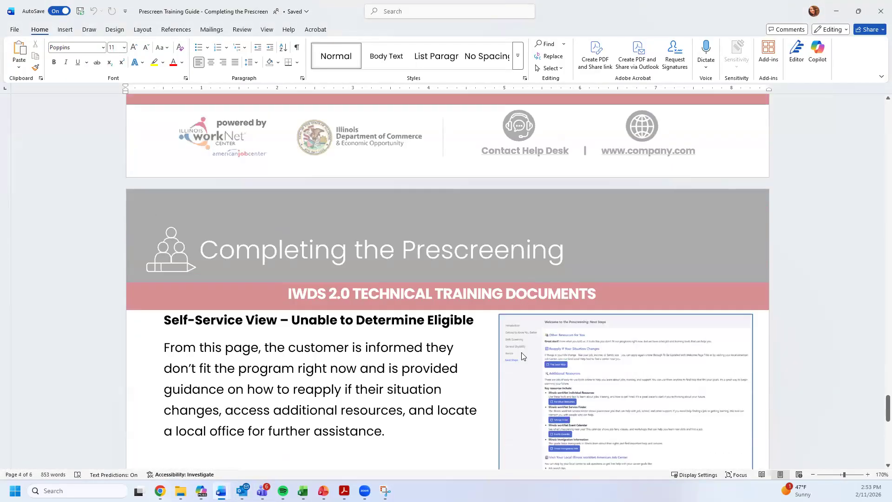
{"action": "scroll", "coordinate": [540, 279], "scroll_direction": "down", "scroll_amount": 7}
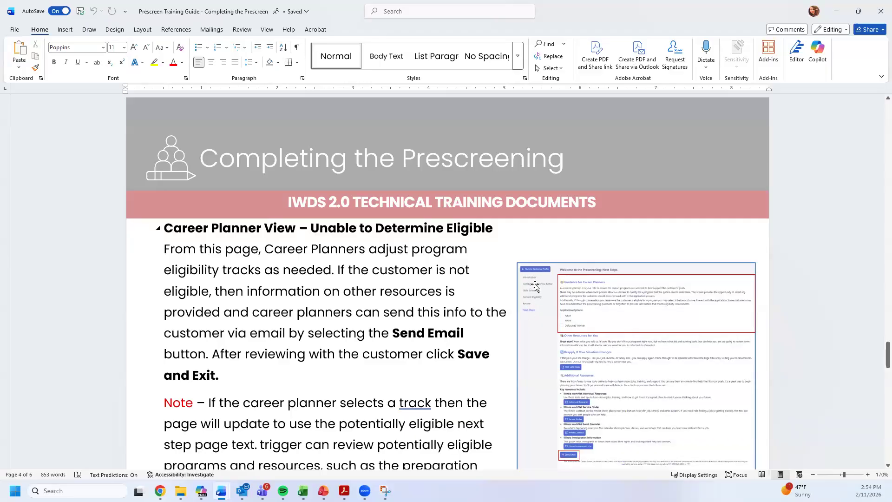
{"action": "scroll", "coordinate": [533, 282], "scroll_direction": "down", "scroll_amount": 1}
{"action": "scroll", "coordinate": [533, 282], "scroll_direction": "down", "scroll_amount": 3}
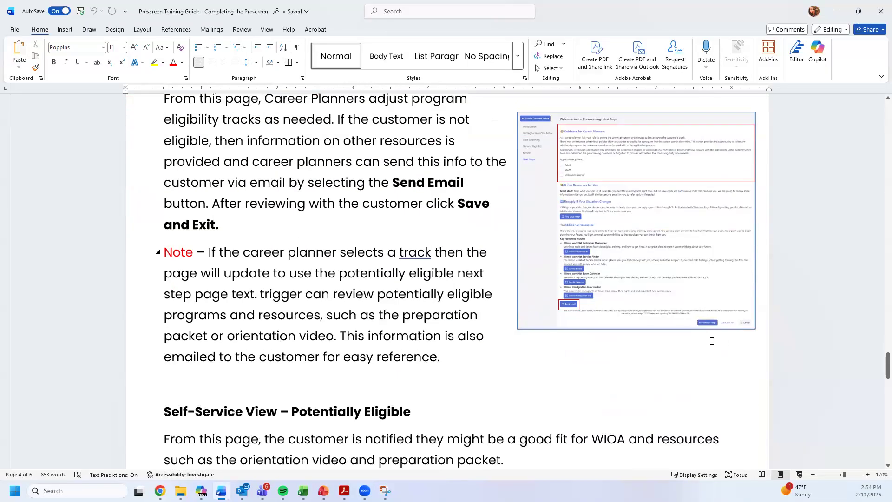
{"action": "left_click", "coordinate": [835, 15]}
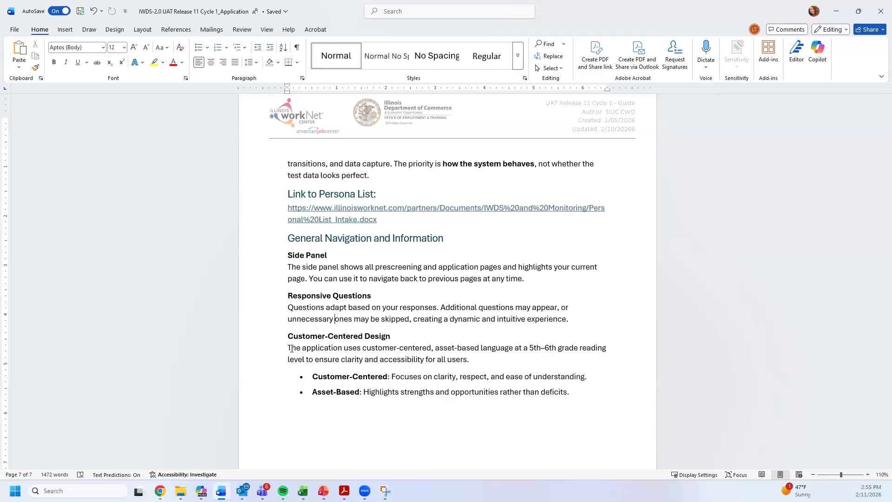
{"action": "left_click", "coordinate": [359, 392]}
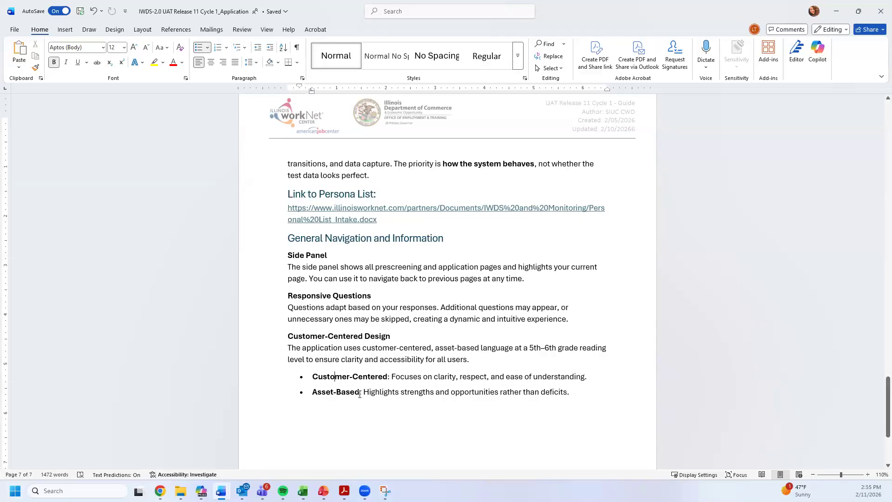
{"action": "left_click", "coordinate": [335, 376]}
{"action": "left_click", "coordinate": [572, 377]}
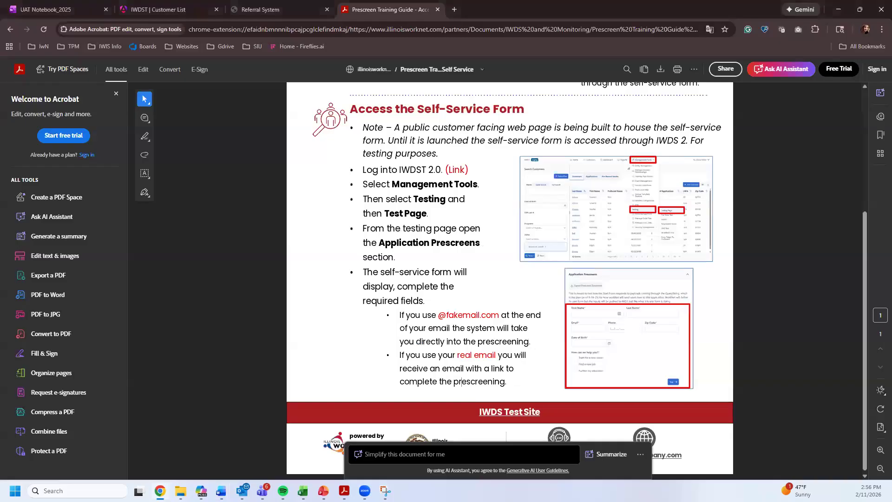
- Minimize Word and switch to the UAT Notebook_2025 OneNote tab
{"action": "left_click", "coordinate": [835, 11]}
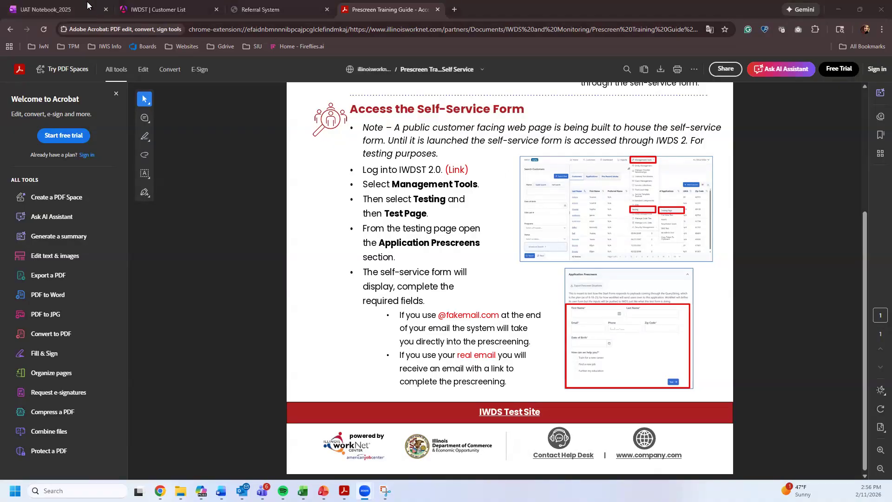
{"action": "left_click", "coordinate": [68, 5]}
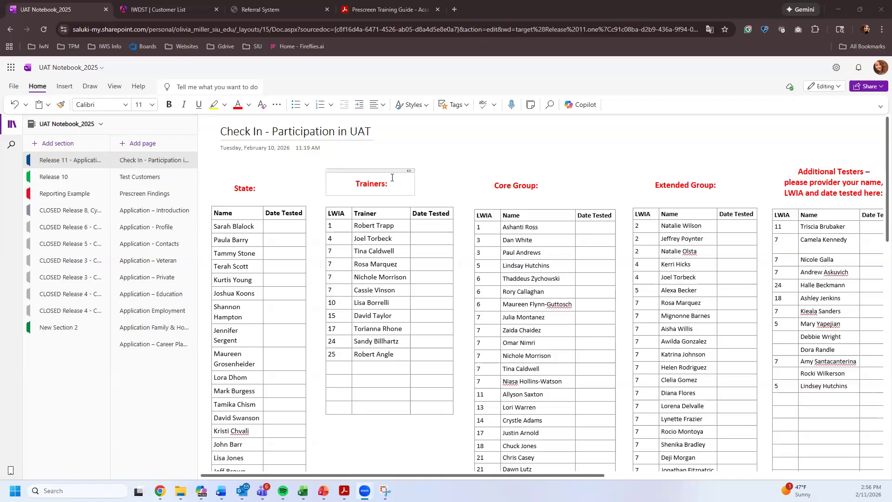
- Add 'Local' to the Core Group and Extended Group headings, correcting a typo
{"action": "left_click", "coordinate": [516, 186]}
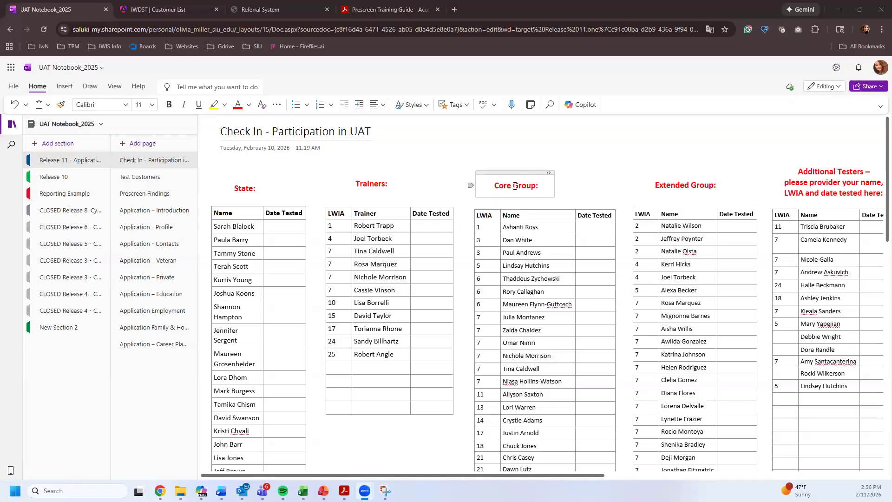
{"action": "type", "text": "Locl"}
{"action": "key", "text": "BackSpace"}
{"action": "key", "text": "BackSpace"}
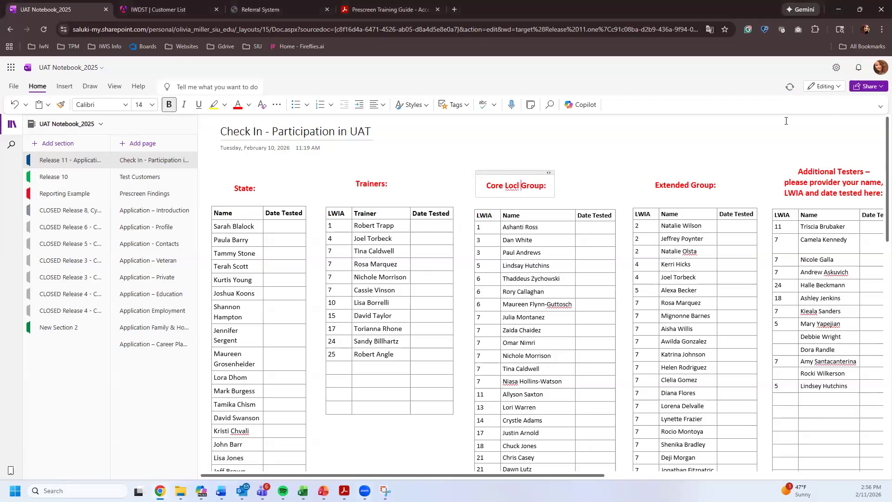
{"action": "type", "text": "al"}
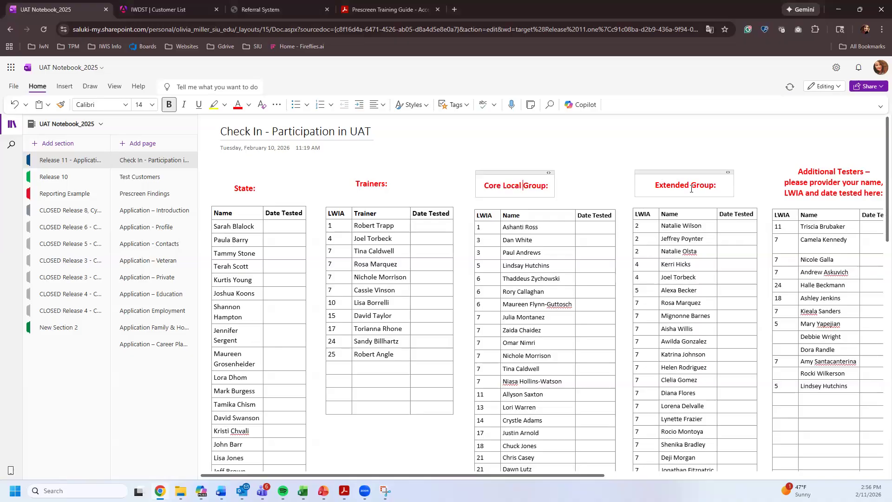
{"action": "left_click", "coordinate": [683, 184]}
{"action": "type", "text": "Local"}
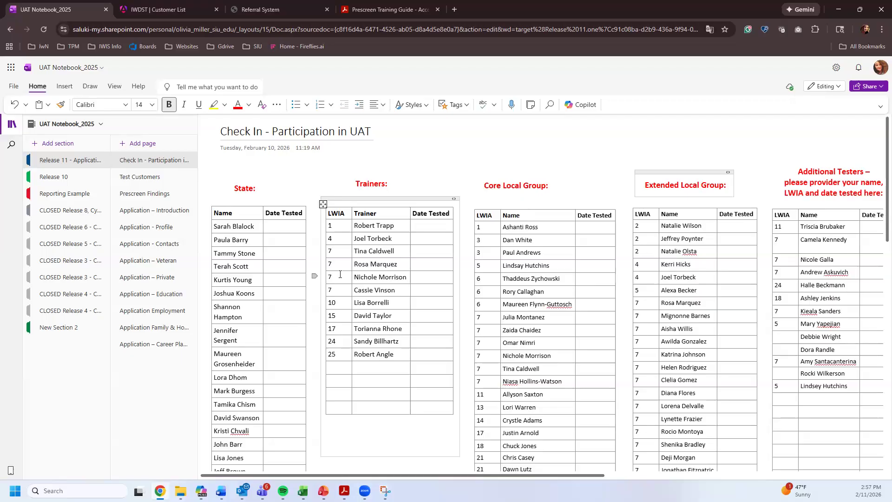
{"action": "left_click", "coordinate": [289, 225]}
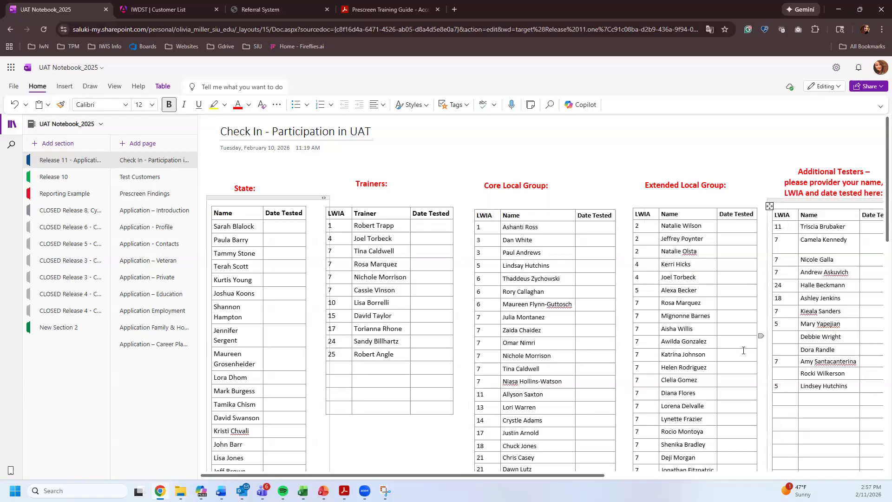
- Open the Test Customers page, review its intro sentences, then switch to the Personal List_Intake document
{"action": "left_click", "coordinate": [139, 177]}
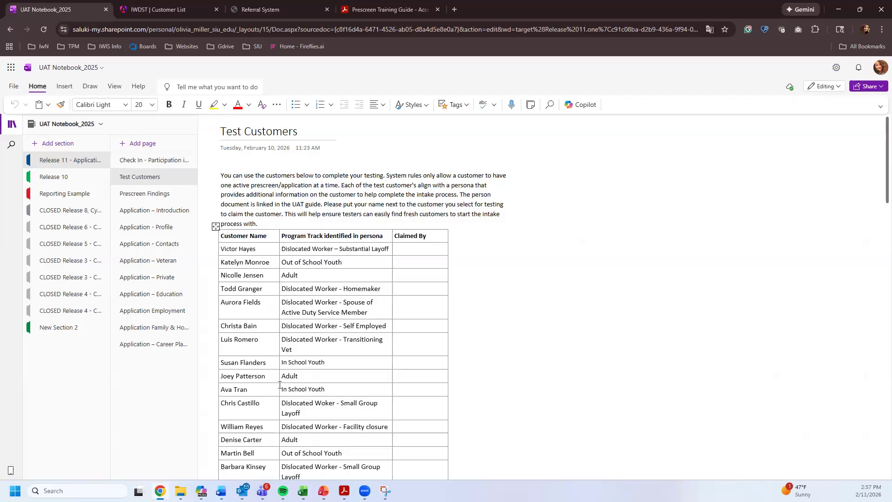
{"action": "left_click_drag", "start_coordinate": [485, 175], "coordinate": [338, 187]}
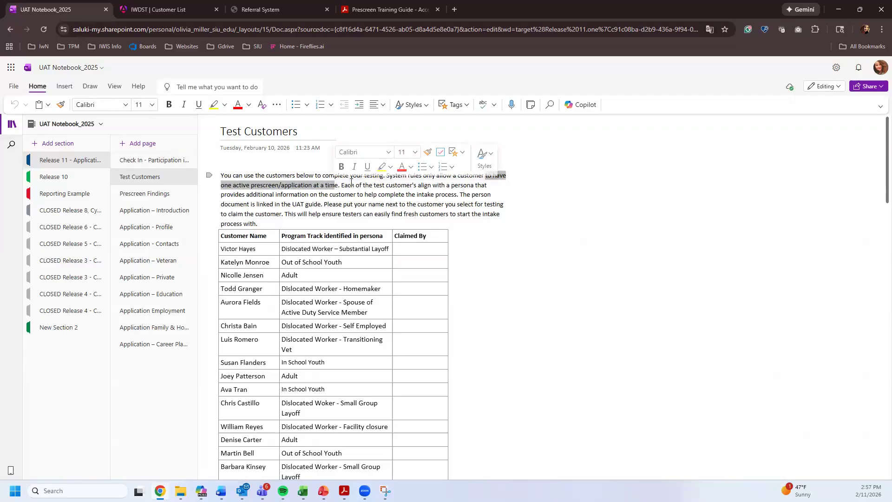
{"action": "mouse_move", "coordinate": [392, 185]}
{"action": "left_mouse_down"}
{"action": "mouse_move", "coordinate": [442, 185]}
{"action": "mouse_move", "coordinate": [294, 195]}
{"action": "mouse_move", "coordinate": [377, 194]}
{"action": "left_mouse_up"}
{"action": "left_click", "coordinate": [407, 194]}
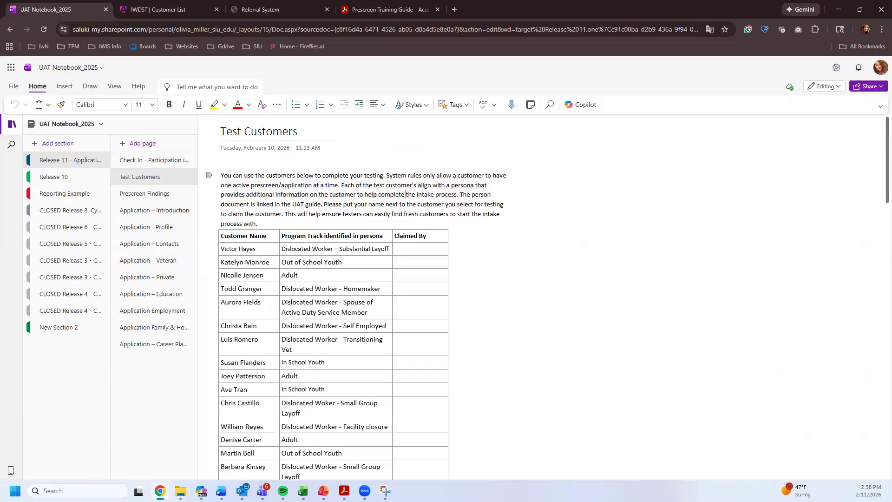
{"action": "mouse_move", "coordinate": [201, 490]}
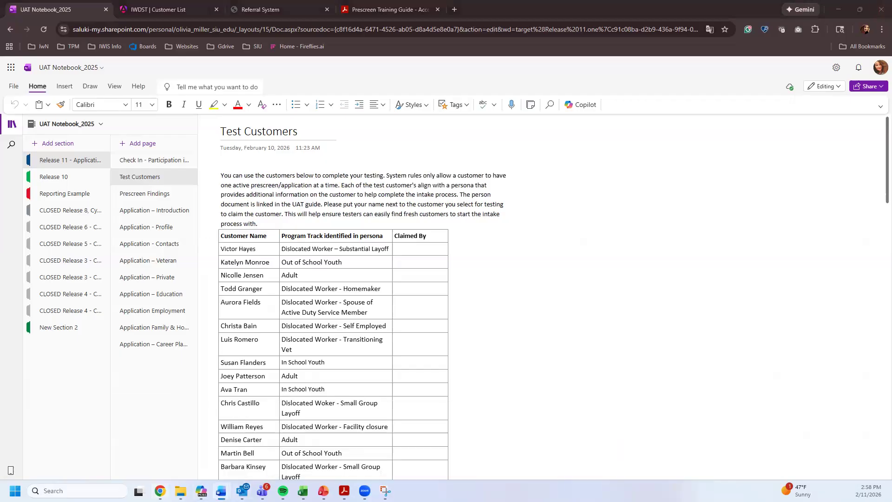
{"action": "key", "text": "alt+Tab"}
{"action": "scroll", "coordinate": [370, 312], "scroll_direction": "down", "scroll_amount": 4}
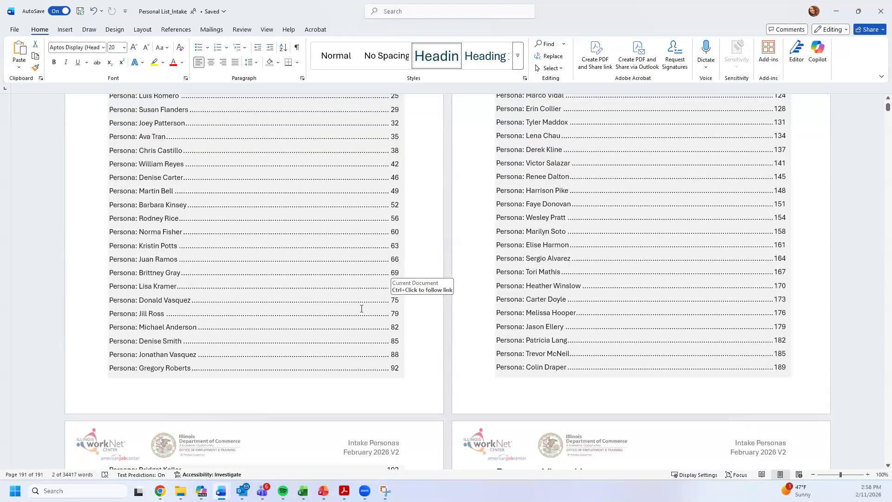
{"action": "scroll", "coordinate": [362, 308], "scroll_direction": "down", "scroll_amount": 5}
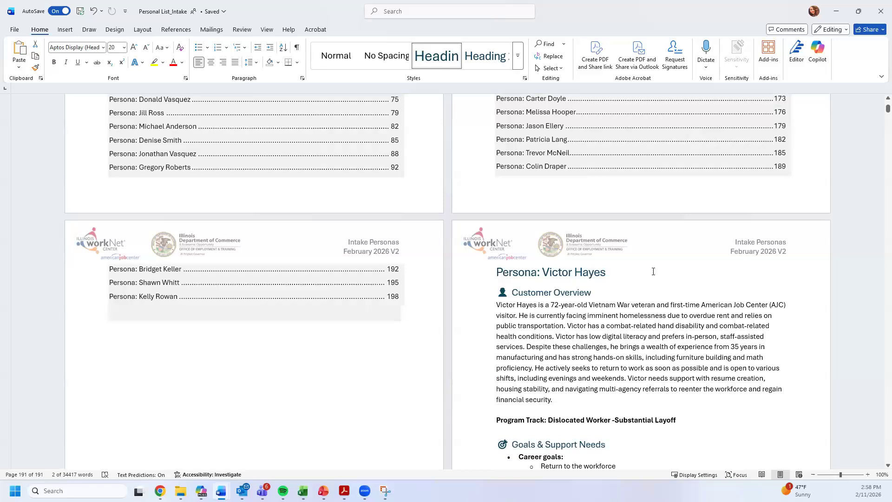
{"action": "left_click", "coordinate": [281, 213]}
{"action": "scroll", "coordinate": [235, 223], "scroll_direction": "up", "scroll_amount": 4}
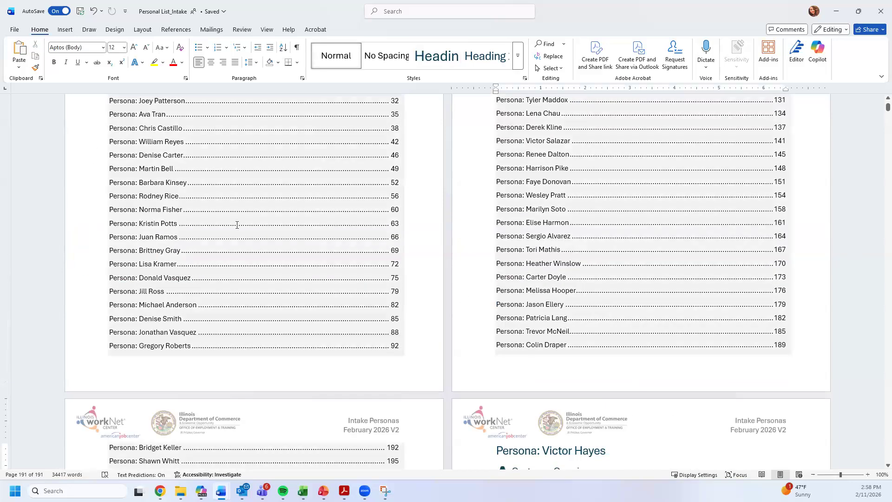
{"action": "scroll", "coordinate": [599, 276], "scroll_direction": "down", "scroll_amount": 5}
{"action": "left_click", "coordinate": [553, 271]}
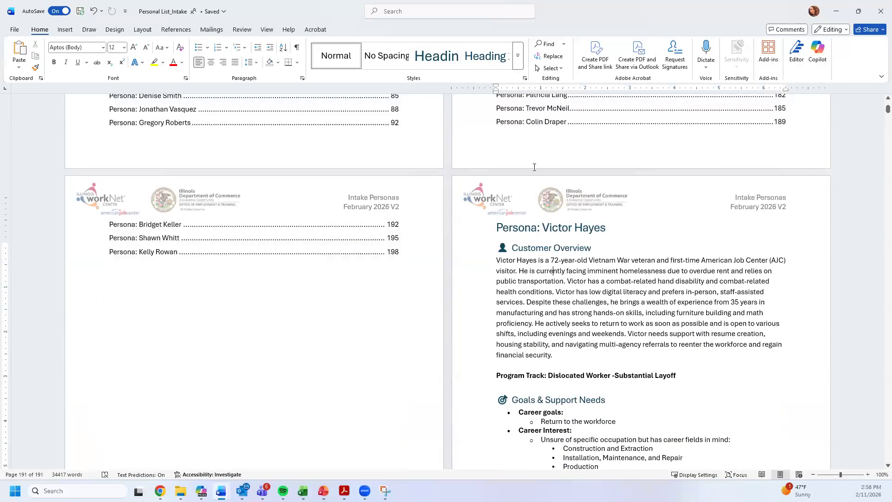
{"action": "scroll", "coordinate": [519, 221], "scroll_direction": "down", "scroll_amount": 2}
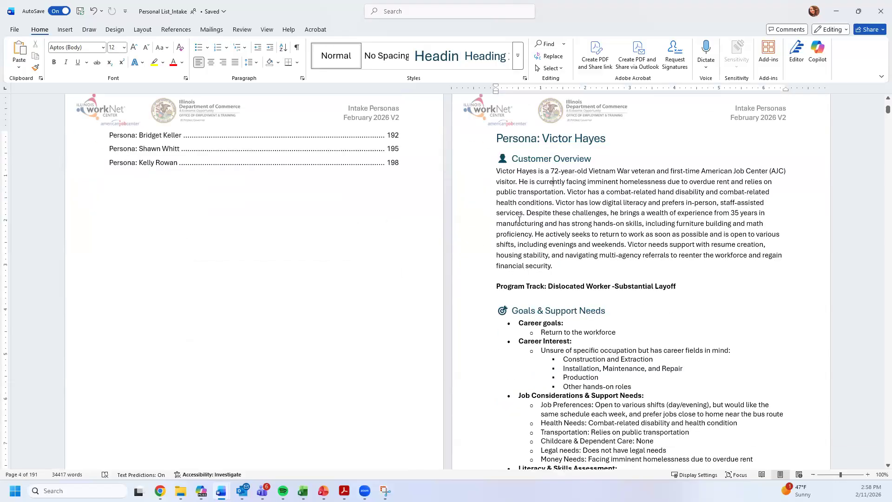
{"action": "left_click_drag", "start_coordinate": [512, 179], "coordinate": [553, 276]}
{"action": "scroll", "coordinate": [553, 224], "scroll_direction": "down", "scroll_amount": 3}
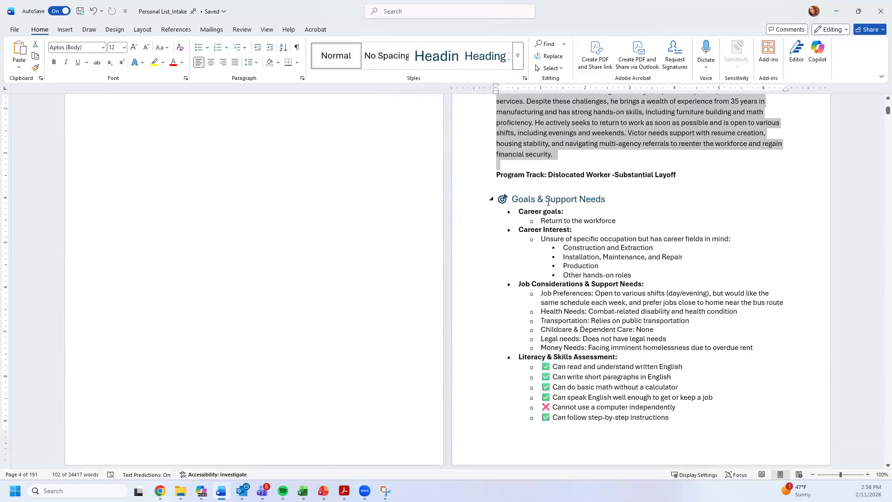
{"action": "scroll", "coordinate": [554, 225], "scroll_direction": "down", "scroll_amount": 7}
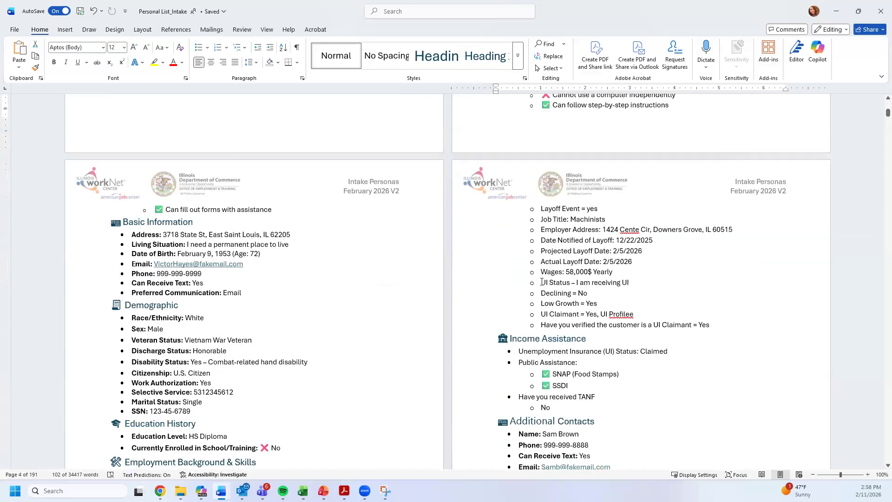
{"action": "scroll", "coordinate": [224, 379], "scroll_direction": "down", "scroll_amount": 1}
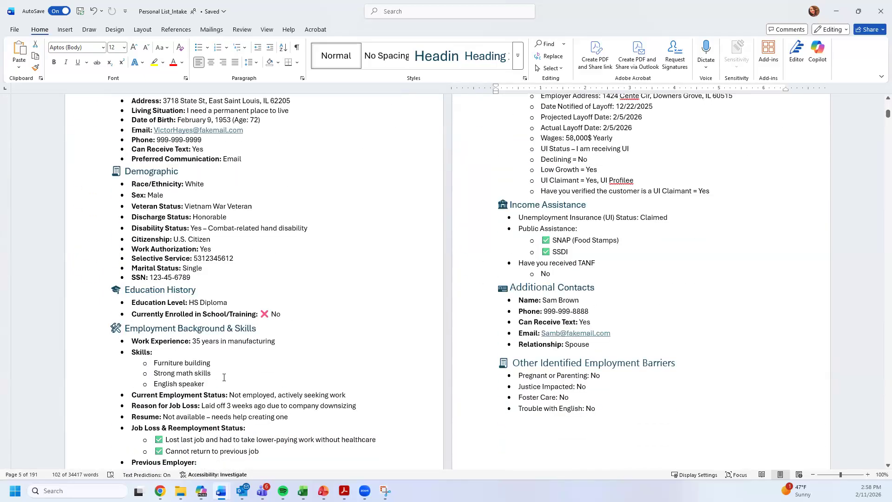
{"action": "scroll", "coordinate": [222, 405], "scroll_direction": "down", "scroll_amount": 4}
{"action": "scroll", "coordinate": [586, 245], "scroll_direction": "up", "scroll_amount": 5}
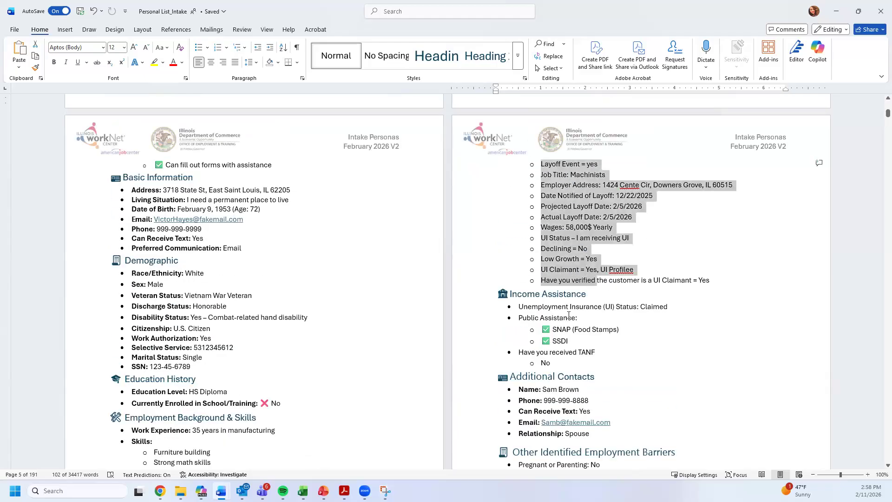
{"action": "left_click", "coordinate": [565, 344]}
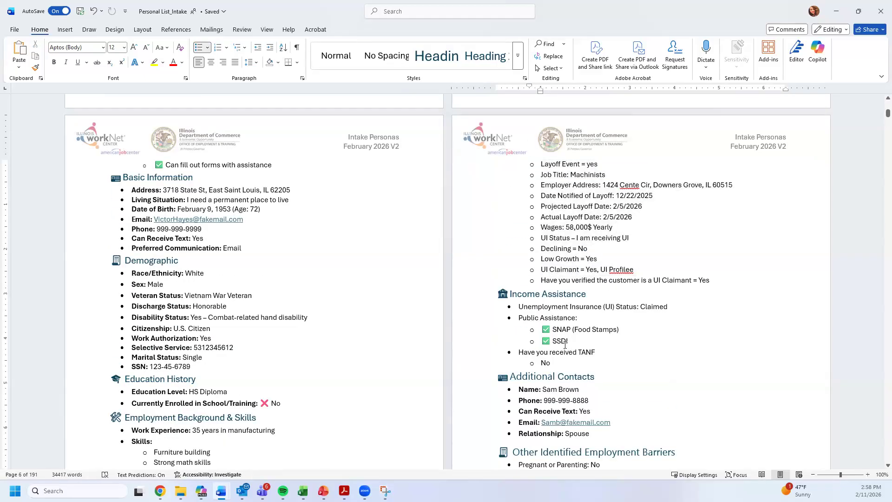
{"action": "scroll", "coordinate": [565, 345], "scroll_direction": "down", "scroll_amount": 8}
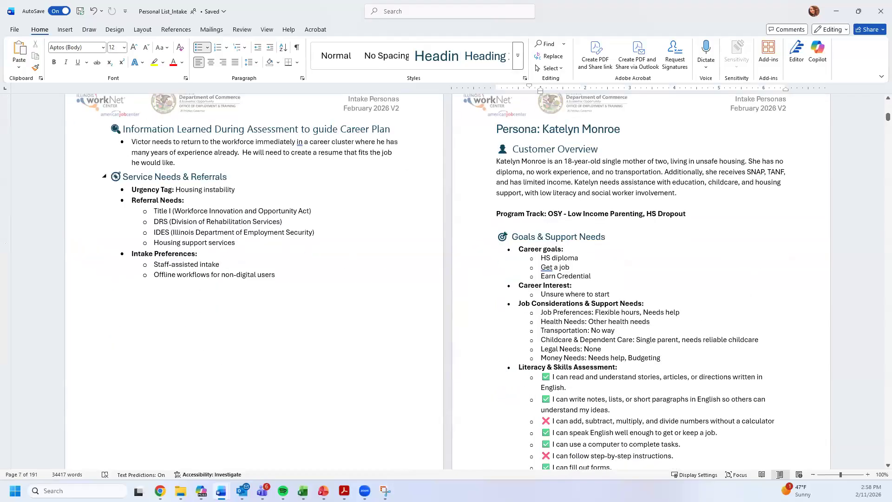
{"action": "scroll", "coordinate": [704, 325], "scroll_direction": "down", "scroll_amount": 1}
{"action": "left_click", "coordinate": [836, 11]}
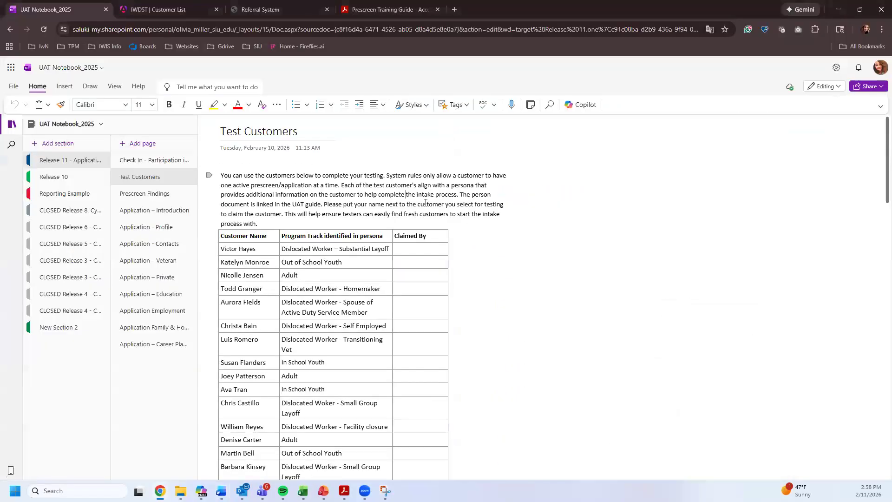
{"action": "left_click", "coordinate": [423, 246]}
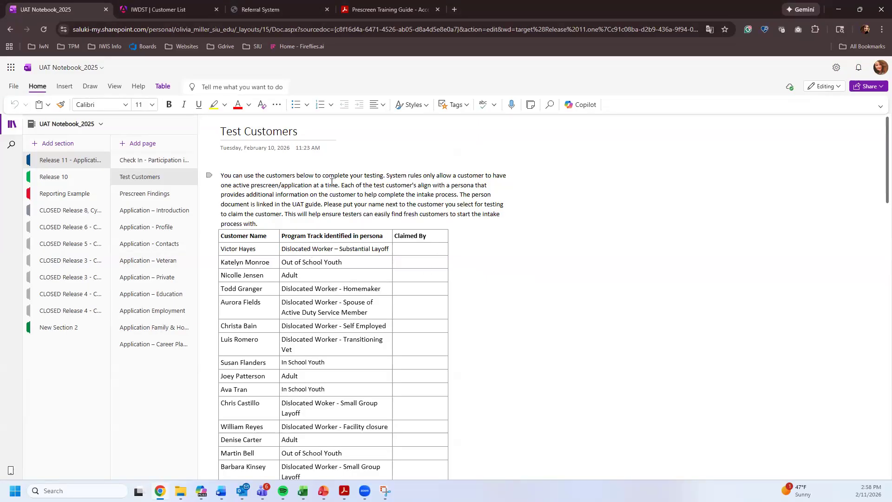
{"action": "left_click_drag", "start_coordinate": [251, 184], "coordinate": [340, 187]}
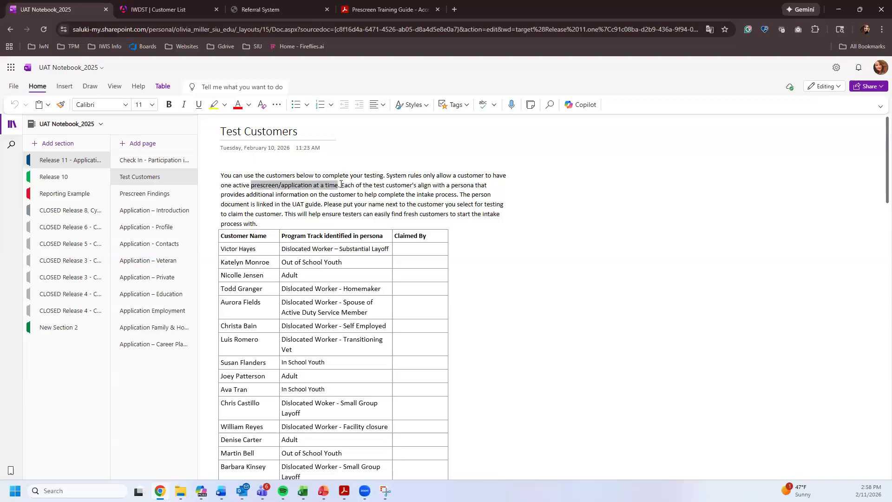
{"action": "left_click", "coordinate": [409, 247]}
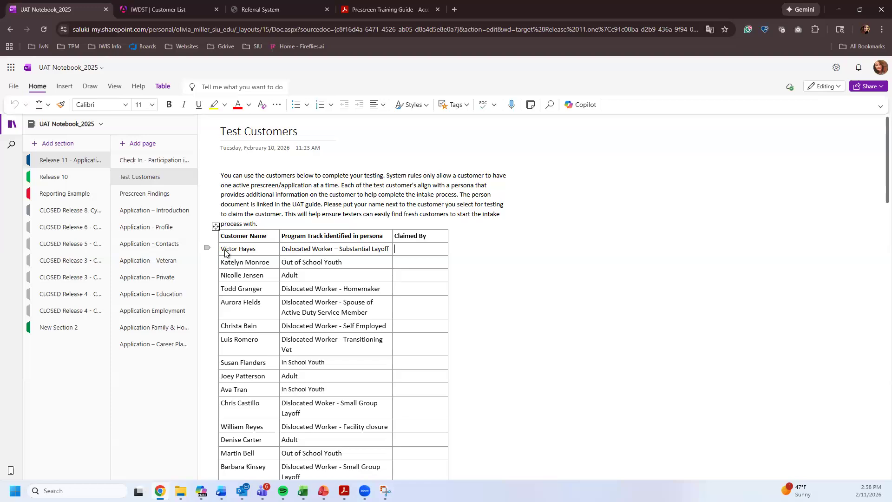
{"action": "left_click", "coordinate": [207, 248]}
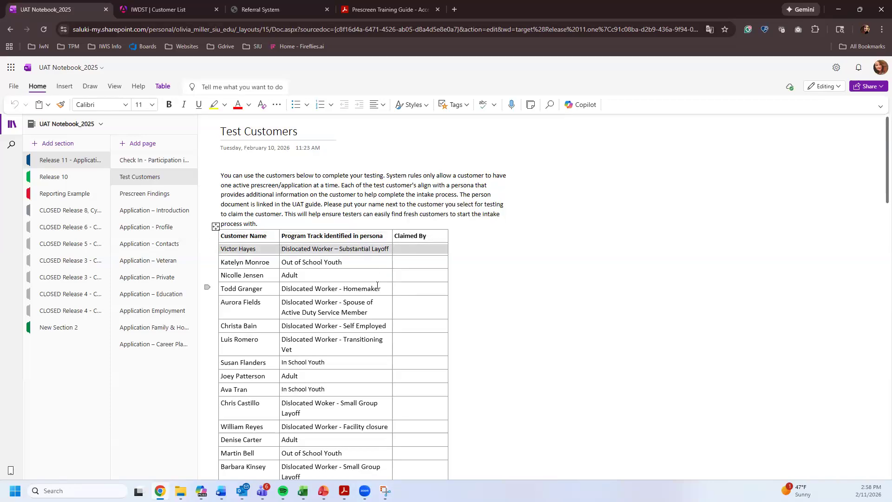
{"action": "left_click", "coordinate": [417, 262]}
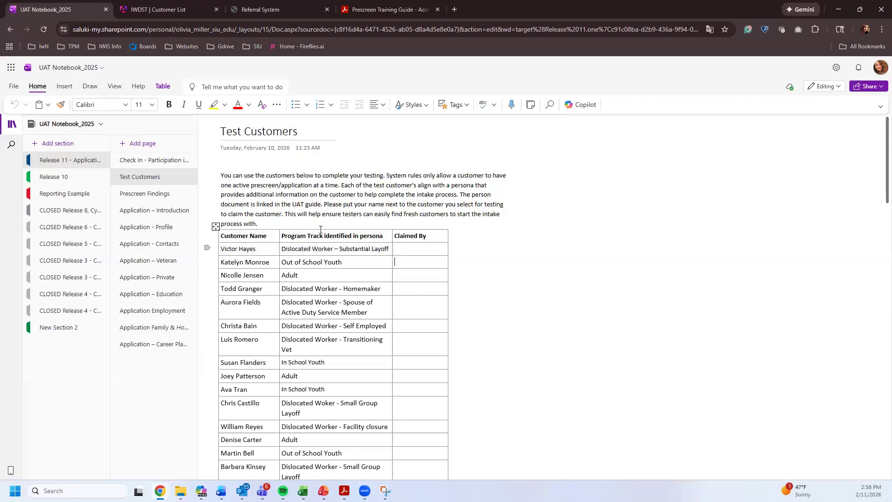
{"action": "left_click", "coordinate": [307, 242]}
{"action": "left_click", "coordinate": [332, 249]}
{"action": "left_click_drag", "start_coordinate": [295, 248], "coordinate": [371, 250]}
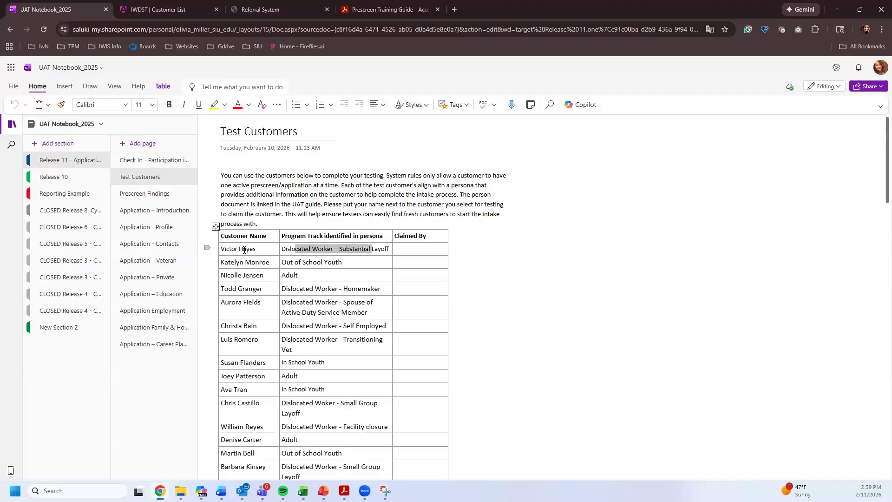
{"action": "left_click", "coordinate": [325, 262]}
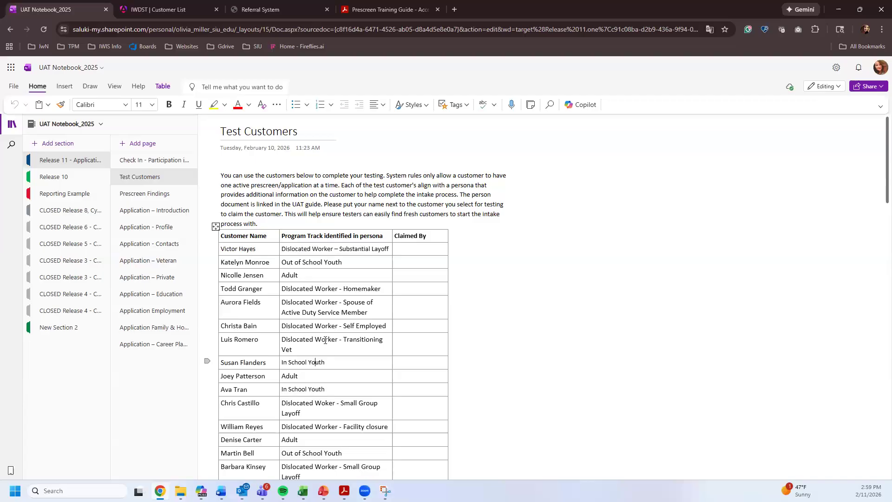
{"action": "mouse_move", "coordinate": [280, 363]}
{"action": "left_mouse_down"}
{"action": "mouse_move", "coordinate": [304, 363]}
{"action": "mouse_move", "coordinate": [285, 362]}
{"action": "left_mouse_up"}
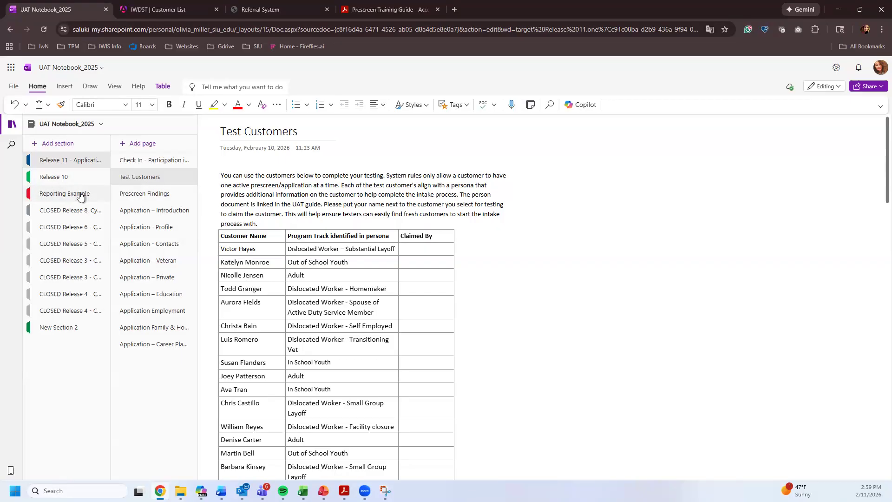
{"action": "left_click", "coordinate": [63, 195]}
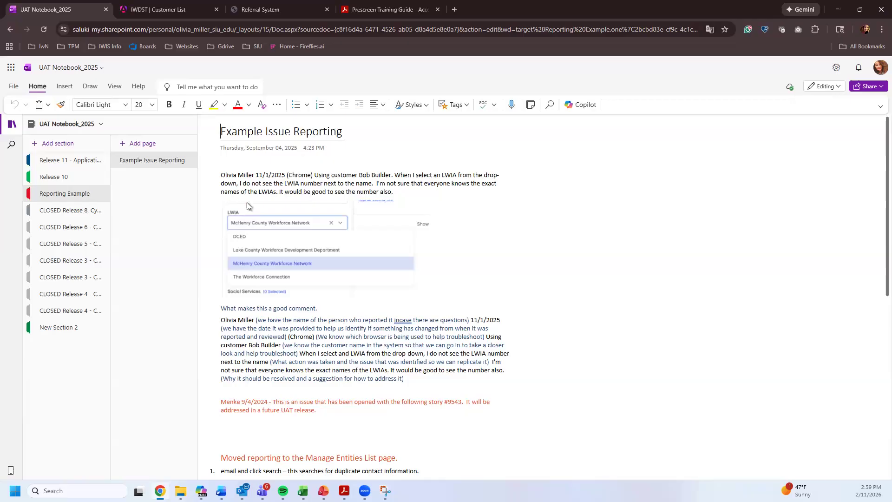
{"action": "left_click_drag", "start_coordinate": [238, 175], "coordinate": [396, 193]}
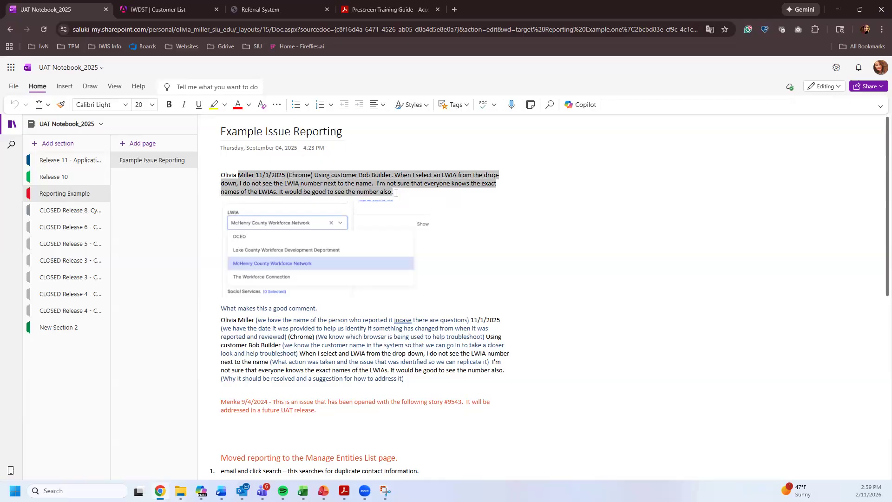
{"action": "left_click", "coordinate": [383, 242]}
{"action": "left_click_drag", "start_coordinate": [227, 309], "coordinate": [297, 309]}
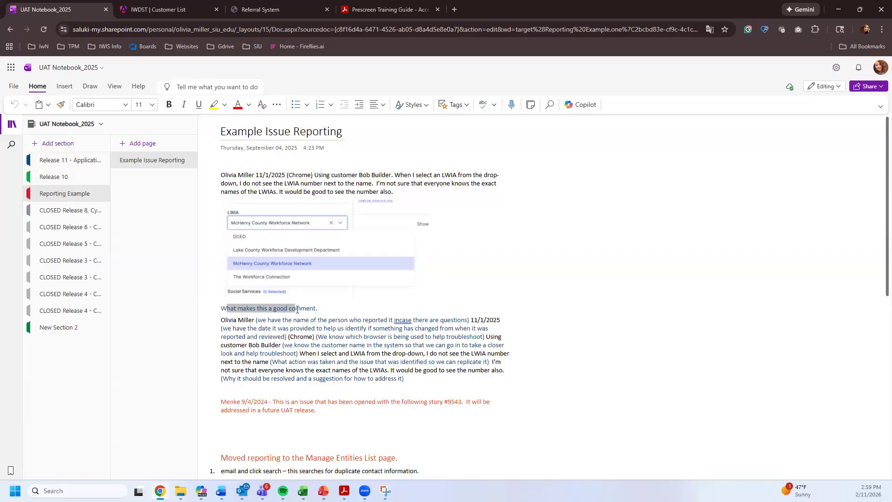
{"action": "left_click", "coordinate": [270, 352]}
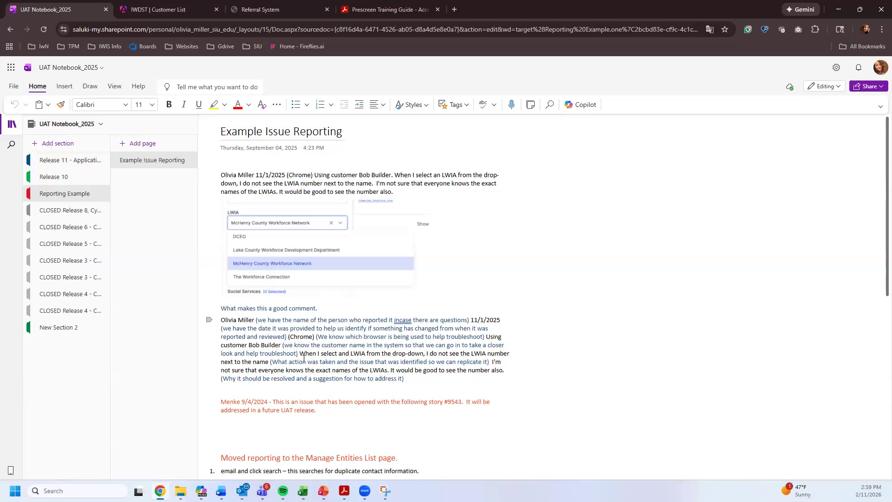
{"action": "left_click_drag", "start_coordinate": [275, 316], "coordinate": [412, 318]}
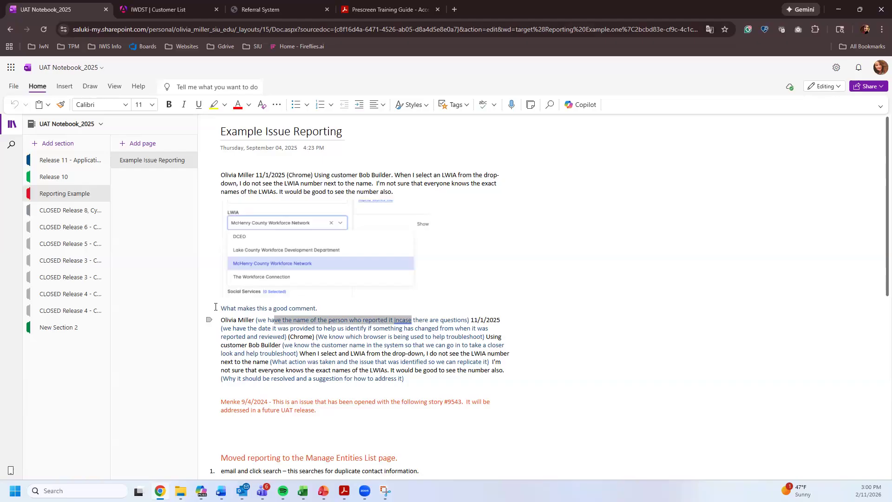
{"action": "left_click", "coordinate": [58, 160]}
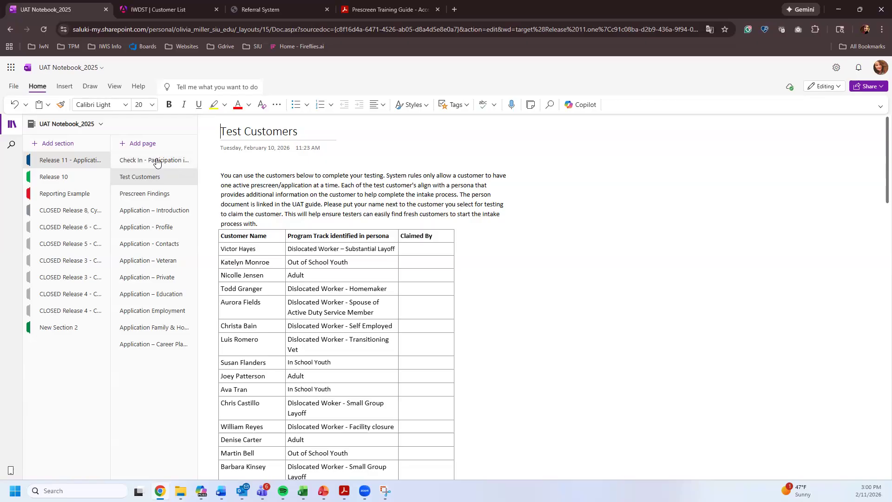
- Browse the Prescreen Findings, Profile and Contacts pages, settling on Application – Introduction
{"action": "left_click", "coordinate": [138, 196]}
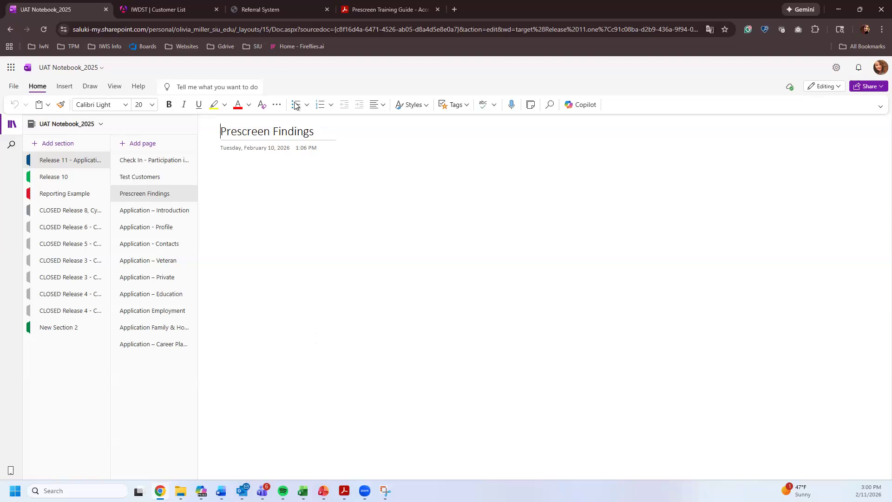
{"action": "left_click", "coordinate": [298, 202]}
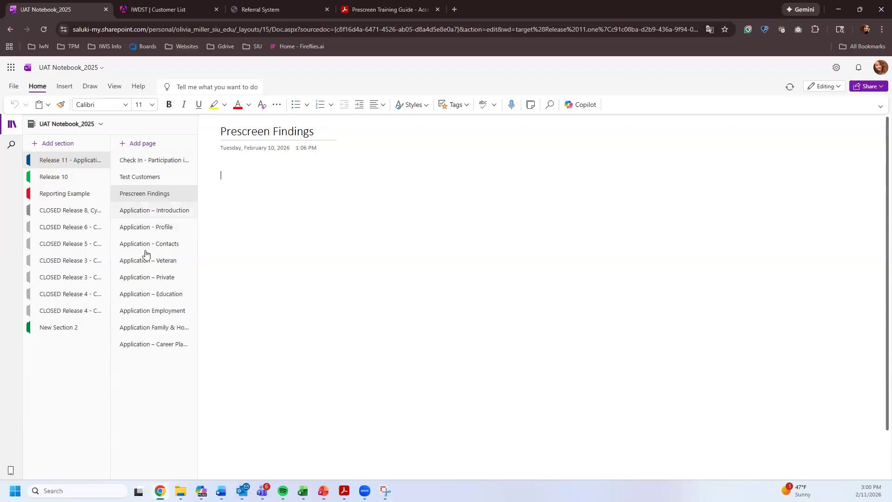
{"action": "left_click", "coordinate": [156, 217]}
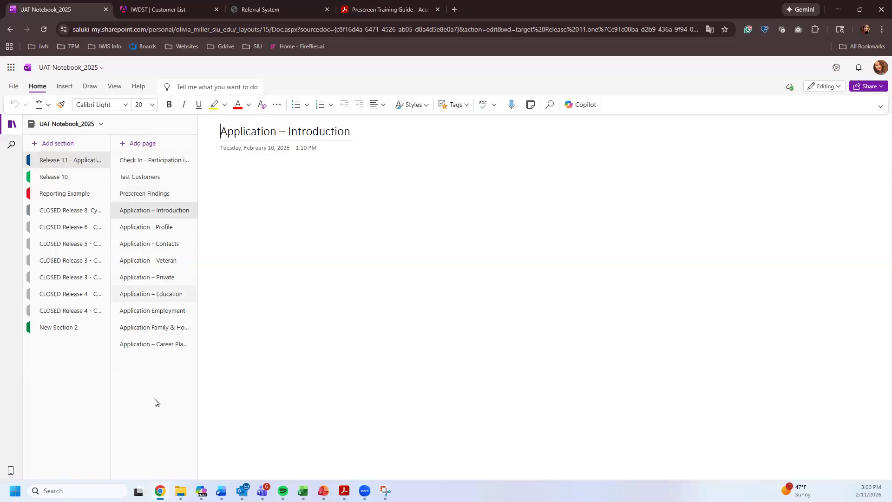
{"action": "left_click_drag", "start_coordinate": [298, 131], "coordinate": [338, 134]}
{"action": "left_click", "coordinate": [175, 226]}
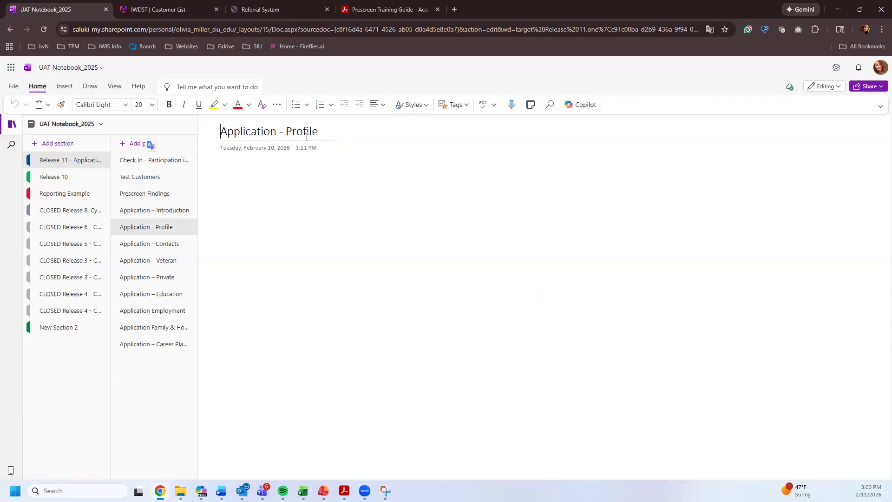
{"action": "left_click", "coordinate": [158, 247]}
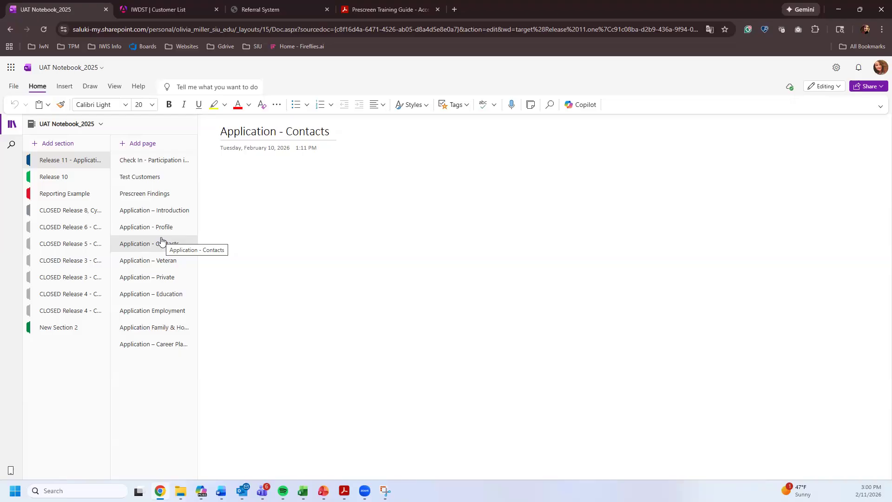
{"action": "left_click", "coordinate": [176, 210]}
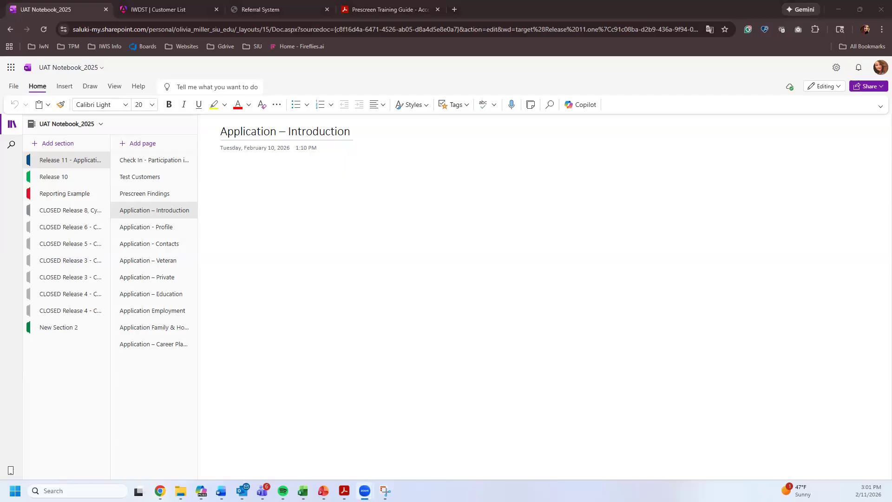
- In IWDST, open the Testing Page from Management Tools > Testing to reach Test Components
{"action": "left_click", "coordinate": [165, 7]}
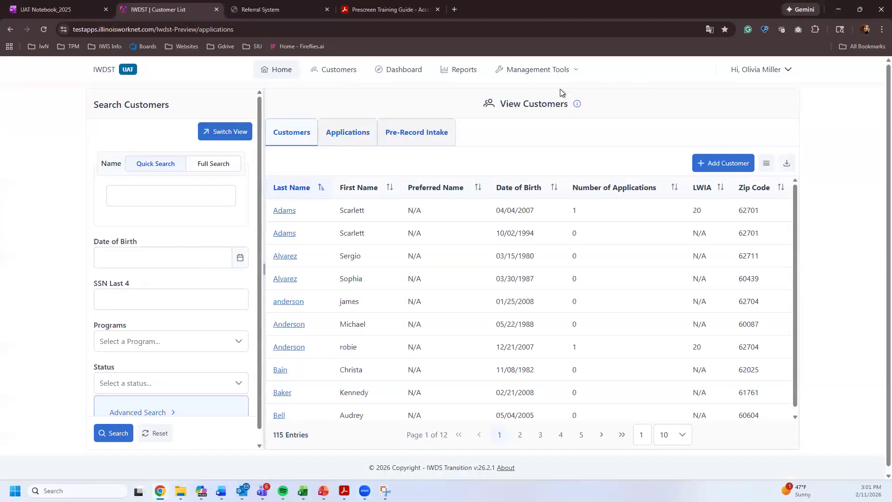
{"action": "left_click", "coordinate": [533, 71]}
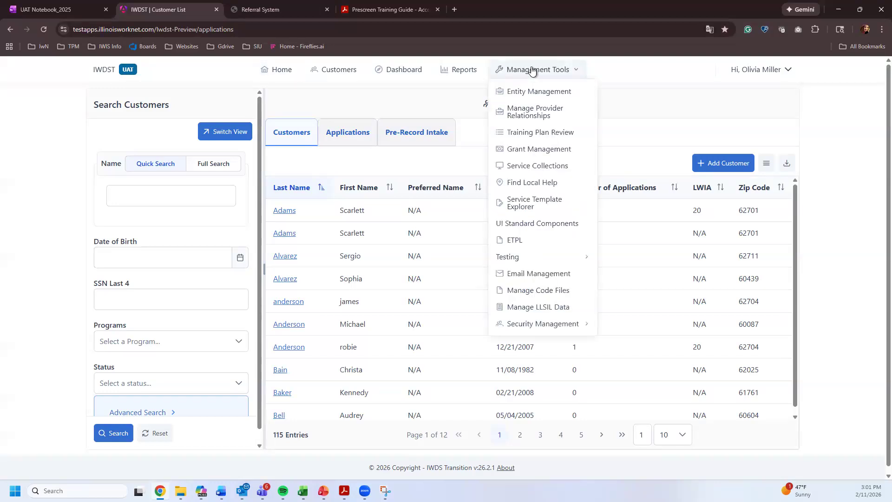
{"action": "mouse_move", "coordinate": [576, 257]}
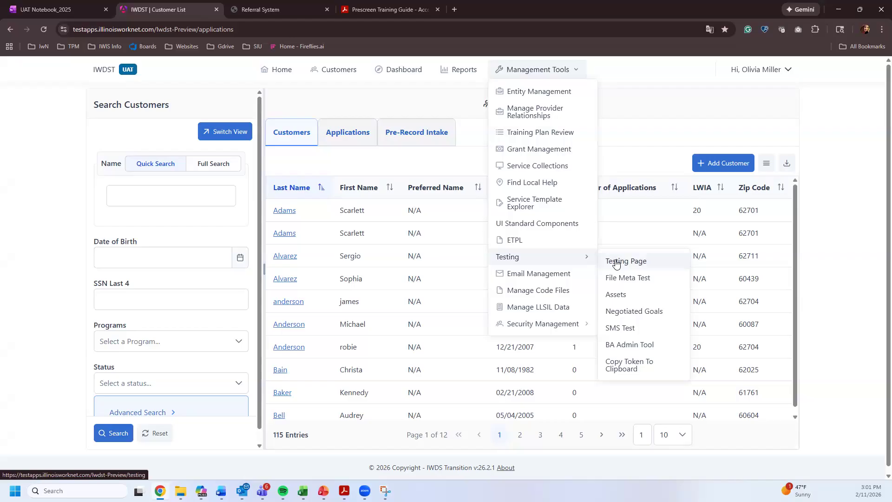
{"action": "left_click", "coordinate": [616, 263]}
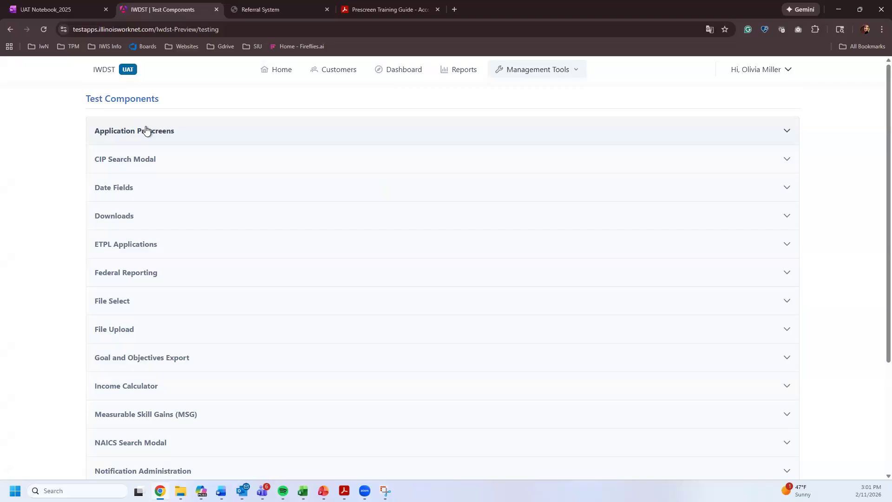
- Expand Application Prescreens, enter a test email address, then clear it to trigger validation
{"action": "left_click", "coordinate": [152, 134]}
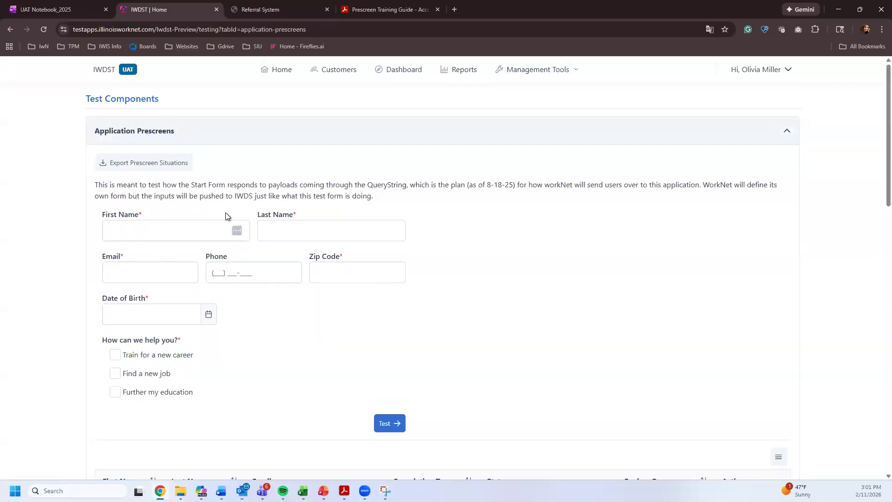
{"action": "scroll", "coordinate": [228, 216], "scroll_direction": "down", "scroll_amount": 1}
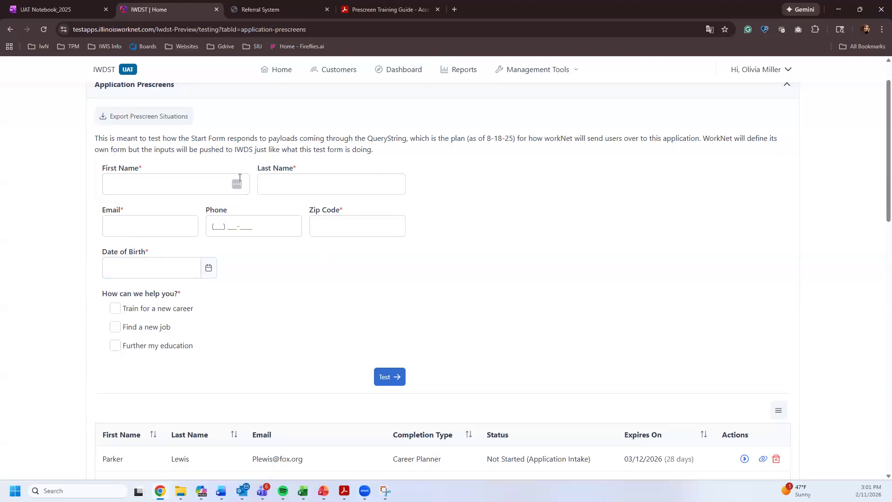
{"action": "left_click", "coordinate": [127, 229]}
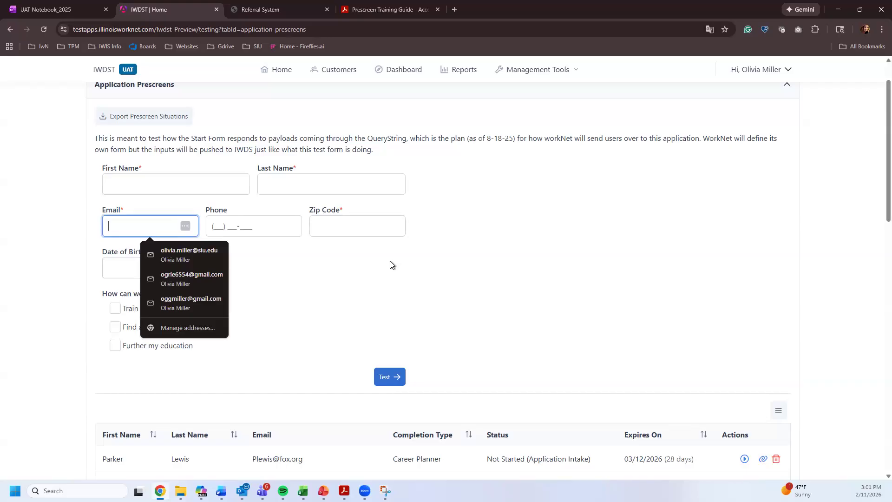
{"action": "type", "text": "test@fakemail.com"}
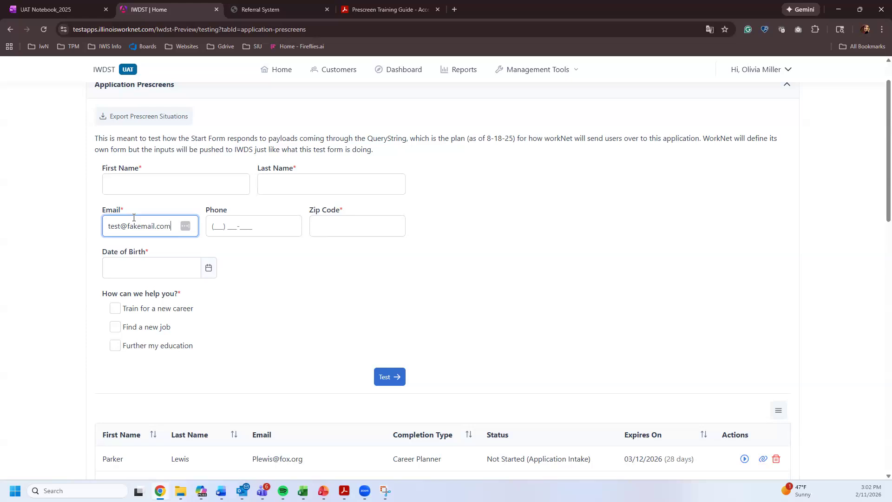
{"action": "left_click_drag", "start_coordinate": [174, 227], "coordinate": [18, 206]}
{"action": "key", "text": "BackSpace"}
{"action": "left_click", "coordinate": [272, 289]}
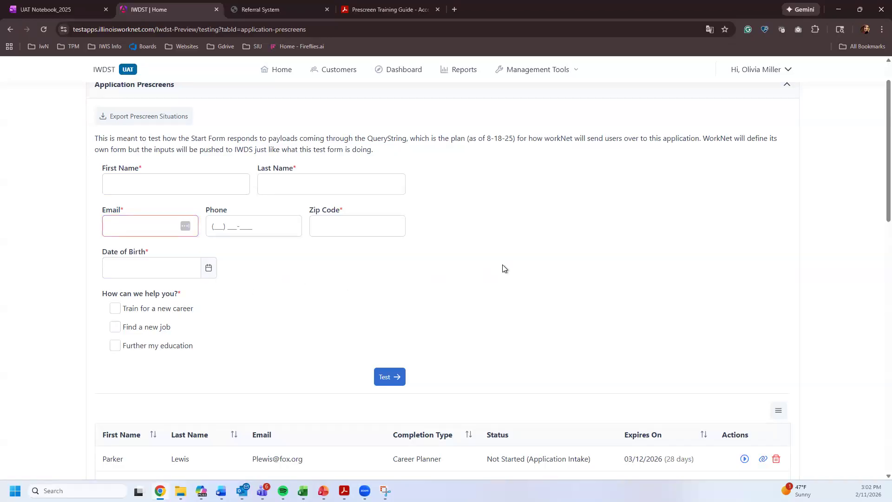
- Copy a prescreen link from the Self row of the results table
{"action": "scroll", "coordinate": [497, 269], "scroll_direction": "down", "scroll_amount": 2}
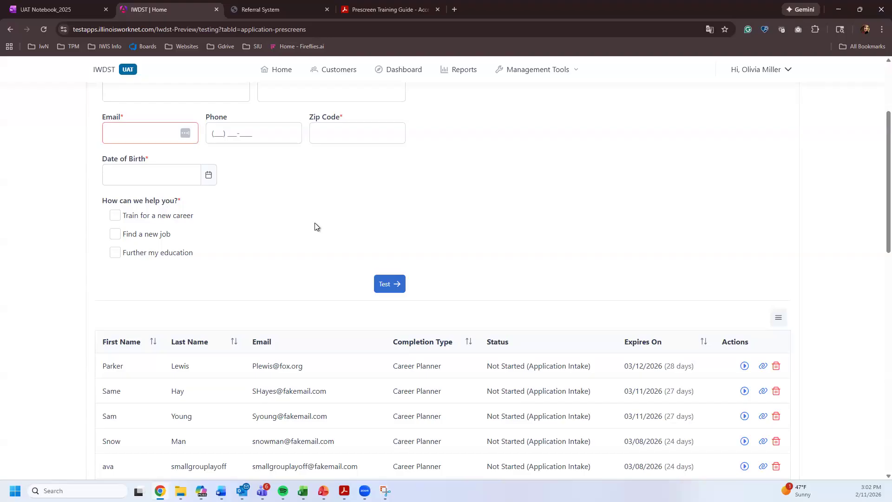
{"action": "scroll", "coordinate": [597, 255], "scroll_direction": "up", "scroll_amount": 3}
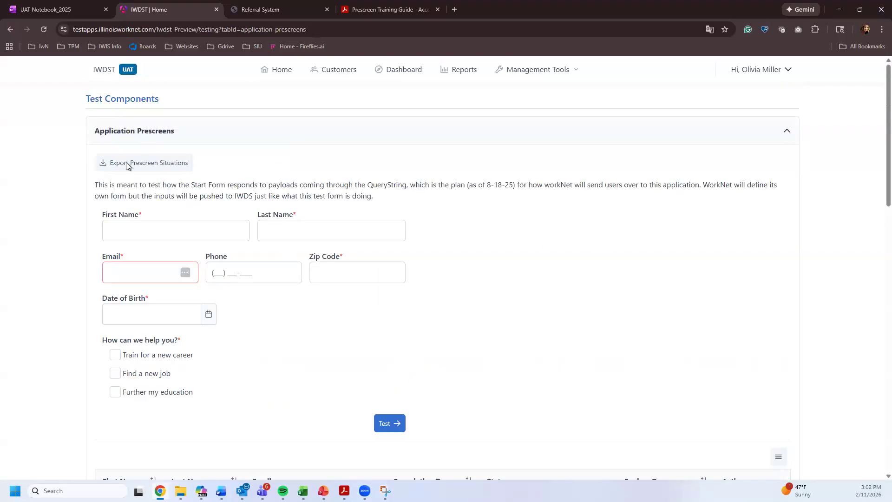
{"action": "scroll", "coordinate": [538, 225], "scroll_direction": "down", "scroll_amount": 5}
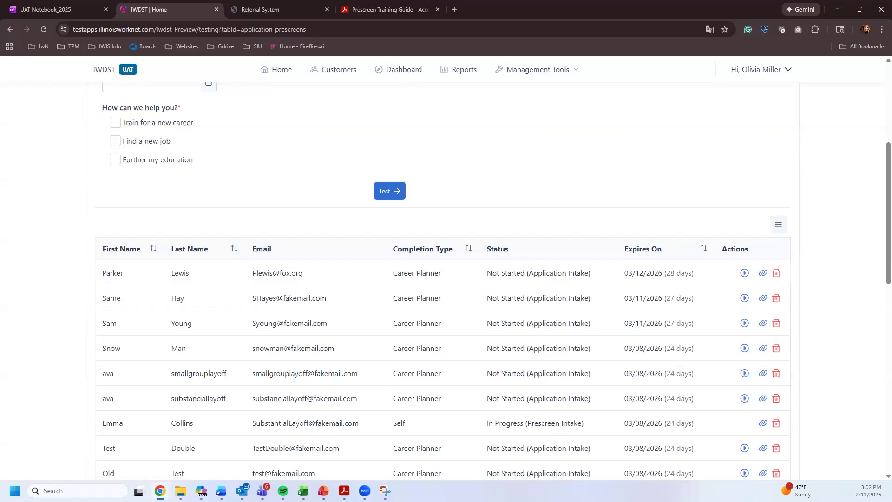
{"action": "scroll", "coordinate": [413, 400], "scroll_direction": "down", "scroll_amount": 2}
{"action": "double_click", "coordinate": [399, 331]}
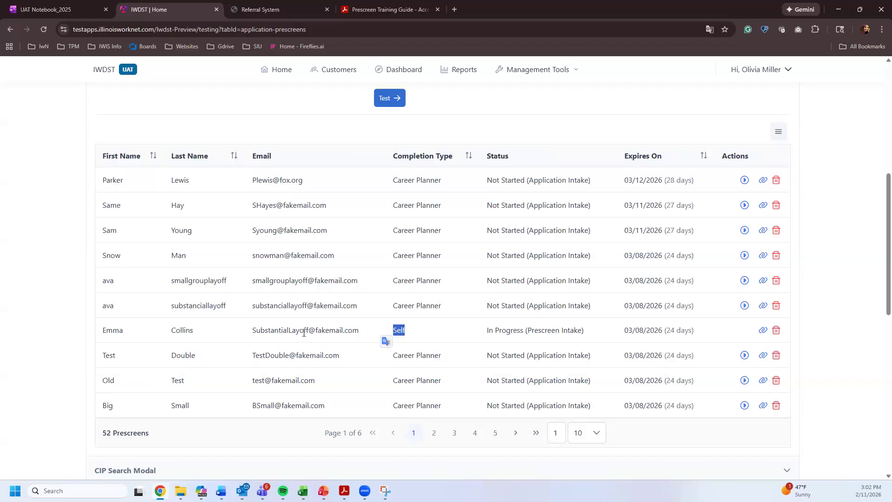
{"action": "left_click", "coordinate": [763, 330]}
- Leave the Zip Code field empty so it is flagged as required
{"action": "scroll", "coordinate": [479, 344], "scroll_direction": "up", "scroll_amount": 5}
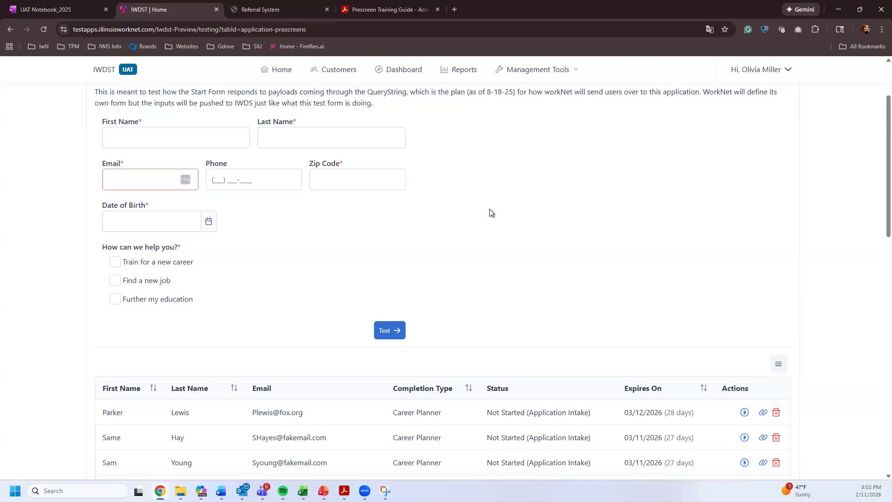
{"action": "scroll", "coordinate": [501, 215], "scroll_direction": "up", "scroll_amount": 2}
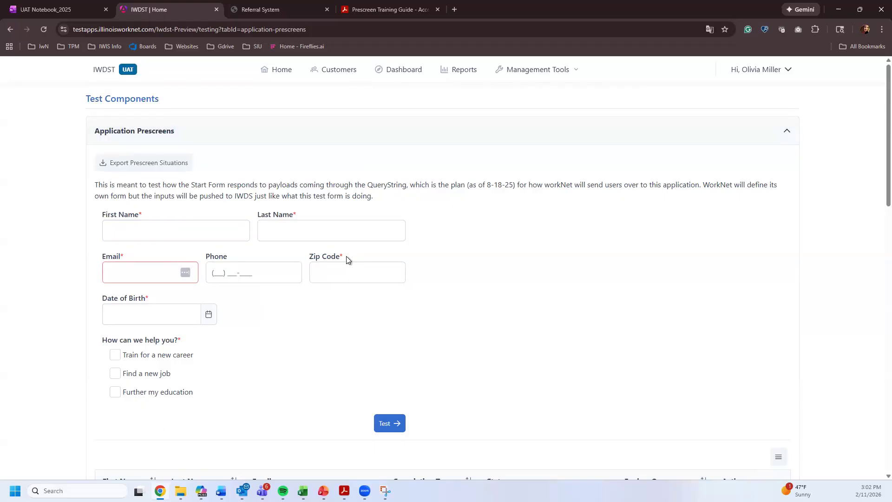
{"action": "left_click", "coordinate": [344, 272]}
{"action": "left_click", "coordinate": [469, 263]}
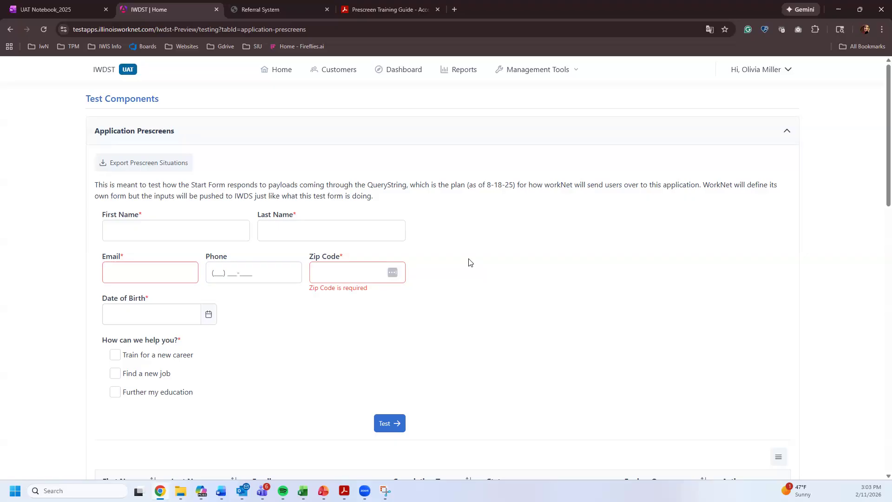
- Return to the customer list and quick-search by a customer's first name
{"action": "left_click", "coordinate": [344, 75]}
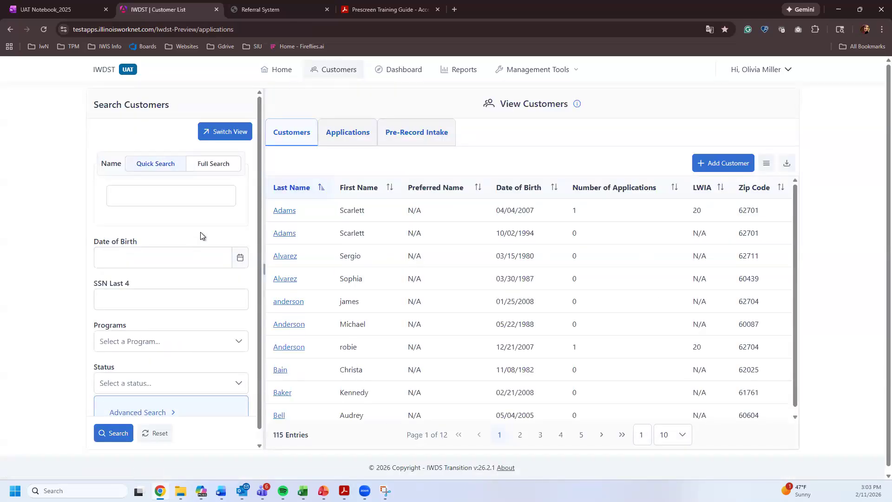
{"action": "left_click", "coordinate": [200, 201]}
{"action": "type", "text": "victor"}
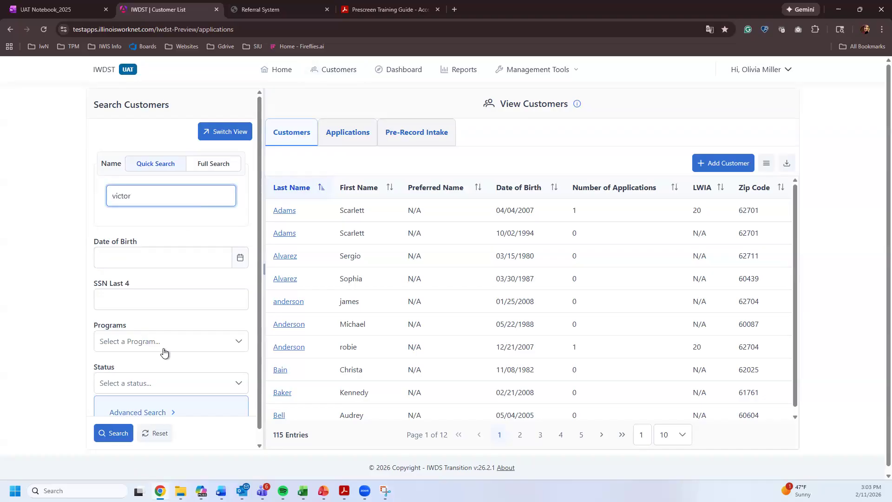
{"action": "left_click", "coordinate": [112, 433]}
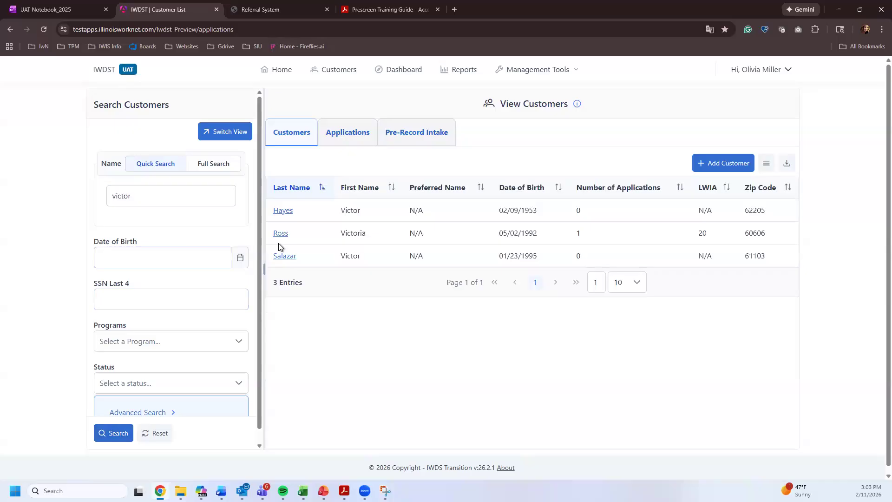
- Replace the Quick Search text with the test customer's name
{"action": "left_click_drag", "start_coordinate": [369, 216], "coordinate": [262, 218]}
{"action": "left_click", "coordinate": [149, 195]}
{"action": "key", "text": "ctrl+a"}
{"action": "type", "text": "Olicia"}
{"action": "type", "text": "ia Test"}
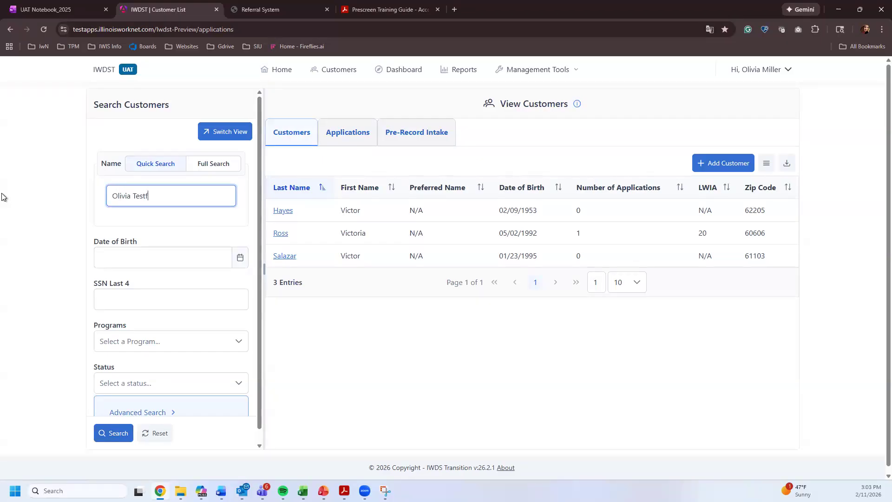
{"action": "type", "text": "FEB"}
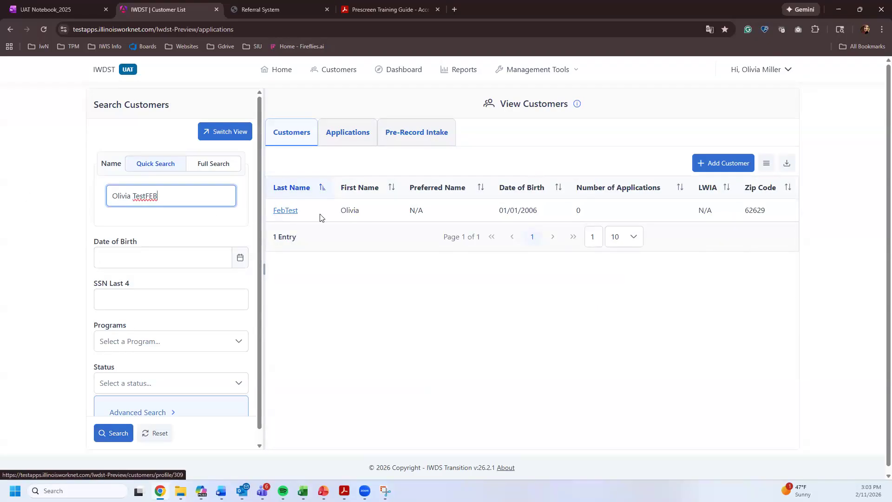
- Open the matching test customer's profile and confirm the Intake Summary shows no prescreenings
{"action": "left_click", "coordinate": [285, 211]}
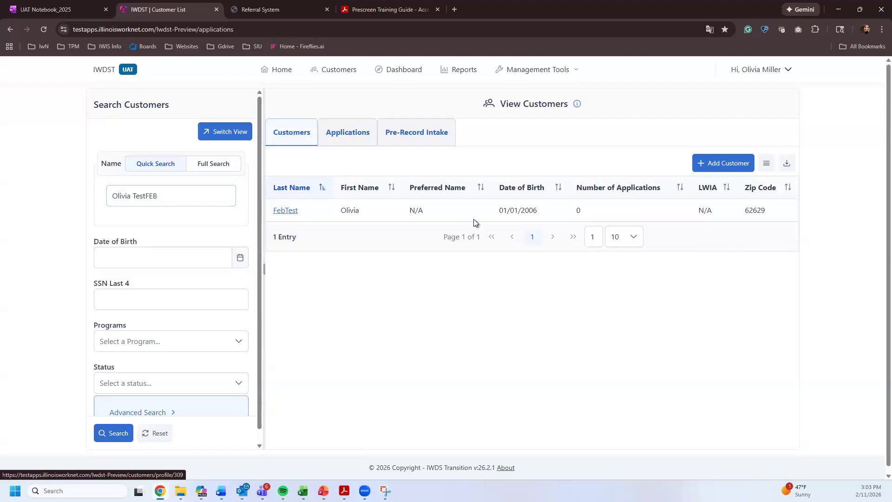
{"action": "scroll", "coordinate": [681, 231], "scroll_direction": "down", "scroll_amount": 4}
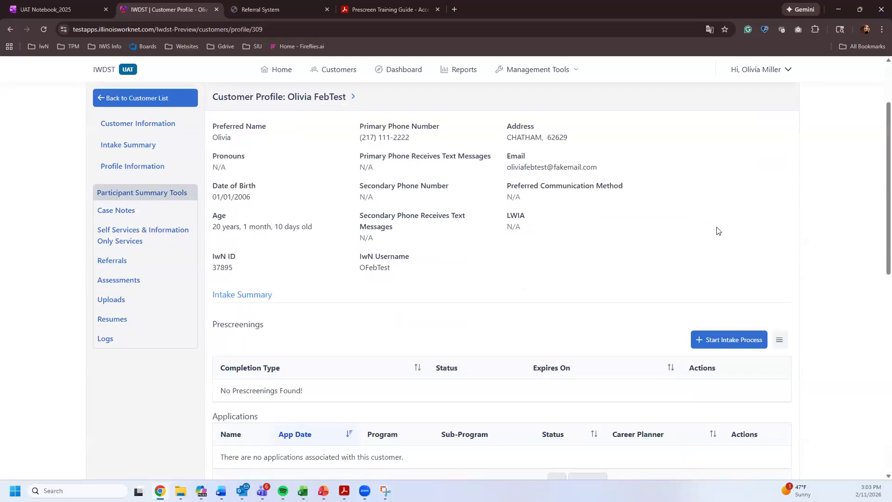
{"action": "scroll", "coordinate": [314, 259], "scroll_direction": "up", "scroll_amount": 4}
{"action": "scroll", "coordinate": [355, 290], "scroll_direction": "down", "scroll_amount": 2}
{"action": "scroll", "coordinate": [722, 371], "scroll_direction": "down", "scroll_amount": 1}
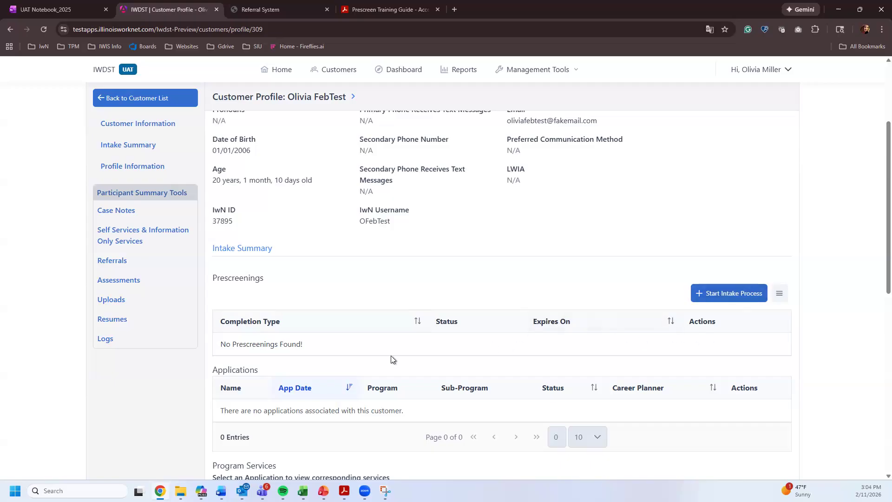
{"action": "left_click_drag", "start_coordinate": [230, 346], "coordinate": [313, 350]}
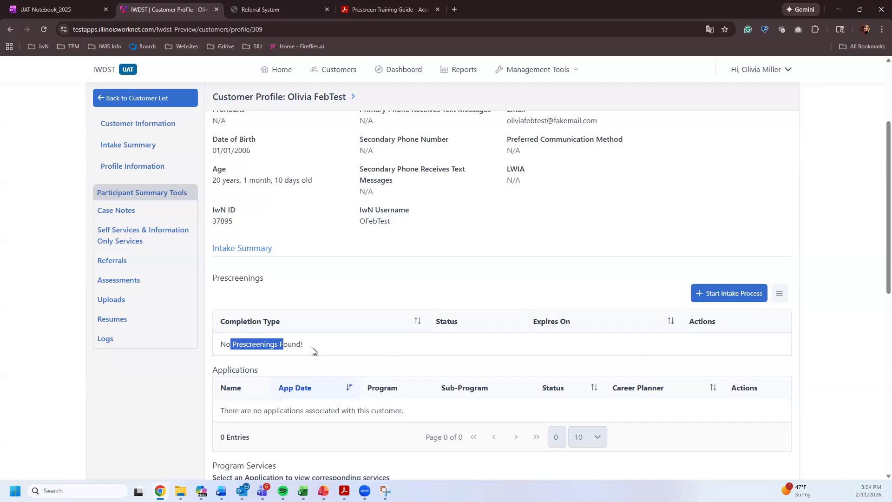
- Start the intake process, choosing 'Complete with the customer now.' and confirming
{"action": "left_click", "coordinate": [736, 294]}
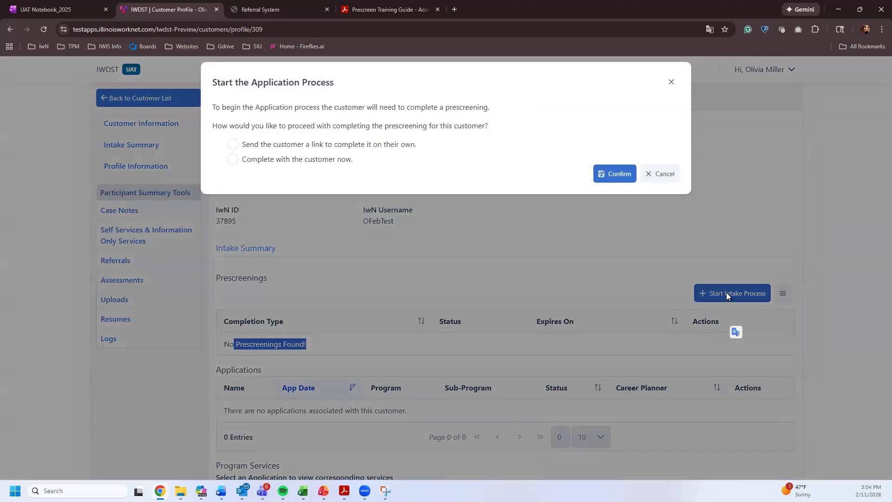
{"action": "left_click", "coordinate": [249, 160]}
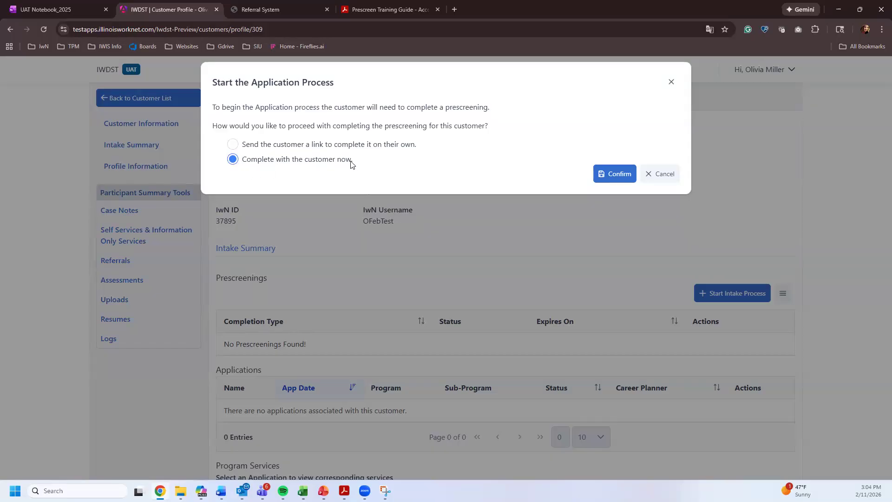
{"action": "left_click", "coordinate": [615, 180]}
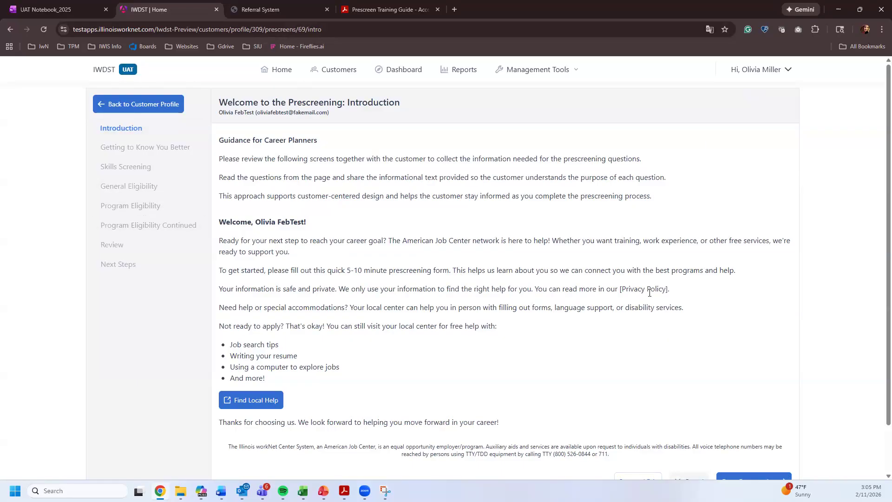
- Review the Introduction heading and Guidance for Career Planners text, then scroll down the page
{"action": "left_click_drag", "start_coordinate": [352, 103], "coordinate": [411, 102]}
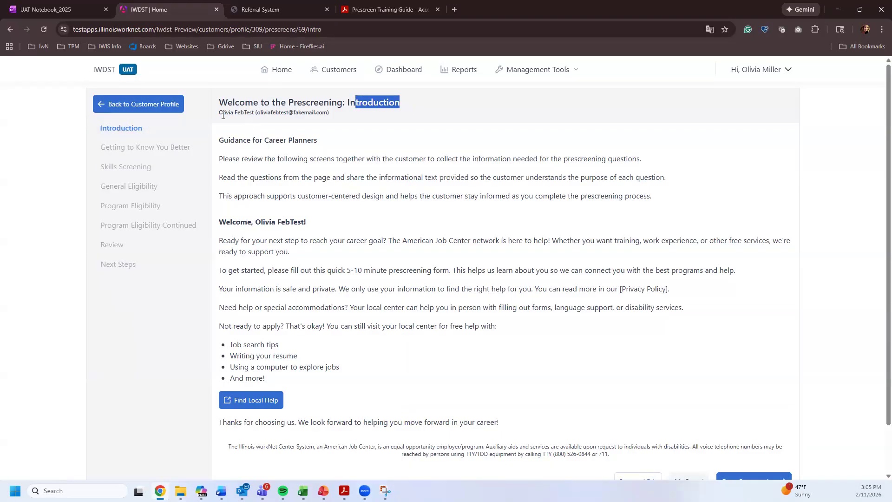
{"action": "left_click_drag", "start_coordinate": [316, 113], "coordinate": [260, 112]}
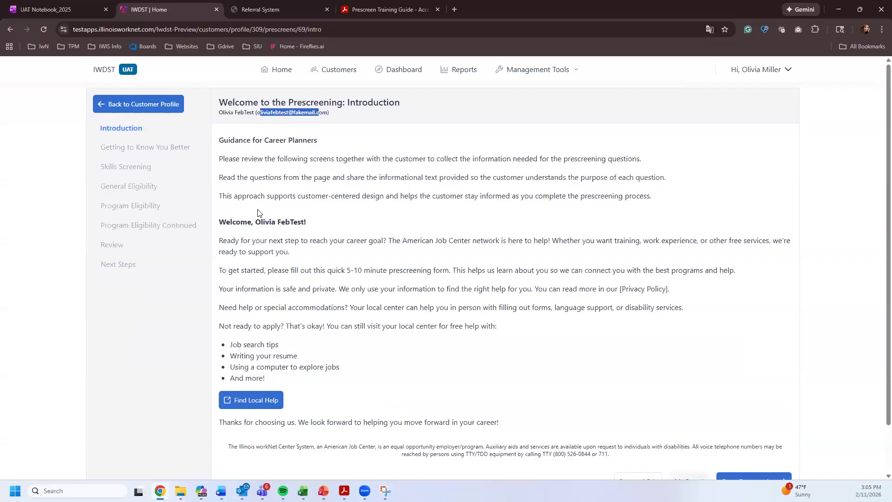
{"action": "left_click_drag", "start_coordinate": [234, 141], "coordinate": [316, 142]}
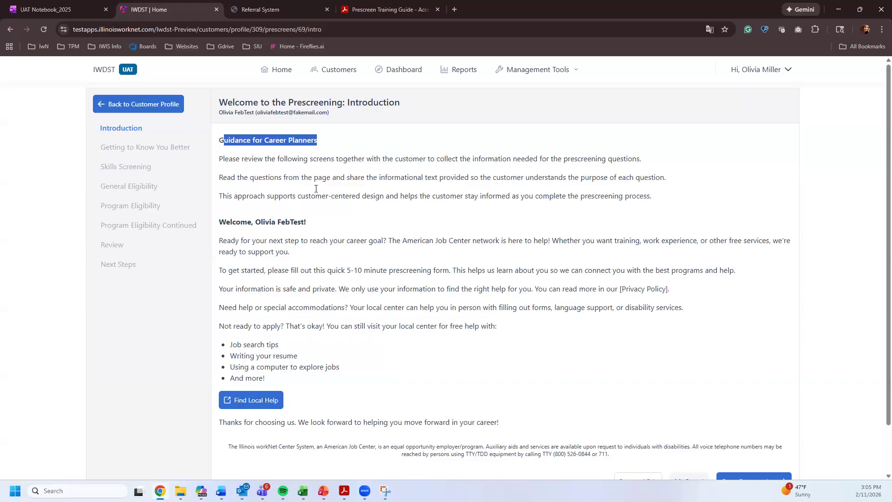
{"action": "scroll", "coordinate": [328, 239], "scroll_direction": "down", "scroll_amount": 1}
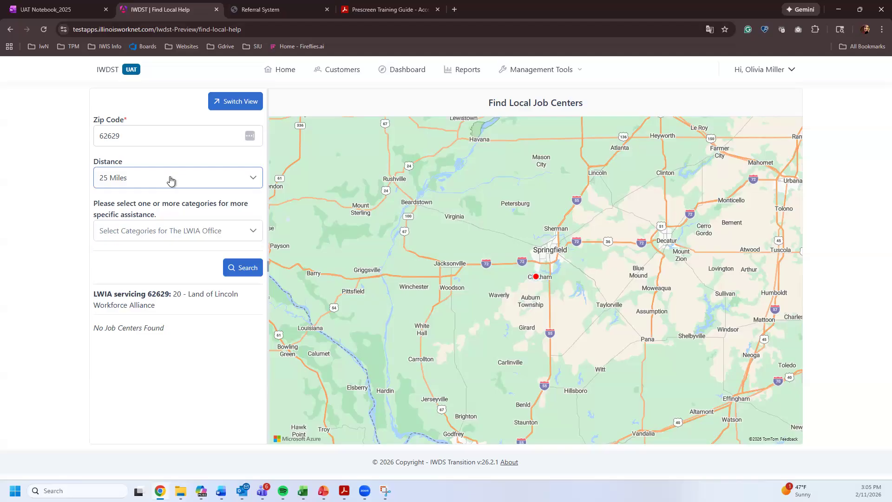
- Check the Management Tools menu, then go back to the Prescreening Introduction page
{"action": "left_click", "coordinate": [557, 73]}
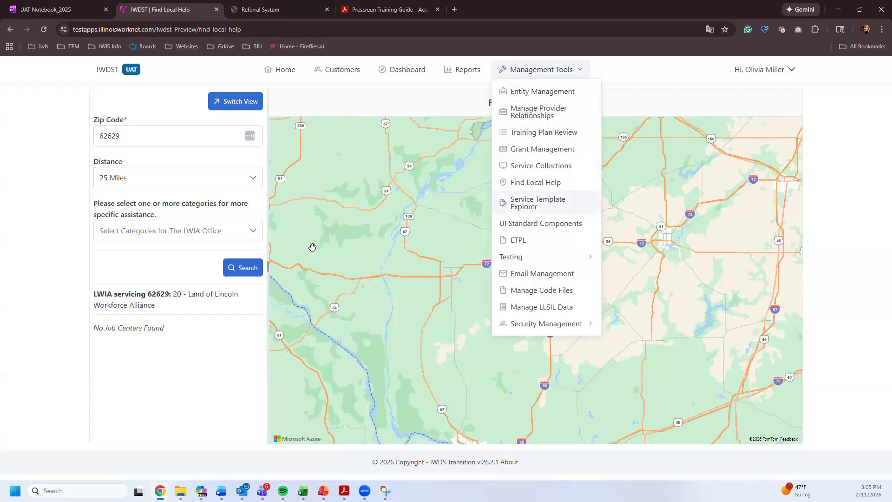
{"action": "left_click", "coordinate": [10, 29]}
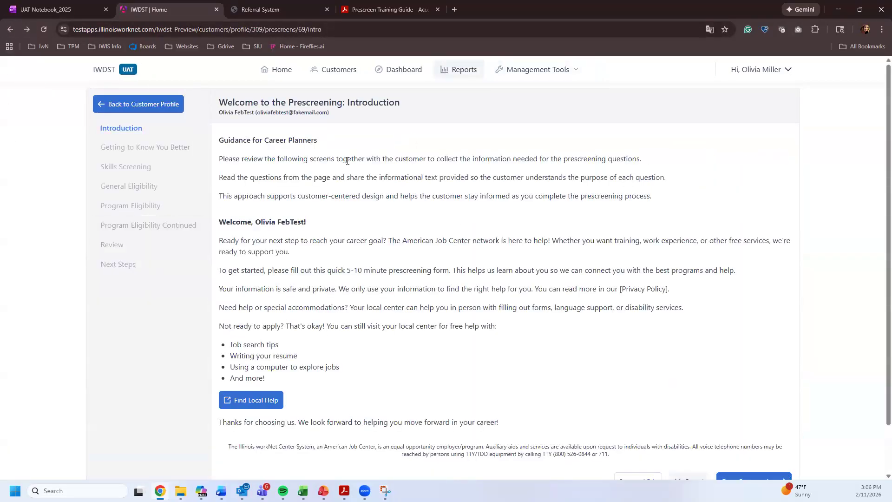
{"action": "scroll", "coordinate": [347, 160], "scroll_direction": "down", "scroll_amount": 2}
- Continue to Getting to Know You Better and pick Become an Apprentice and Return to Work
{"action": "left_click", "coordinate": [768, 431]}
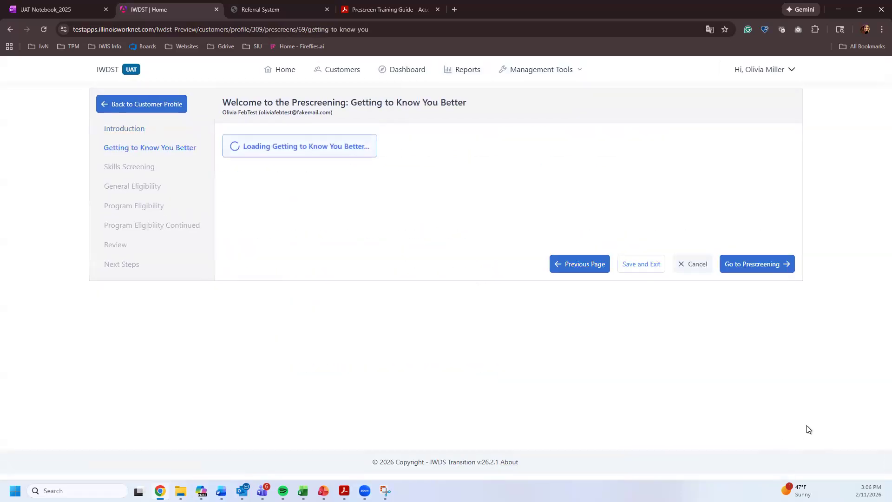
{"action": "left_click", "coordinate": [132, 149]}
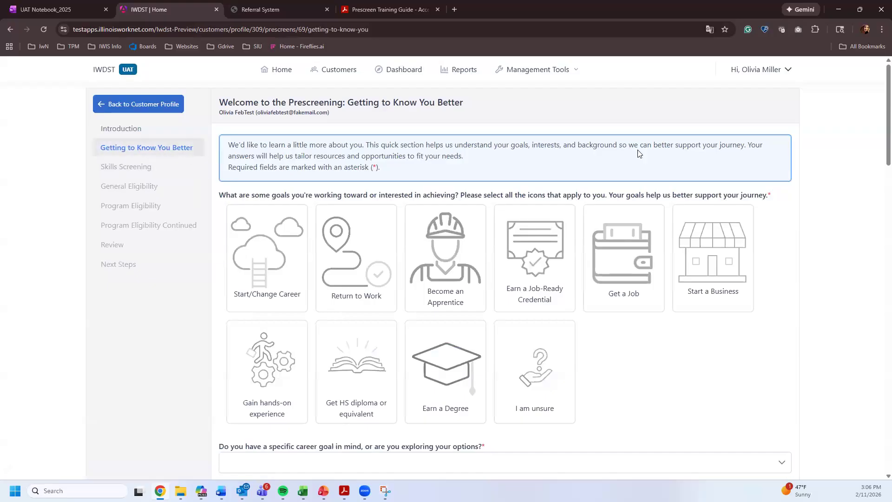
{"action": "left_click", "coordinate": [457, 252]}
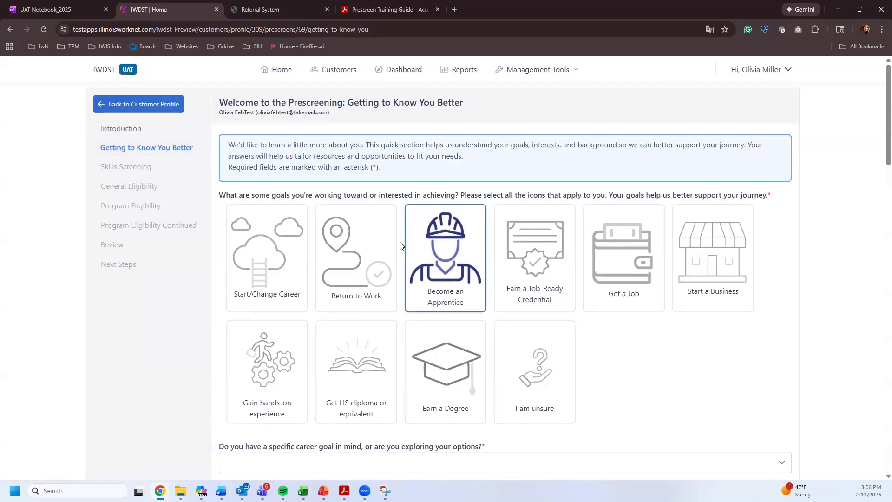
{"action": "left_click", "coordinate": [369, 251]}
{"action": "scroll", "coordinate": [392, 163], "scroll_direction": "down", "scroll_amount": 1}
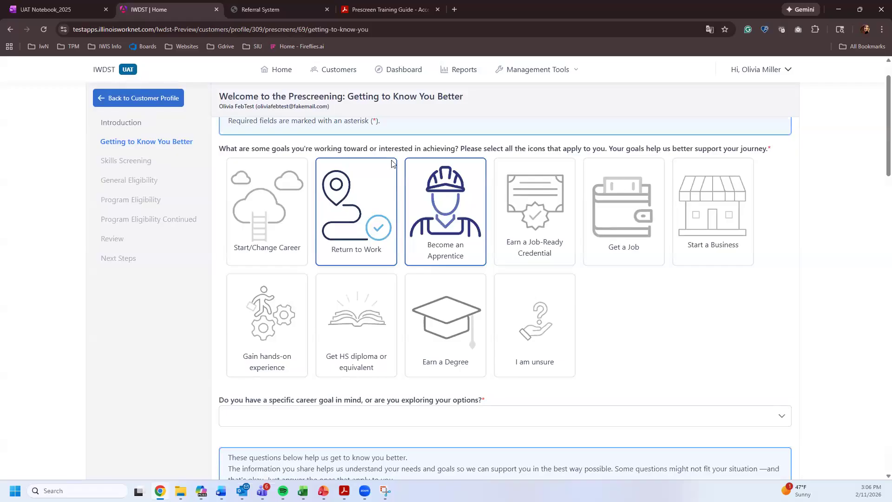
{"action": "scroll", "coordinate": [448, 241], "scroll_direction": "down", "scroll_amount": 1}
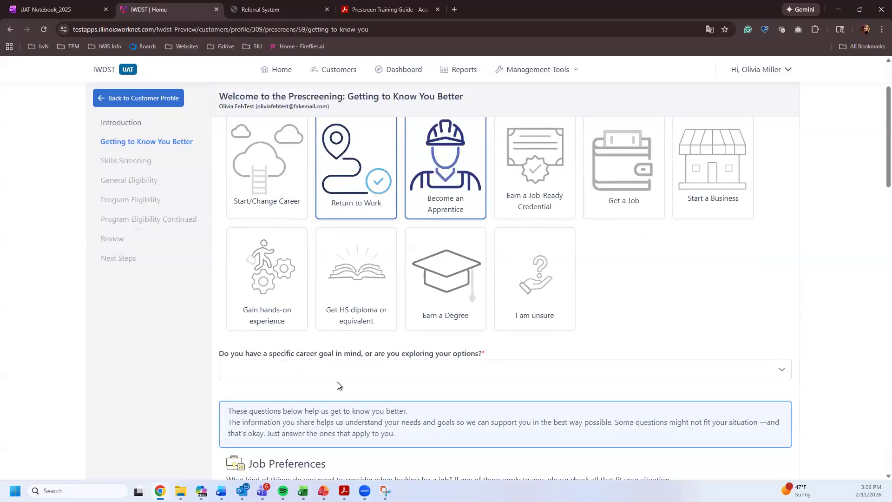
{"action": "scroll", "coordinate": [540, 339], "scroll_direction": "down", "scroll_amount": 1}
- Answer the career-goal question with 'I have a job in mind'
{"action": "left_click", "coordinate": [450, 324]}
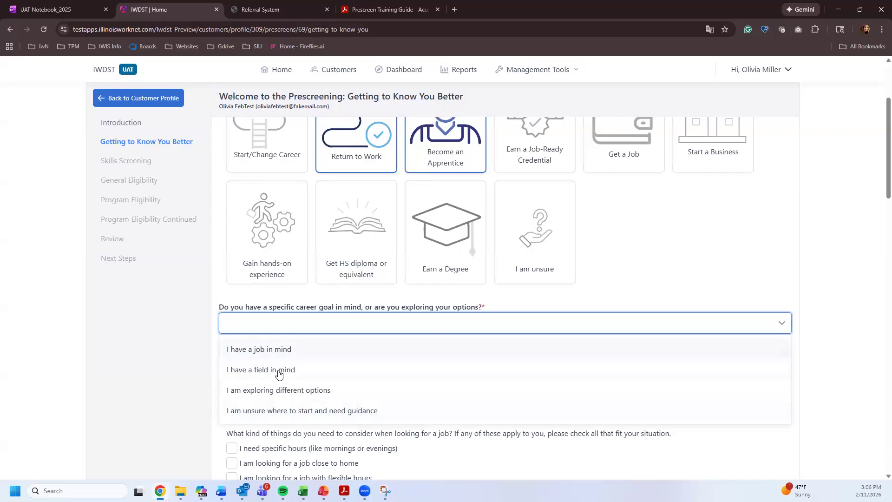
{"action": "left_click", "coordinate": [632, 276]}
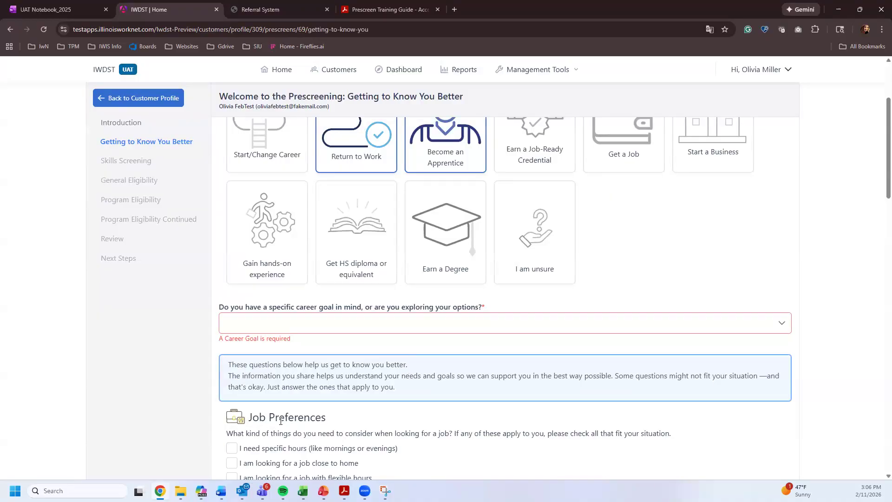
{"action": "left_click", "coordinate": [274, 331]}
{"action": "left_click", "coordinate": [303, 350]}
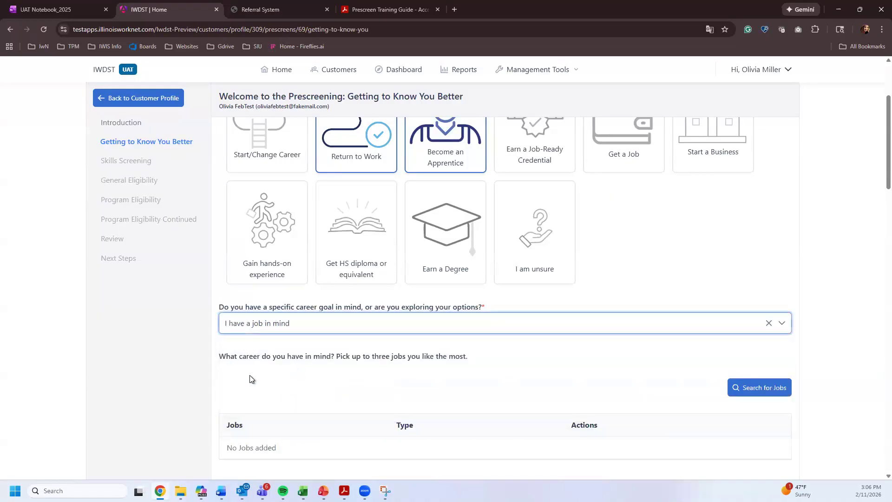
- Search 'nurse' and add Acute Care Nurses and Nurse Anesthetists as job choices
{"action": "left_click_drag", "start_coordinate": [231, 356], "coordinate": [443, 358]}
{"action": "left_click", "coordinate": [780, 384]}
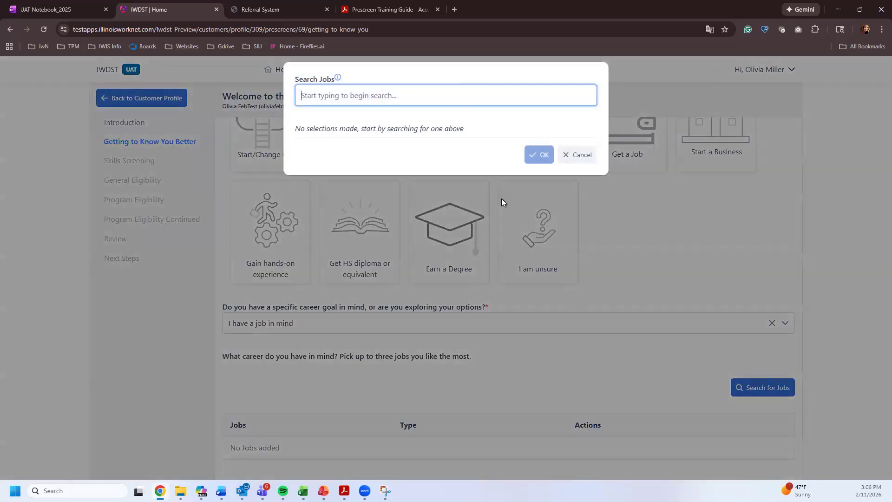
{"action": "type", "text": "nurse"}
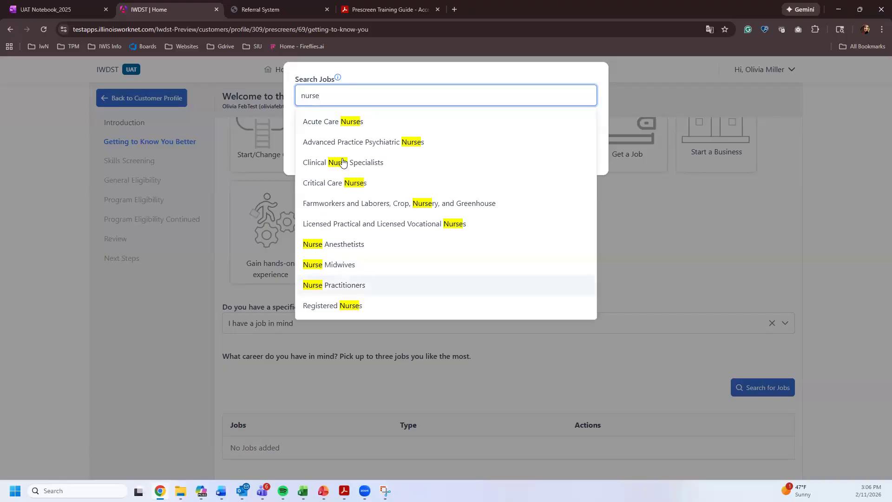
{"action": "left_click", "coordinate": [330, 130]}
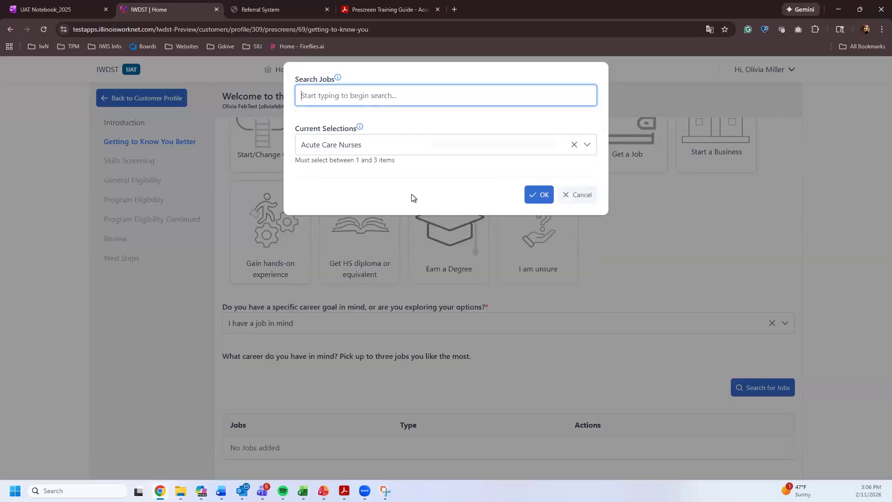
{"action": "type", "text": "nurse"}
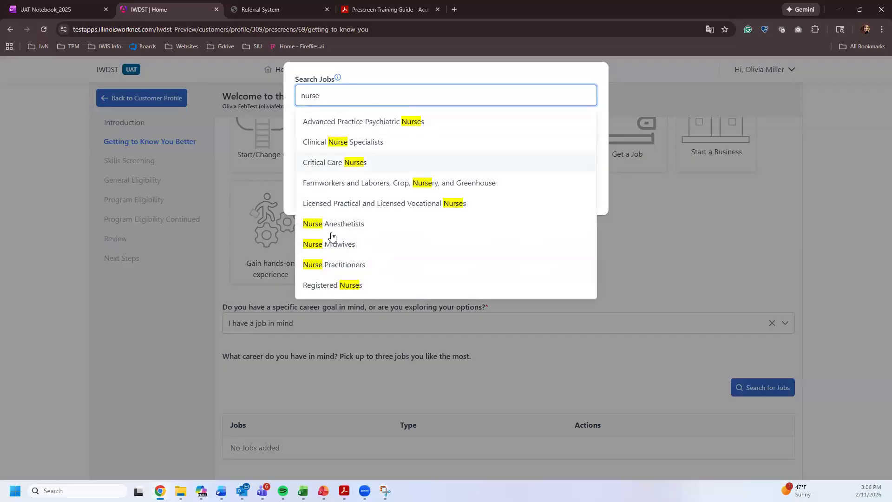
{"action": "left_click", "coordinate": [431, 217]}
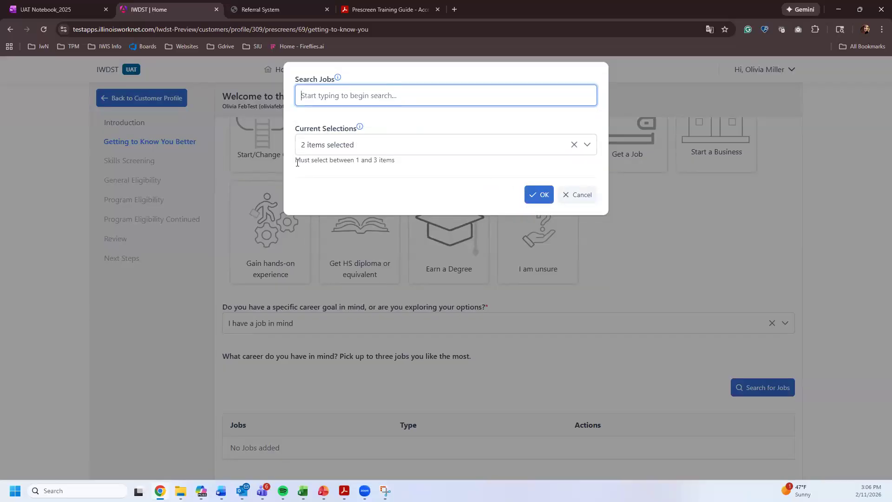
{"action": "left_click_drag", "start_coordinate": [297, 162], "coordinate": [388, 161]}
{"action": "left_click", "coordinate": [540, 194]}
{"action": "scroll", "coordinate": [259, 265], "scroll_direction": "down", "scroll_amount": 3}
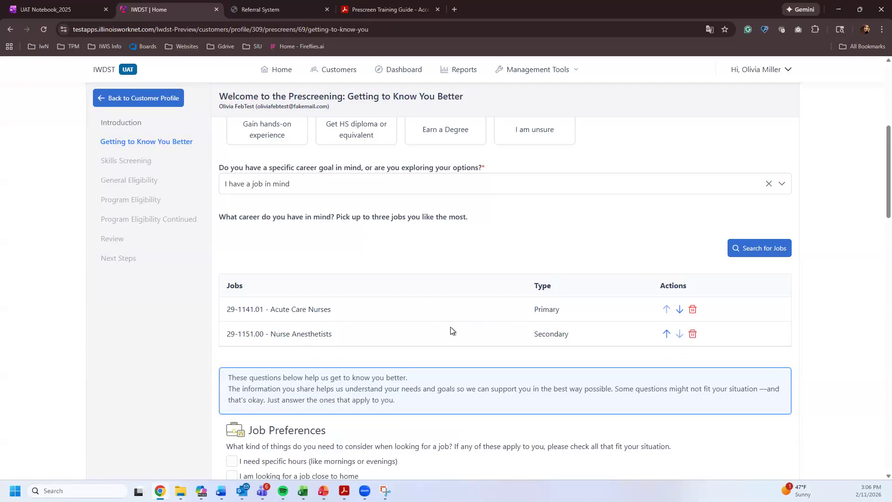
- Indicate wanting a job with flexible hours and just starting out in work experience
{"action": "scroll", "coordinate": [336, 277], "scroll_direction": "down", "scroll_amount": 3}
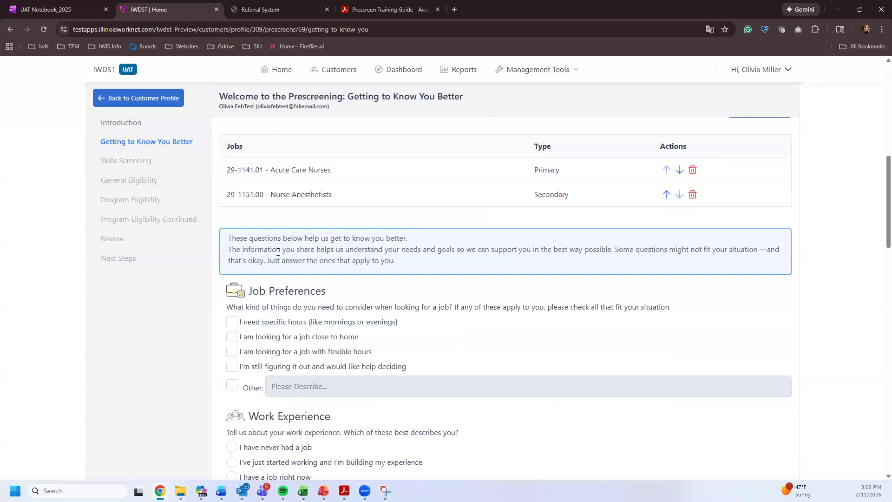
{"action": "scroll", "coordinate": [429, 314], "scroll_direction": "down", "scroll_amount": 2}
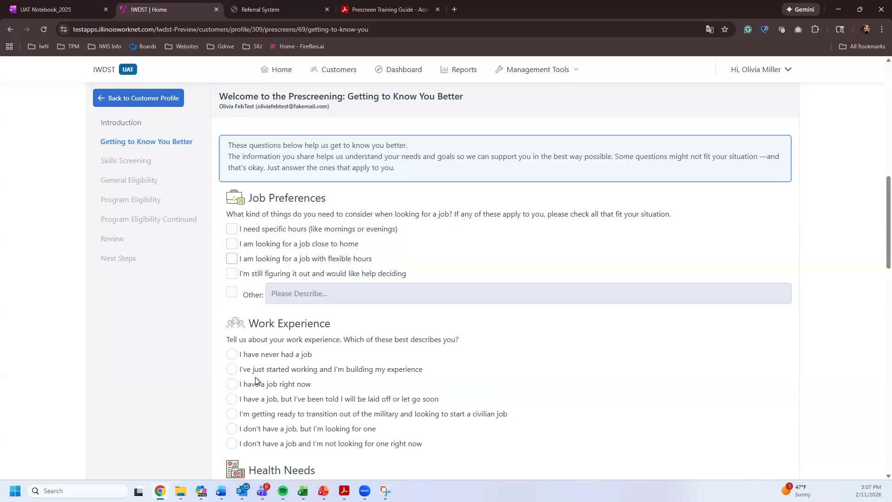
{"action": "left_click", "coordinate": [232, 259]}
{"action": "scroll", "coordinate": [234, 265], "scroll_direction": "down", "scroll_amount": 2}
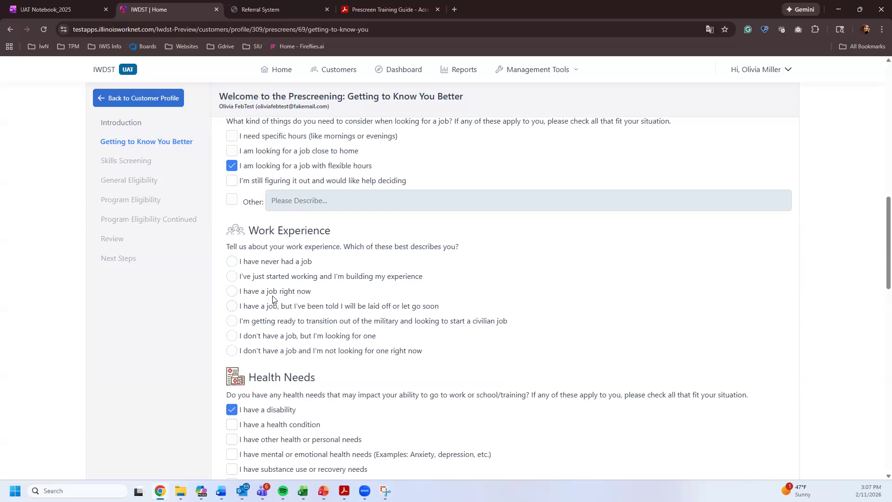
{"action": "left_click", "coordinate": [232, 276]}
{"action": "scroll", "coordinate": [363, 341], "scroll_direction": "down", "scroll_amount": 3}
{"action": "scroll", "coordinate": [347, 292], "scroll_direction": "down", "scroll_amount": 1}
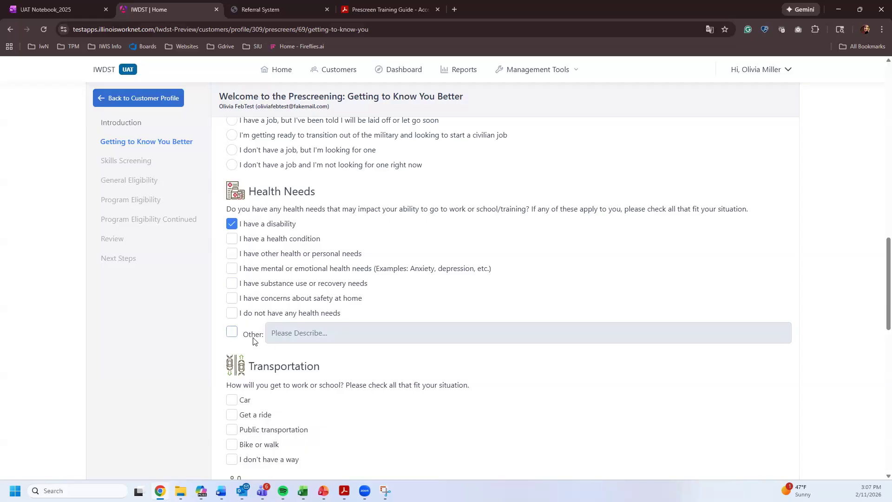
- Choose Car for transportation and check 'I am pregnant or expecting a child'
{"action": "scroll", "coordinate": [253, 328], "scroll_direction": "down", "scroll_amount": 2}
{"action": "scroll", "coordinate": [312, 277], "scroll_direction": "down", "scroll_amount": 1}
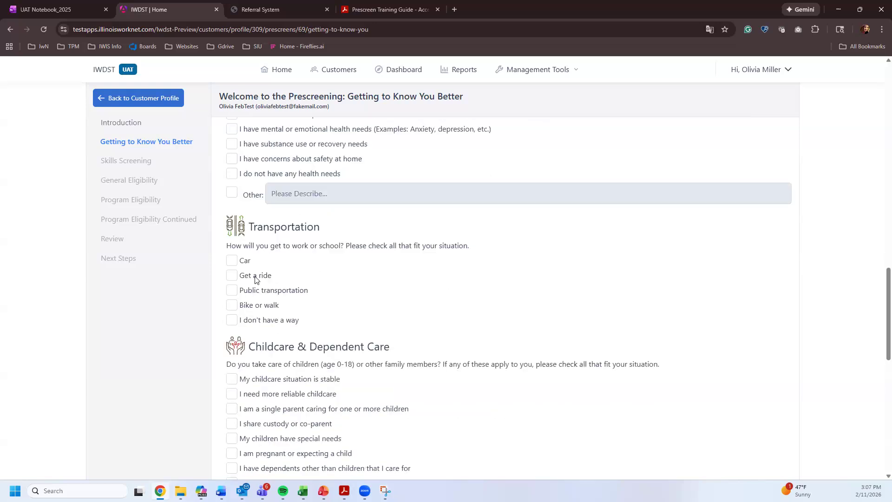
{"action": "left_click", "coordinate": [232, 261]}
{"action": "scroll", "coordinate": [236, 309], "scroll_direction": "down", "scroll_amount": 3}
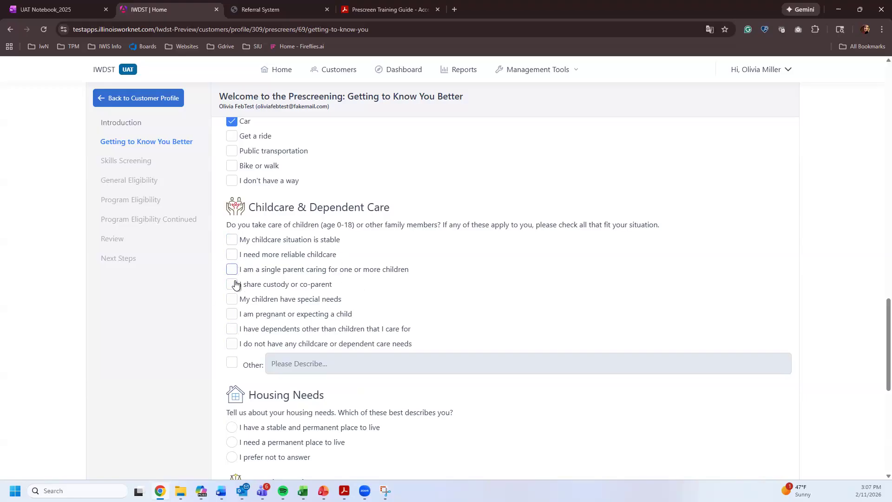
{"action": "left_click", "coordinate": [232, 314]}
{"action": "scroll", "coordinate": [293, 229], "scroll_direction": "down", "scroll_amount": 2}
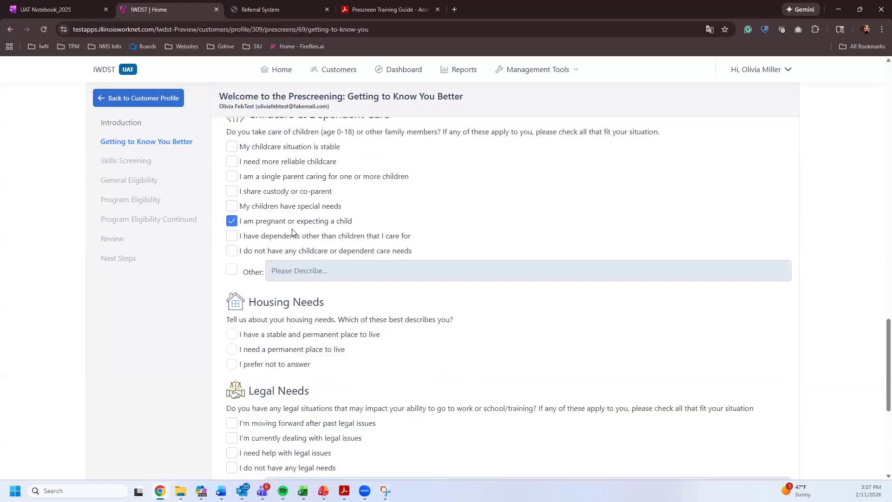
{"action": "scroll", "coordinate": [293, 231], "scroll_direction": "down", "scroll_amount": 1}
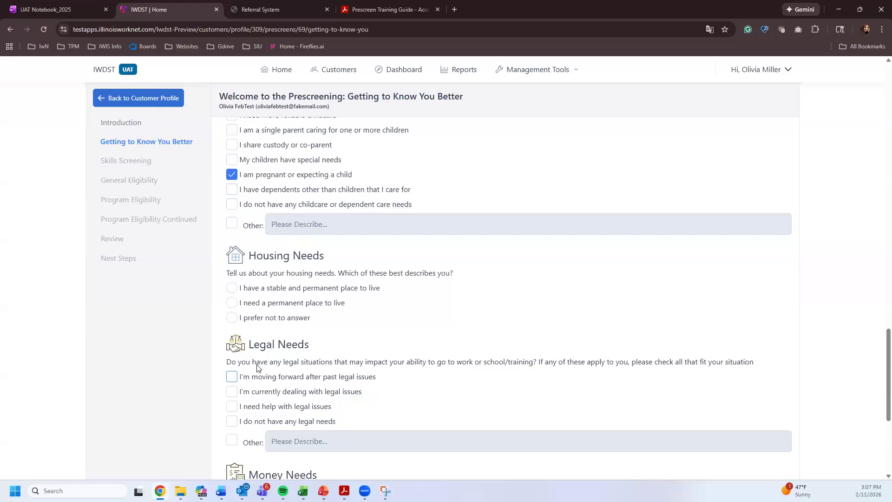
{"action": "scroll", "coordinate": [272, 301], "scroll_direction": "down", "scroll_amount": 1}
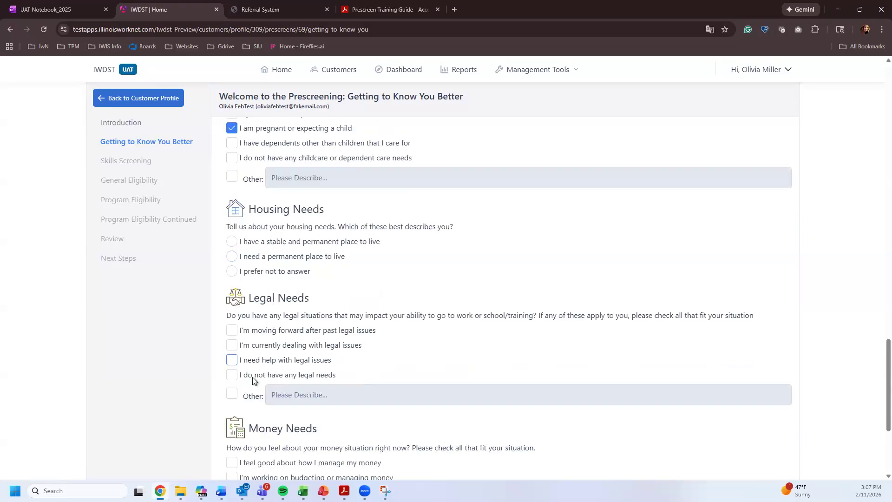
{"action": "scroll", "coordinate": [260, 379], "scroll_direction": "down", "scroll_amount": 2}
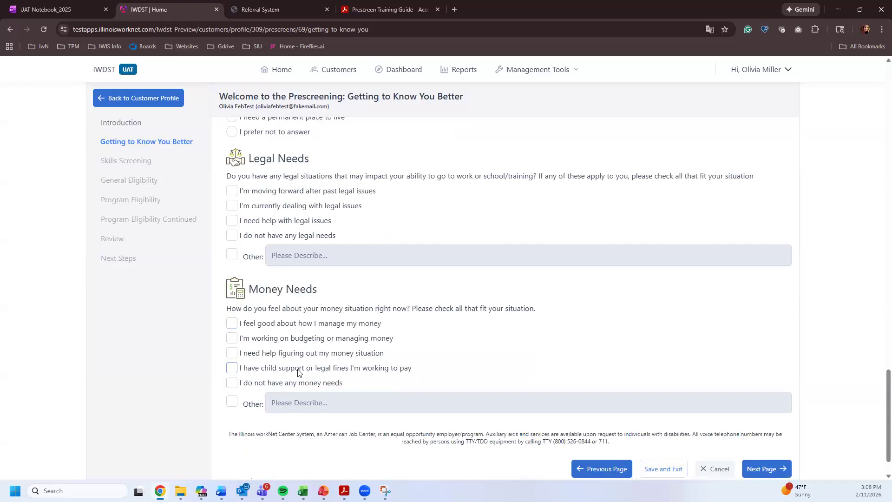
- On Skills Screening, mark English reading, writing and arithmetic as 'I can do this on my own'
{"action": "scroll", "coordinate": [764, 456], "scroll_direction": "down", "scroll_amount": 1}
{"action": "left_click", "coordinate": [767, 427]}
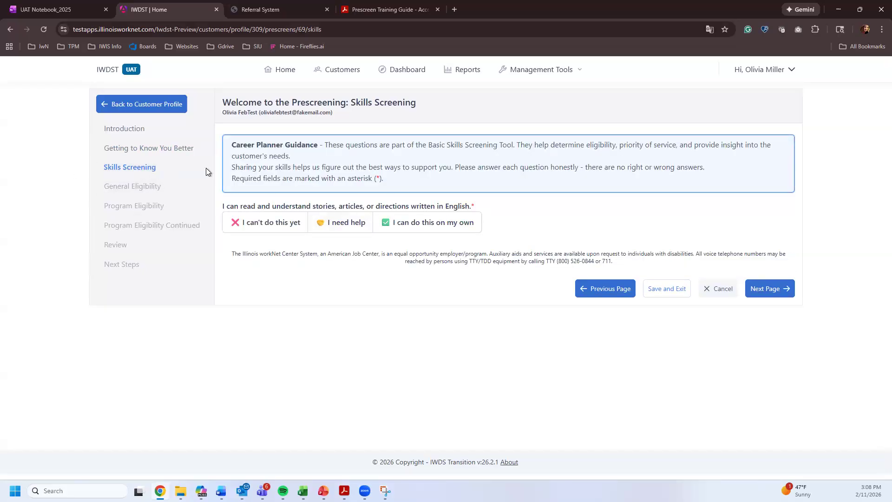
{"action": "left_click", "coordinate": [428, 229]}
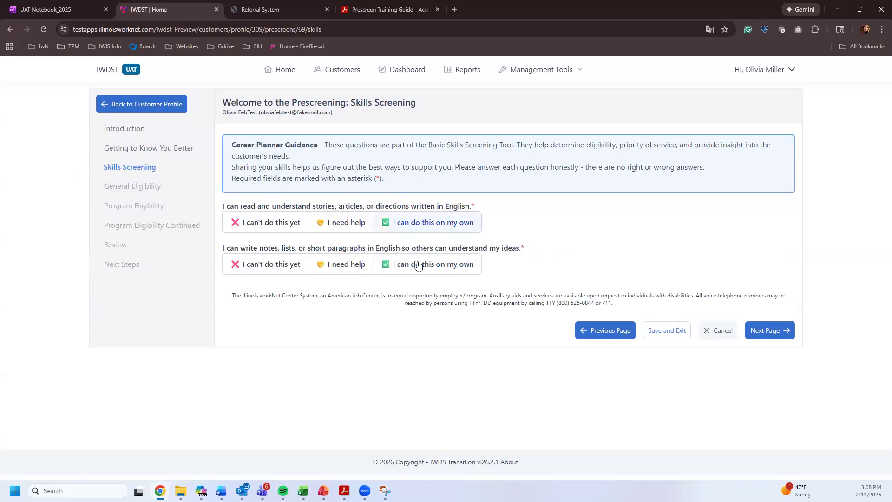
{"action": "left_click", "coordinate": [418, 264]}
{"action": "left_click", "coordinate": [424, 304]}
- Mark speaking English, computer use and following instructions as doable alone, then continue
{"action": "left_click_drag", "start_coordinate": [291, 156], "coordinate": [277, 157]}
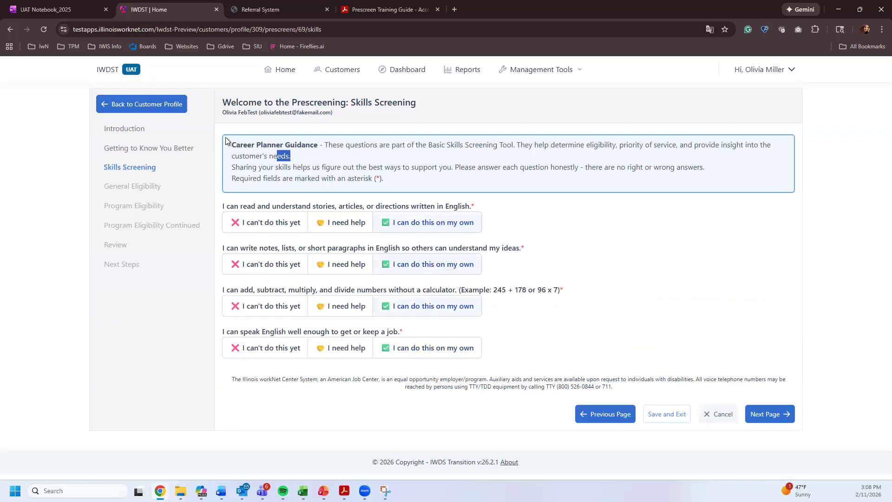
{"action": "left_click_drag", "start_coordinate": [227, 141], "coordinate": [226, 141]}
{"action": "left_click", "coordinate": [441, 348]}
{"action": "left_click", "coordinate": [426, 392]}
{"action": "left_click", "coordinate": [426, 434]}
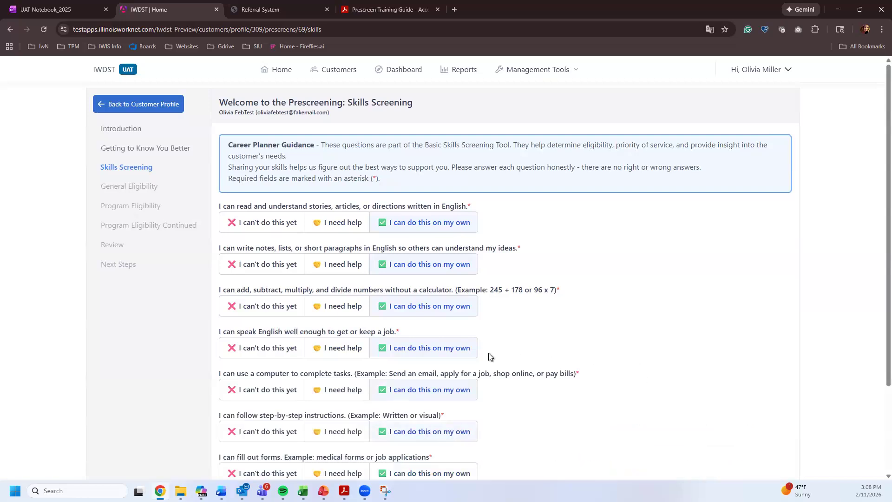
{"action": "scroll", "coordinate": [489, 357], "scroll_direction": "down", "scroll_amount": 3}
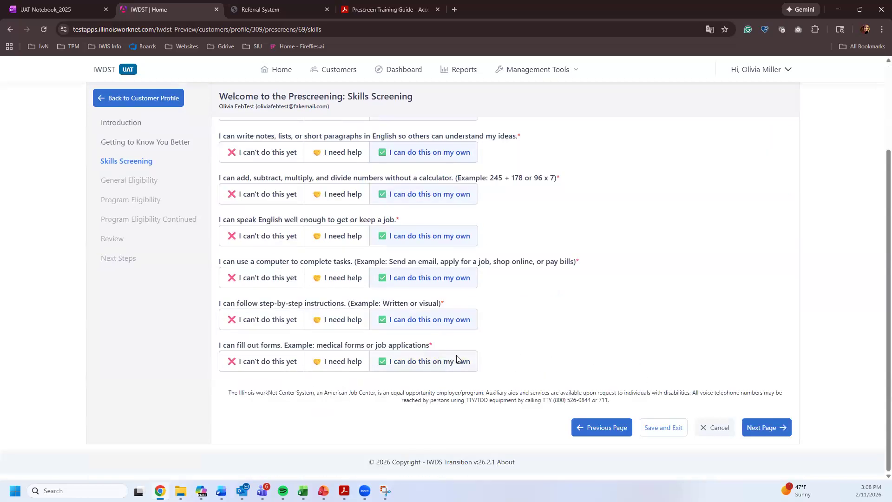
{"action": "left_click", "coordinate": [772, 433]}
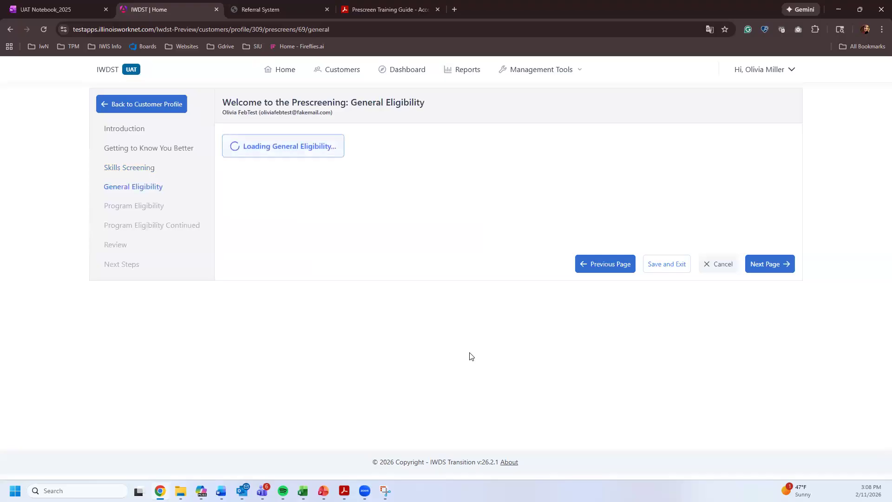
- Answer General Eligibility as Female, not a US citizen, legally able to work, and save
{"action": "left_click", "coordinate": [234, 287]}
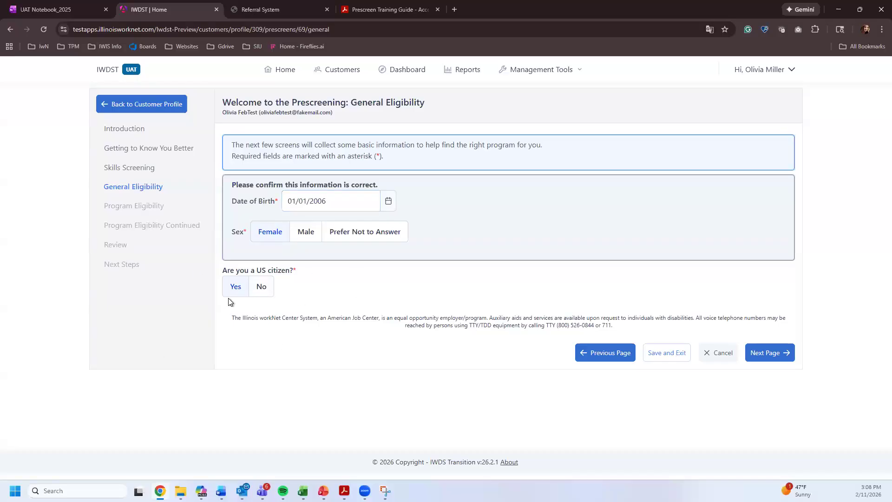
{"action": "left_click", "coordinate": [261, 287]}
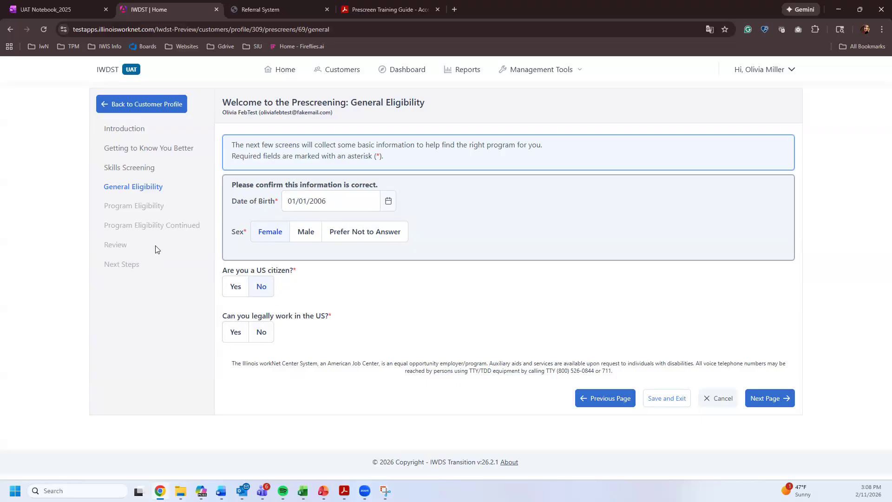
{"action": "left_click", "coordinate": [260, 335]}
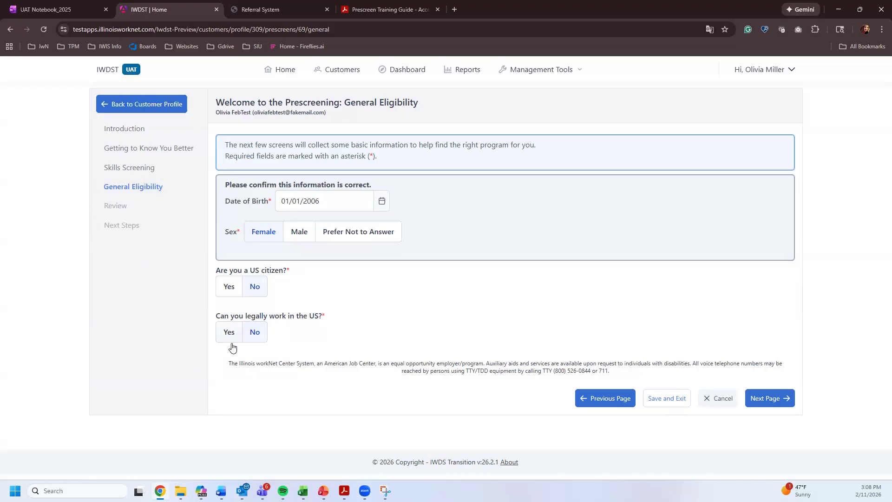
{"action": "left_click", "coordinate": [229, 328]}
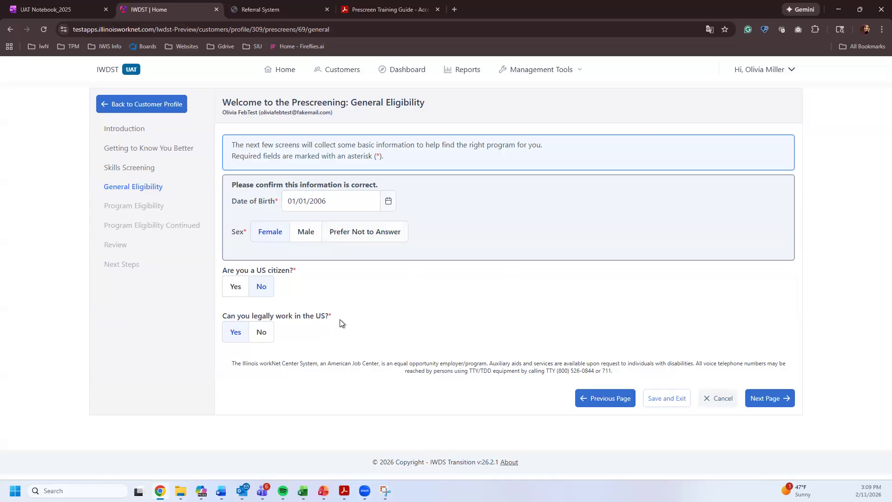
{"action": "left_click", "coordinate": [307, 238]}
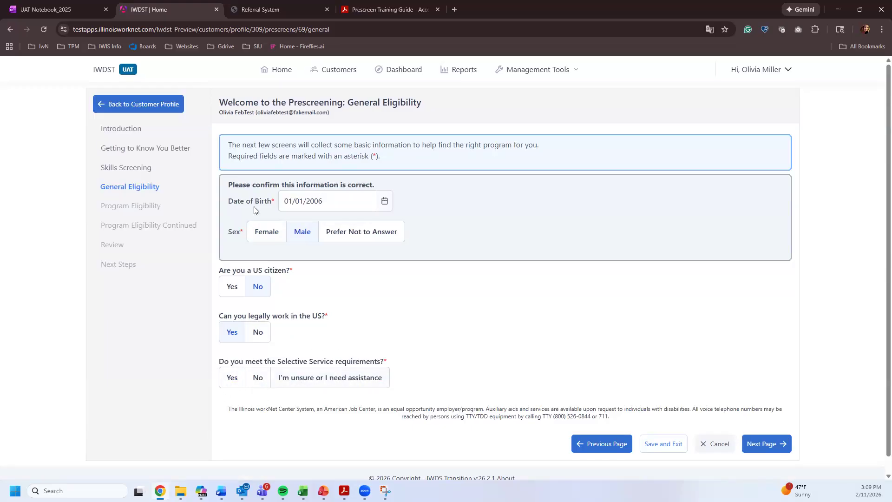
{"action": "left_click", "coordinate": [267, 235]}
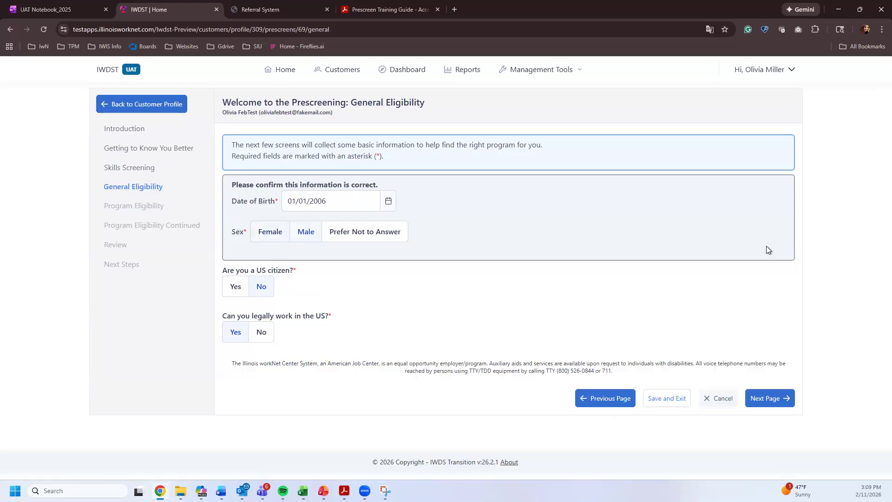
{"action": "left_click", "coordinate": [772, 398]}
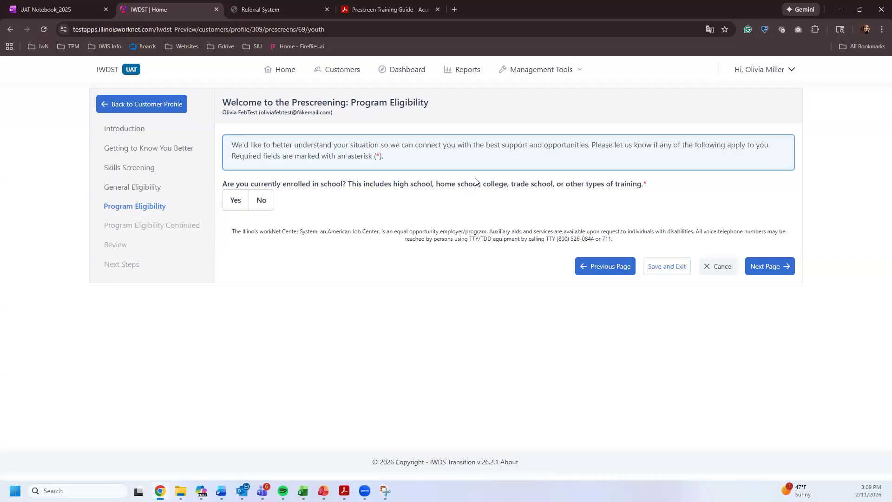
- Answer Yes to school enrollment, check the SSI box, and continue to Review
{"action": "left_click", "coordinate": [239, 205]}
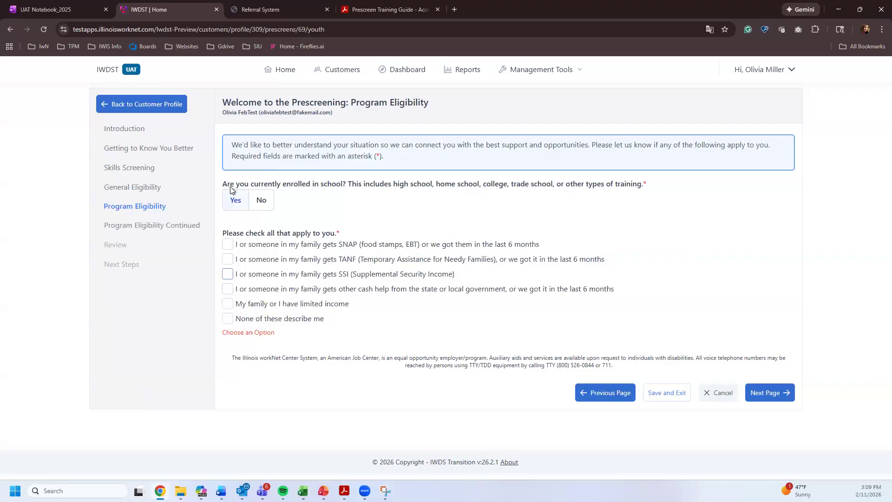
{"action": "left_click", "coordinate": [263, 203]}
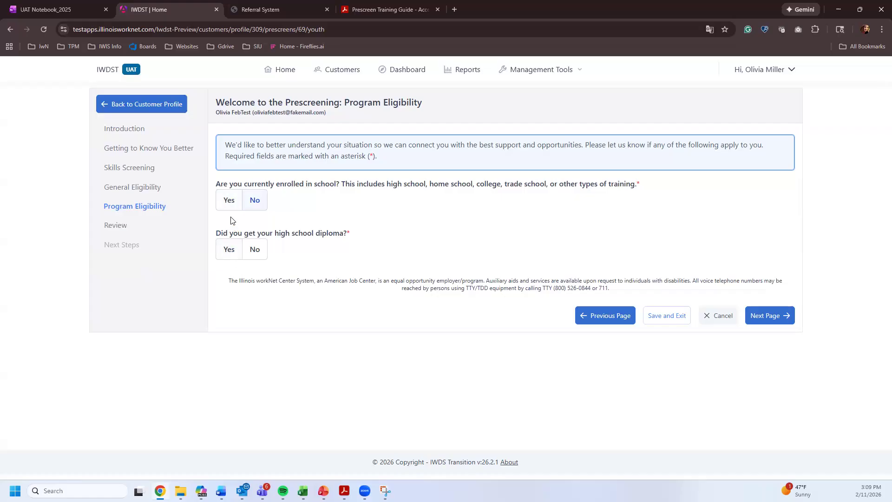
{"action": "left_click", "coordinate": [227, 201]}
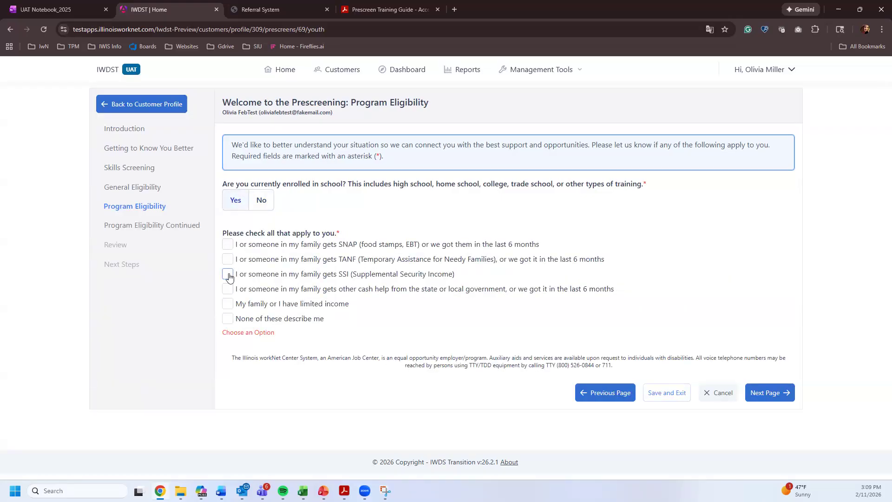
{"action": "left_click", "coordinate": [228, 273]}
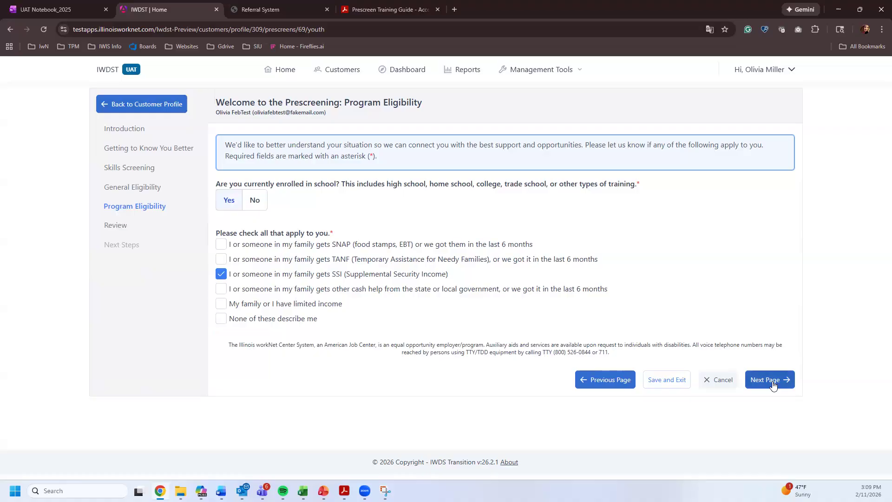
{"action": "left_click", "coordinate": [773, 383]}
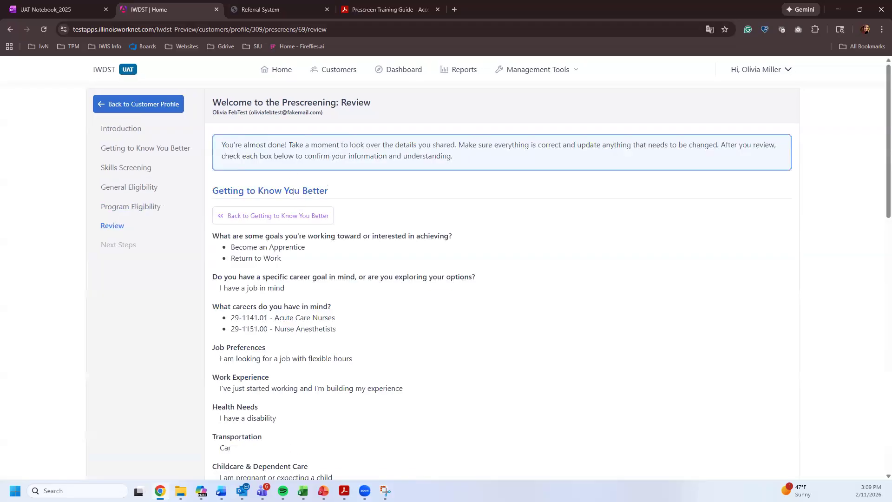
- Tick both review confirmation boxes and submit the review to reach Next Steps
{"action": "scroll", "coordinate": [293, 191], "scroll_direction": "down", "scroll_amount": 20}
{"action": "left_click", "coordinate": [218, 340]}
{"action": "left_click", "coordinate": [218, 366]}
{"action": "left_click", "coordinate": [765, 427]}
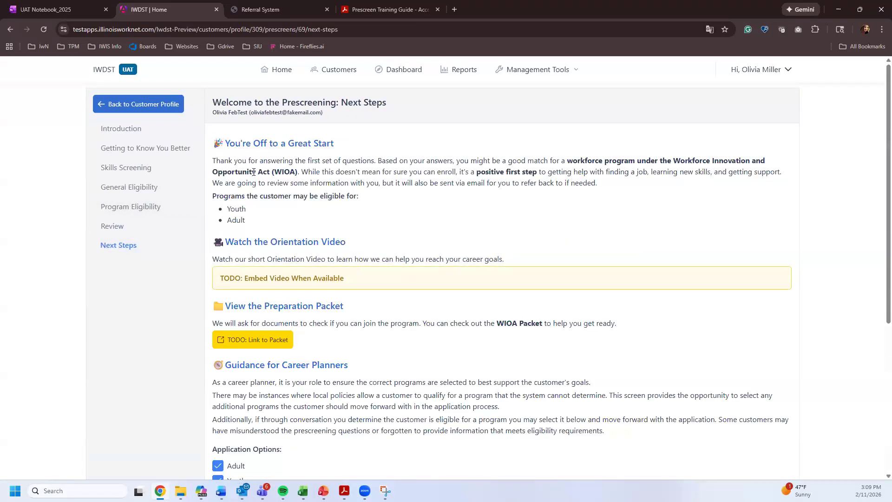
- Add Dislocated Worker to the selected programs and start the application now
{"action": "scroll", "coordinate": [254, 172], "scroll_direction": "down", "scroll_amount": 2}
{"action": "scroll", "coordinate": [271, 299], "scroll_direction": "down", "scroll_amount": 3}
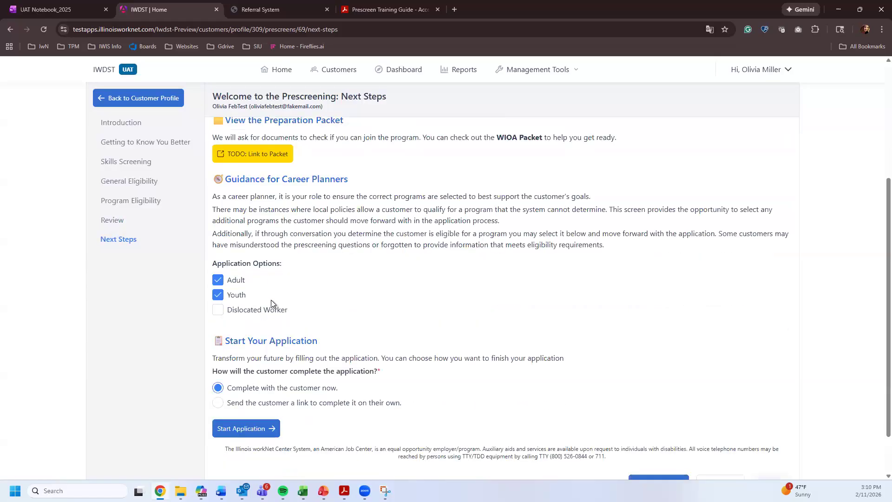
{"action": "left_click", "coordinate": [218, 263]}
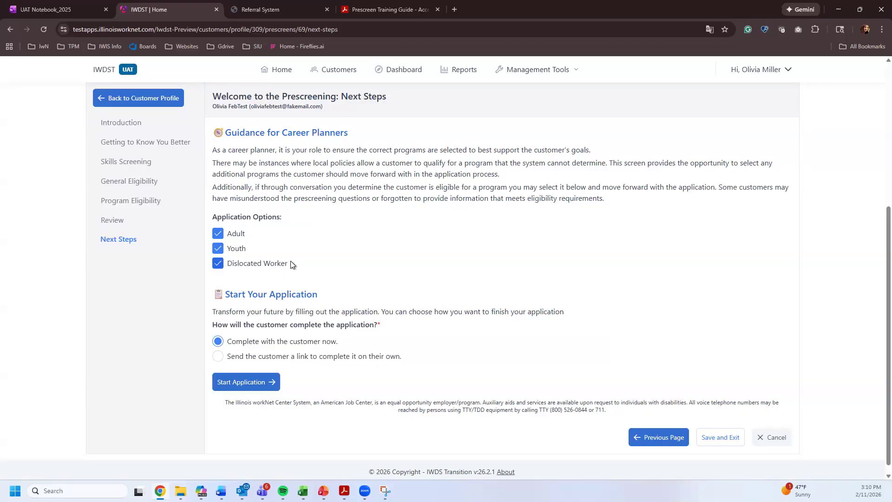
{"action": "left_click_drag", "start_coordinate": [289, 263], "coordinate": [226, 264]}
{"action": "left_click", "coordinate": [269, 263]}
{"action": "left_click", "coordinate": [215, 265]}
{"action": "left_click", "coordinate": [237, 381]}
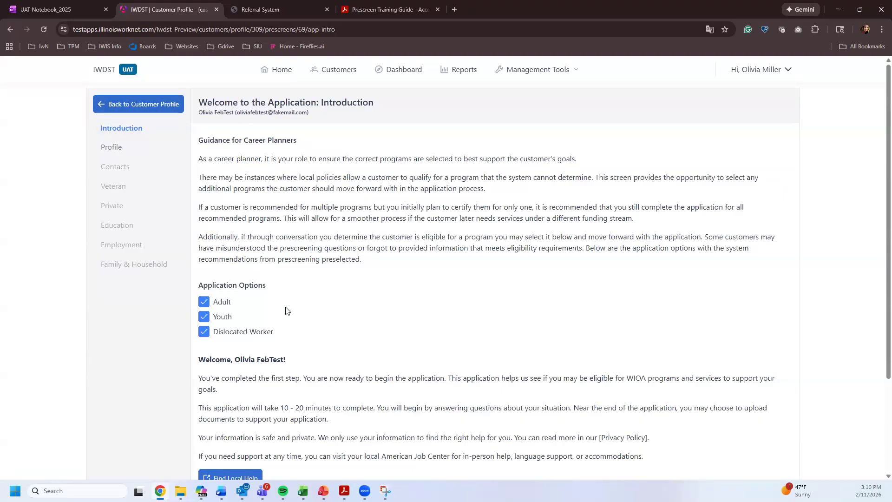
- Move from the Application Introduction page on to the Profile step
{"action": "left_click_drag", "start_coordinate": [213, 284], "coordinate": [274, 333]}
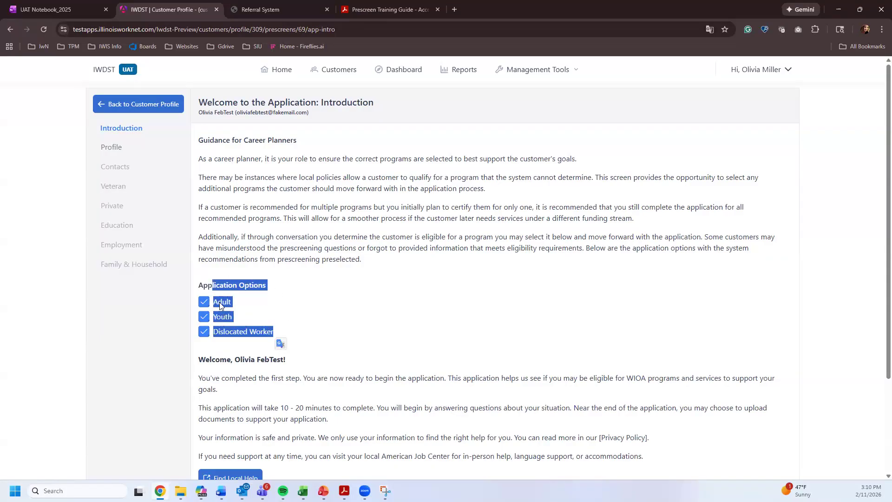
{"action": "left_click", "coordinate": [233, 282]}
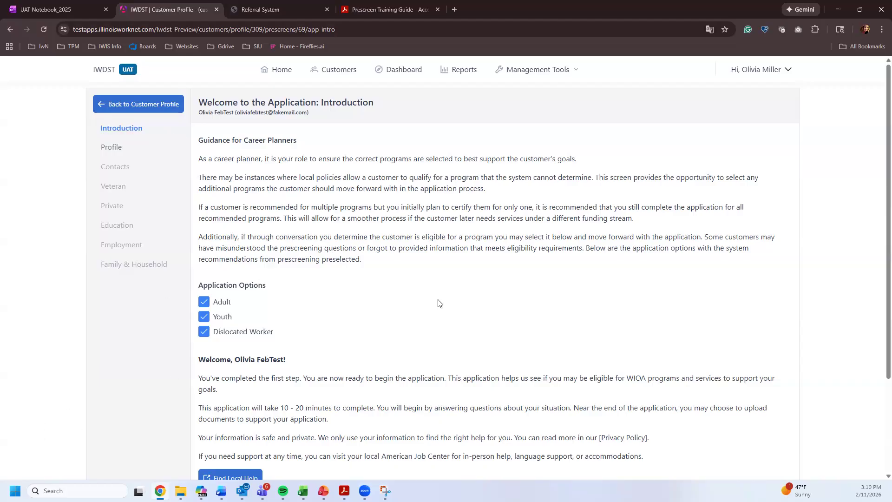
{"action": "scroll", "coordinate": [360, 251], "scroll_direction": "down", "scroll_amount": 3}
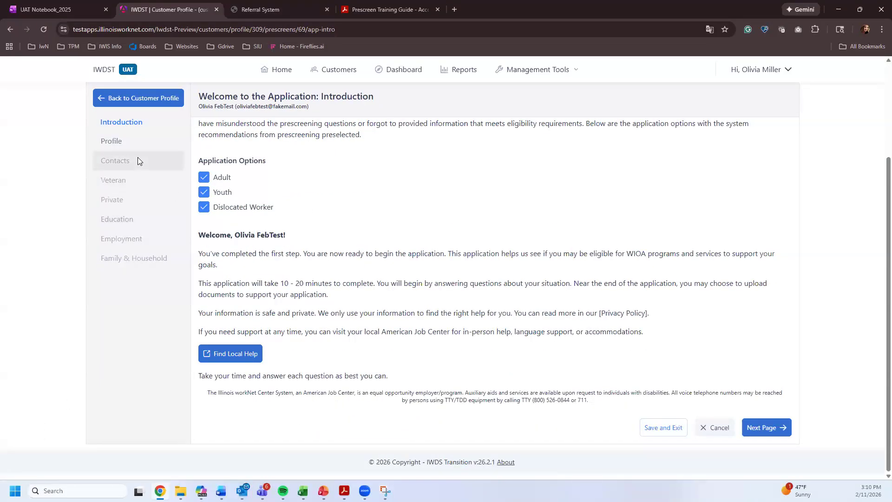
{"action": "left_click", "coordinate": [781, 428]}
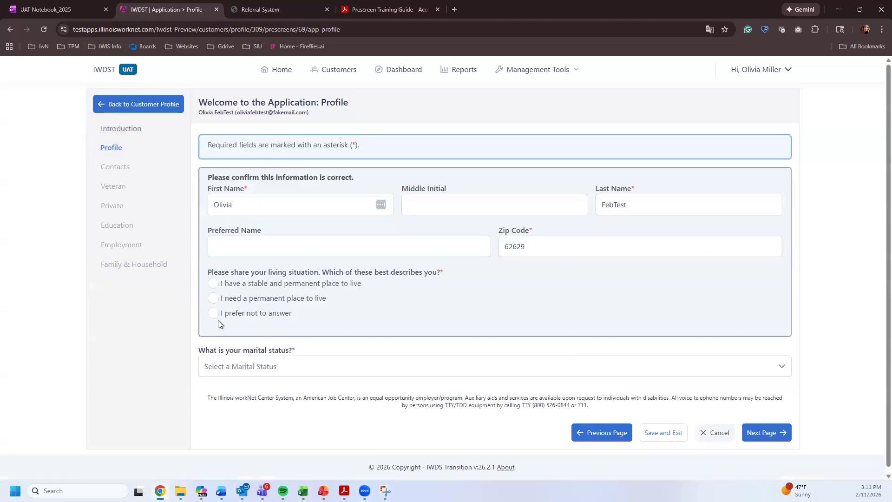
- Set living situation to 'I prefer not to answer' and marital status to Married
{"action": "left_click", "coordinate": [262, 203]}
{"action": "left_click", "coordinate": [637, 202]}
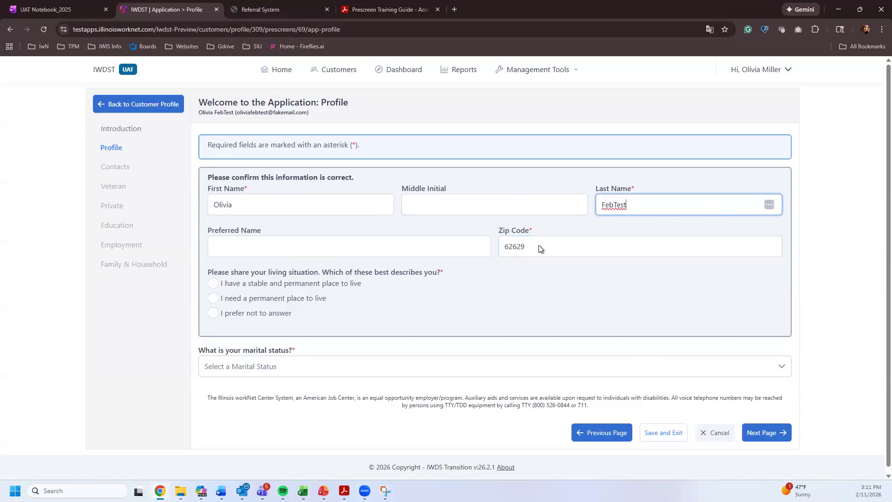
{"action": "left_click", "coordinate": [228, 314]}
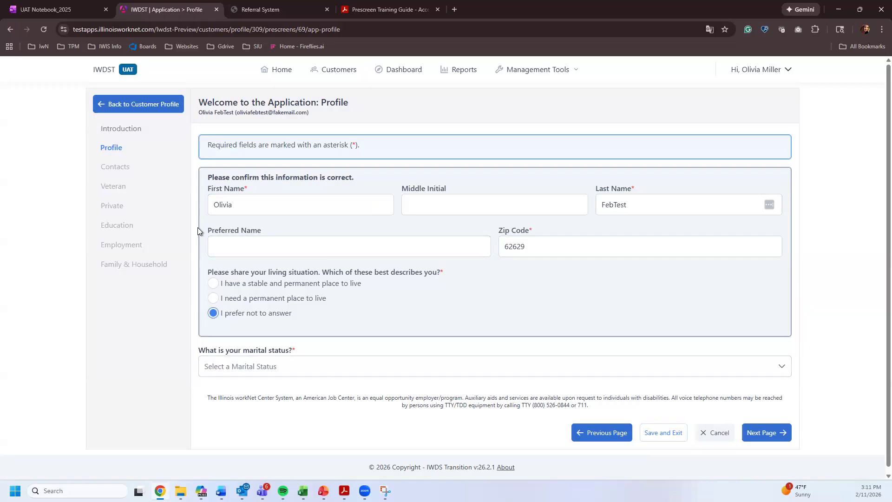
{"action": "left_click", "coordinate": [240, 366]}
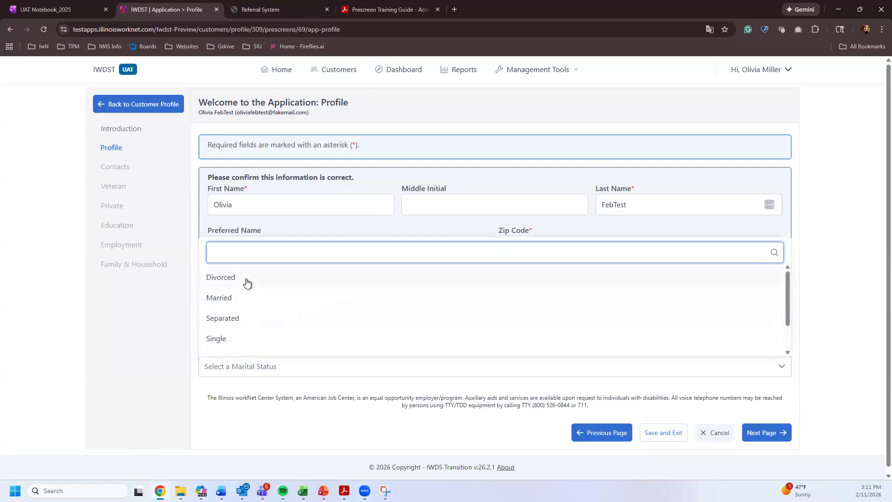
{"action": "scroll", "coordinate": [239, 321], "scroll_direction": "down", "scroll_amount": 1}
{"action": "scroll", "coordinate": [239, 302], "scroll_direction": "up", "scroll_amount": 1}
{"action": "left_click", "coordinate": [227, 298]}
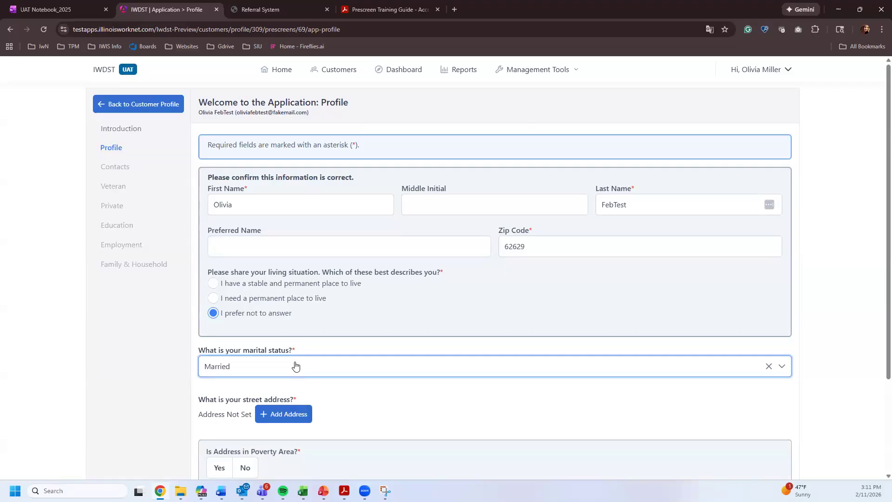
{"action": "scroll", "coordinate": [298, 343], "scroll_direction": "down", "scroll_amount": 2}
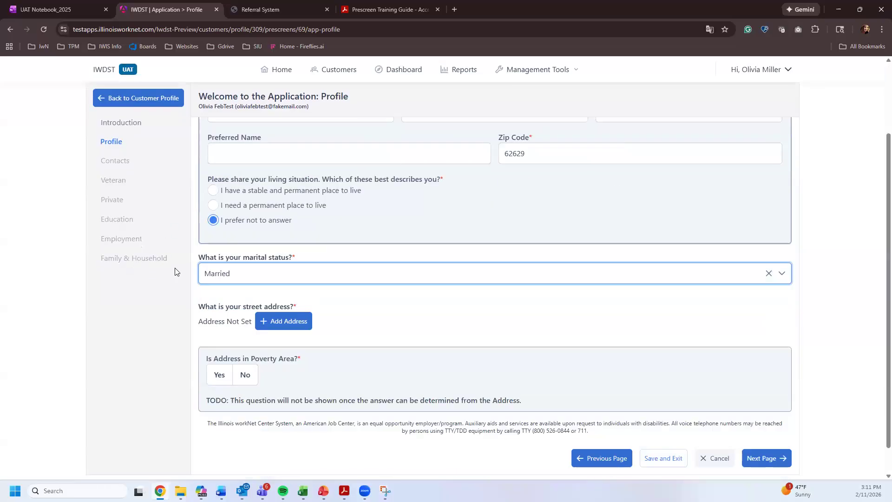
{"action": "left_click", "coordinate": [229, 275]}
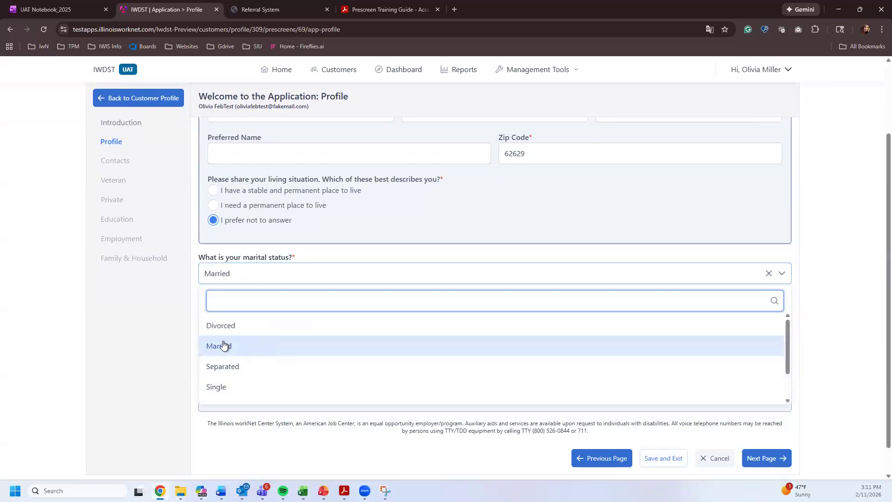
{"action": "scroll", "coordinate": [239, 357], "scroll_direction": "down", "scroll_amount": 1}
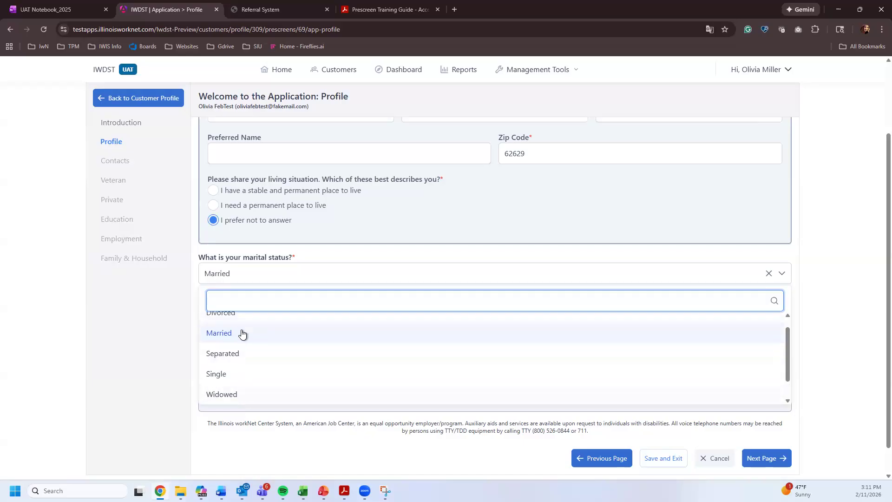
{"action": "left_click", "coordinate": [243, 334]}
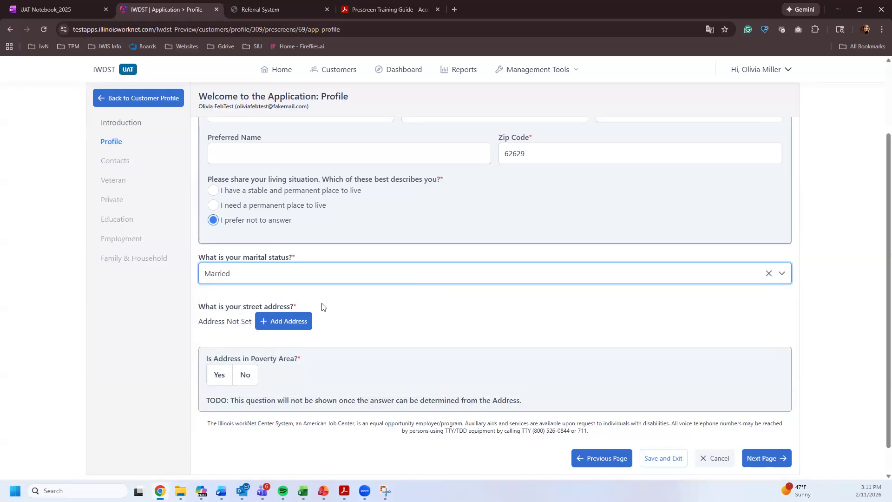
- Add the address 4 test lane, Springfield, IL and accept the recommended corrected version
{"action": "left_click", "coordinate": [280, 325]}
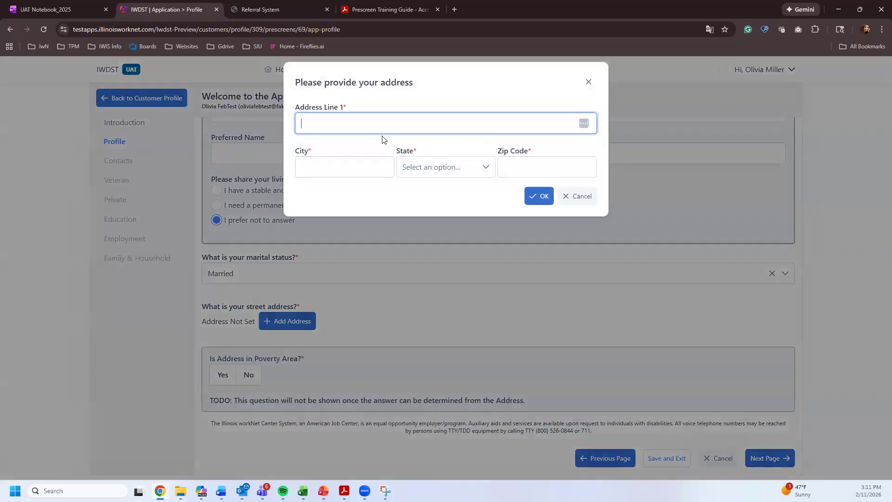
{"action": "type", "text": "4"}
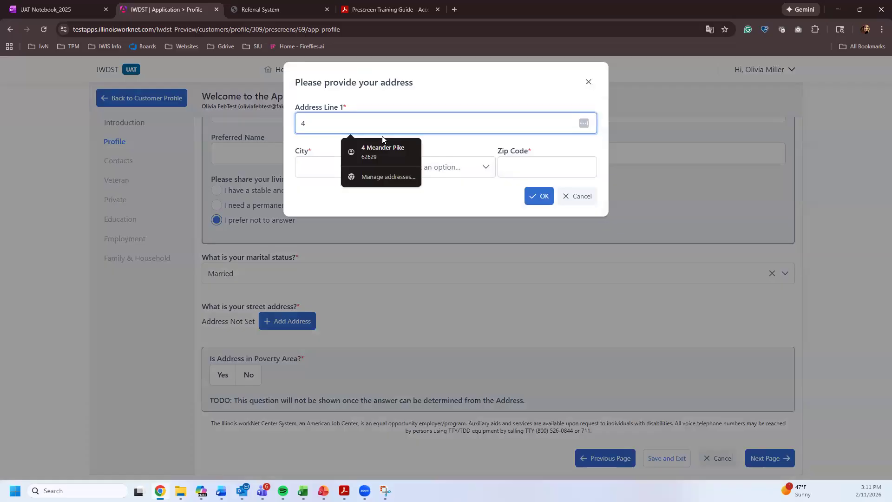
{"action": "type", "text": " test lane"}
{"action": "key", "text": "Tab"}
{"action": "type", "text": "Springfield"}
{"action": "key", "text": "Tab"}
{"action": "type", "text": "il"}
{"action": "key", "text": "Return"}
{"action": "key", "text": "Tab"}
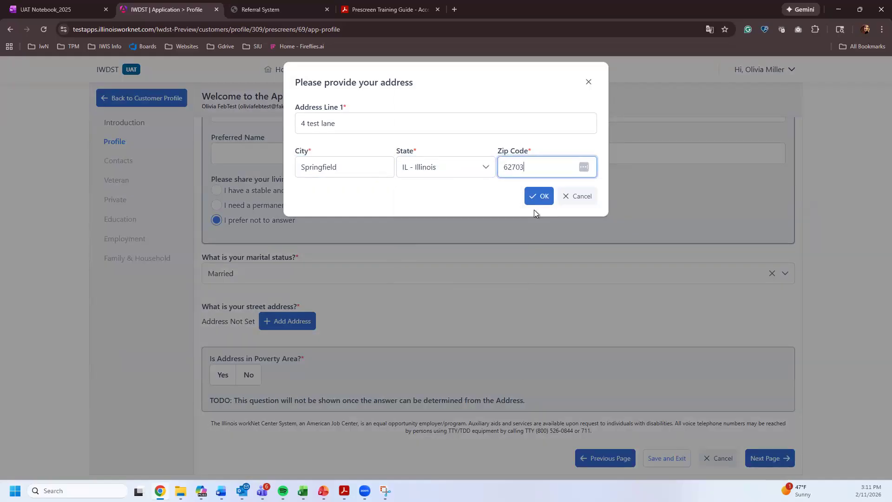
{"action": "left_click", "coordinate": [538, 196]}
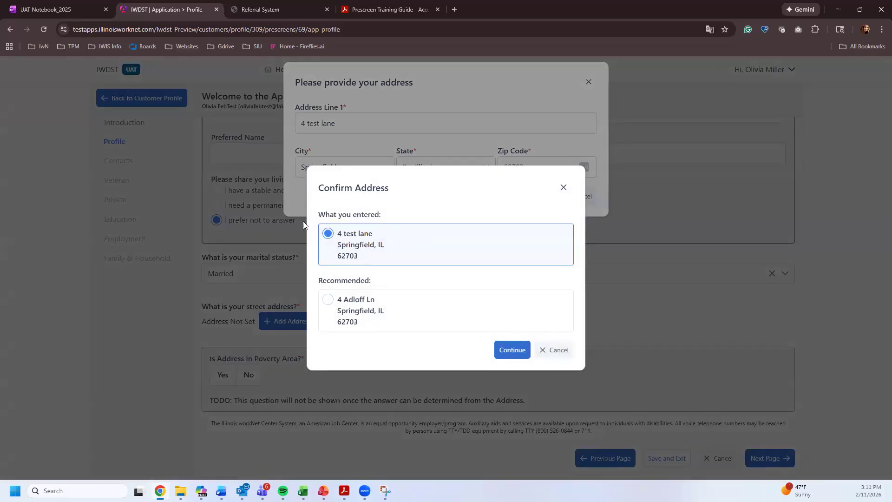
{"action": "left_click", "coordinate": [329, 303]}
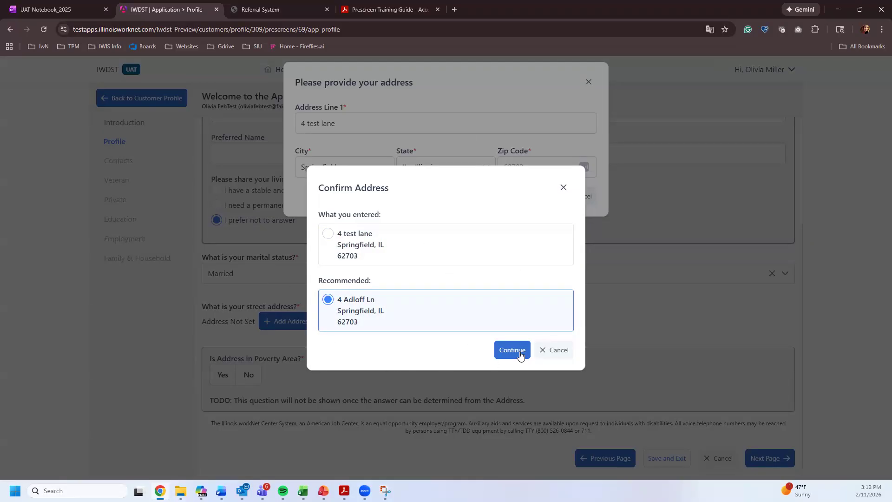
{"action": "left_click", "coordinate": [504, 354]}
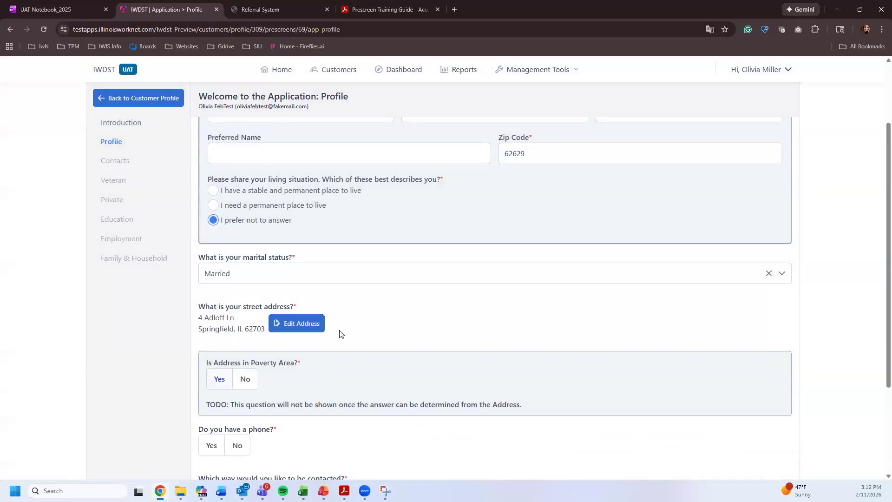
- Answer No to 'Is Address in Poverty Area?' below the saved address
{"action": "scroll", "coordinate": [318, 269], "scroll_direction": "down", "scroll_amount": 2}
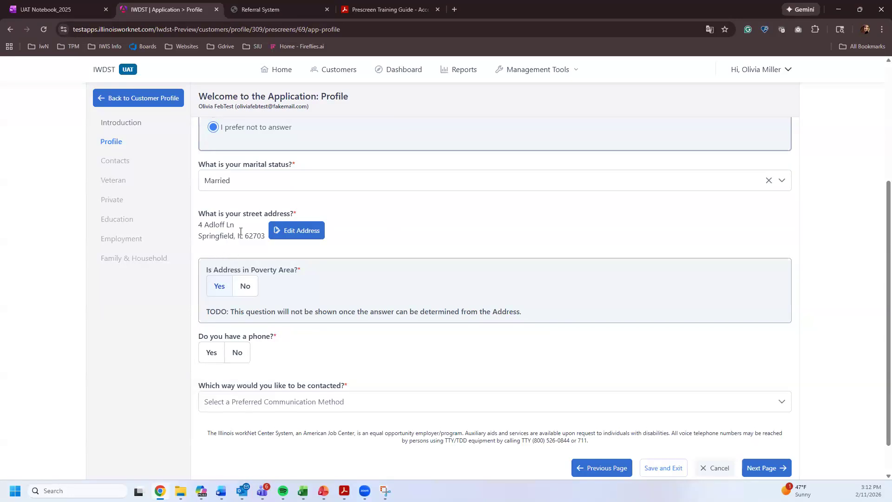
{"action": "left_click_drag", "start_coordinate": [214, 225], "coordinate": [223, 227]}
{"action": "left_click_drag", "start_coordinate": [208, 270], "coordinate": [292, 274]}
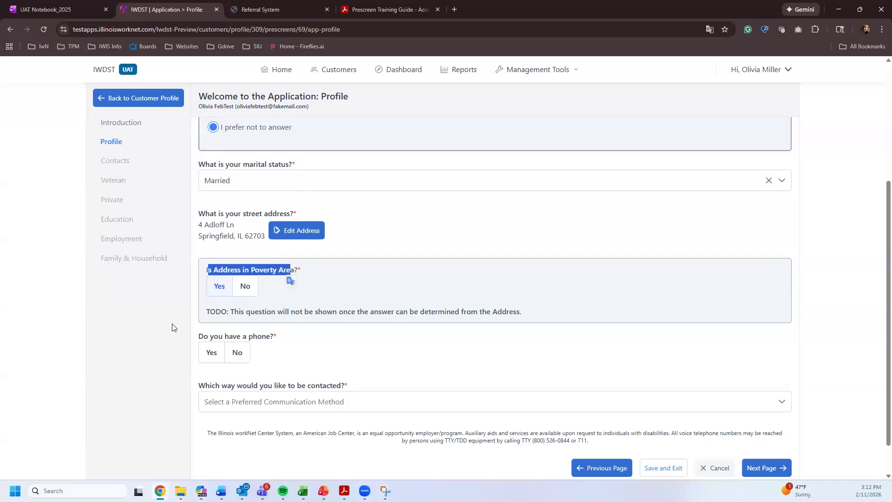
{"action": "left_click_drag", "start_coordinate": [210, 311], "coordinate": [542, 312]}
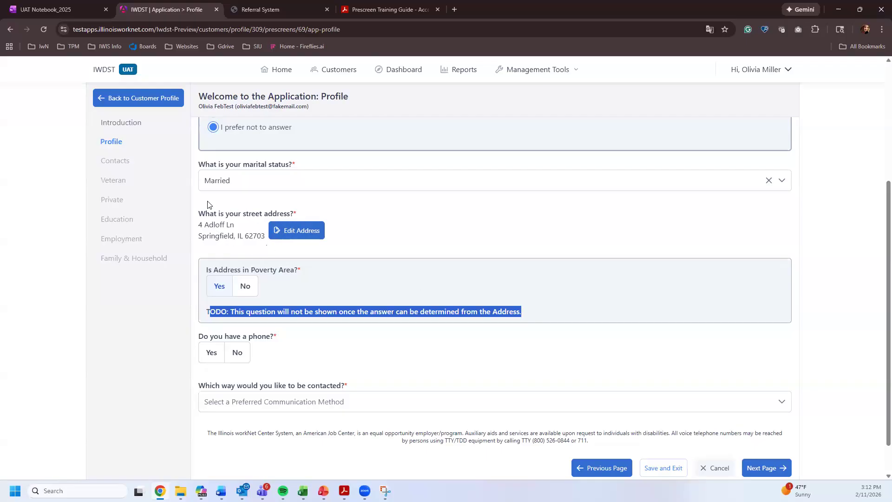
{"action": "left_click", "coordinate": [247, 288]}
{"action": "left_click", "coordinate": [169, 288]}
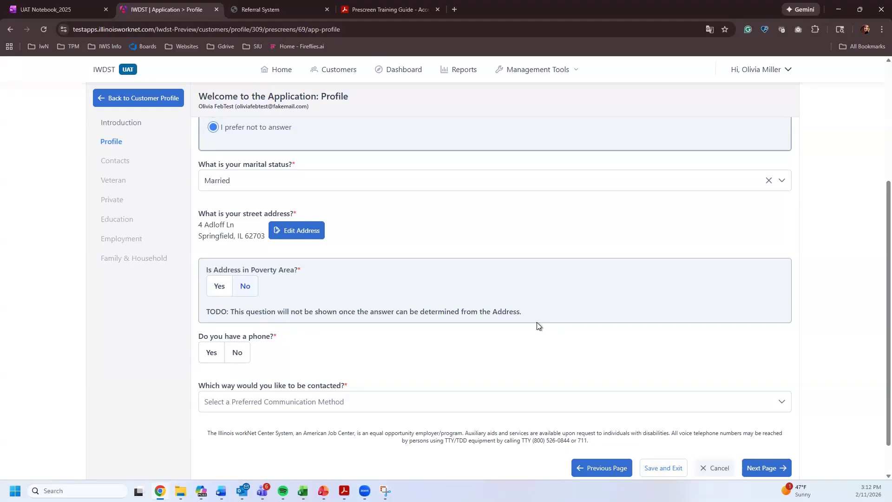
{"action": "left_click", "coordinate": [219, 292]}
{"action": "left_click_drag", "start_coordinate": [250, 312], "coordinate": [409, 313]}
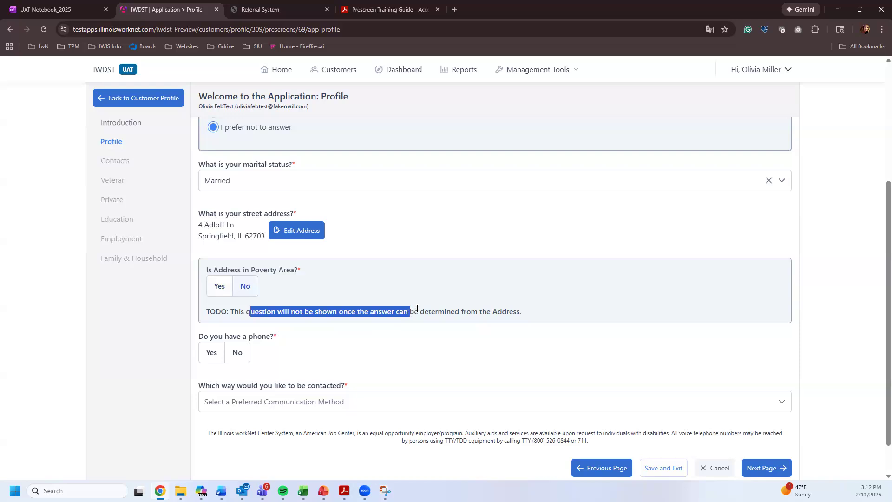
{"action": "left_click", "coordinate": [519, 314]}
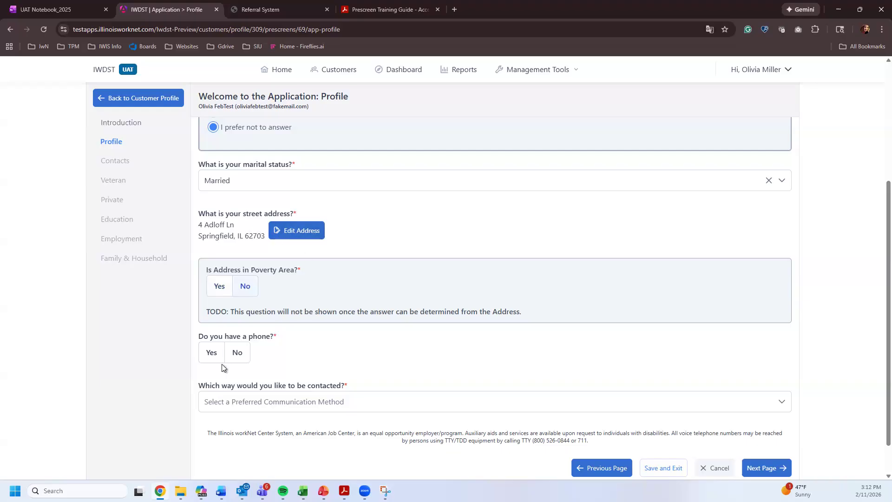
- Answer Yes to having a phone and check the prefilled phone number
{"action": "left_click", "coordinate": [211, 356]}
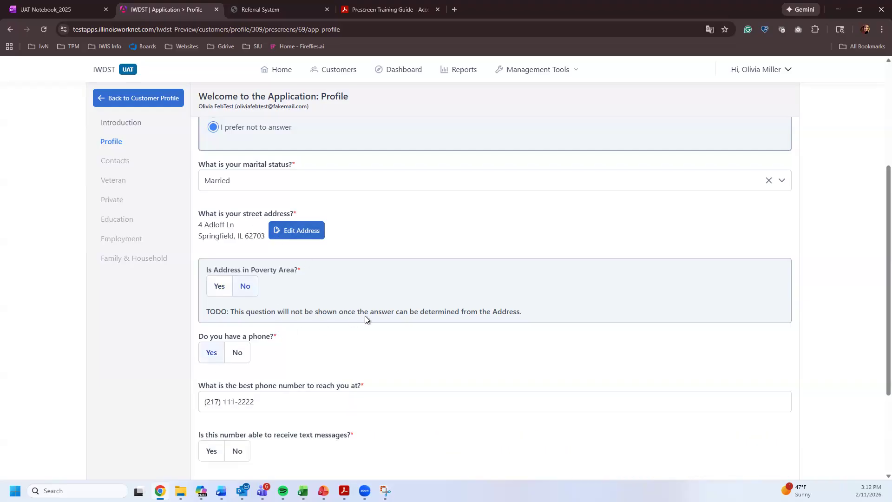
{"action": "scroll", "coordinate": [365, 316], "scroll_direction": "down", "scroll_amount": 1}
{"action": "left_click", "coordinate": [225, 303]}
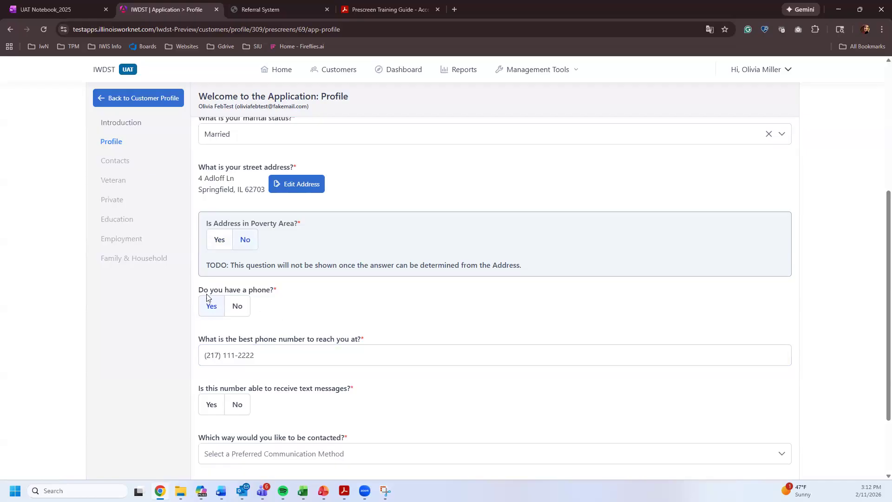
{"action": "triple_click", "coordinate": [237, 355]}
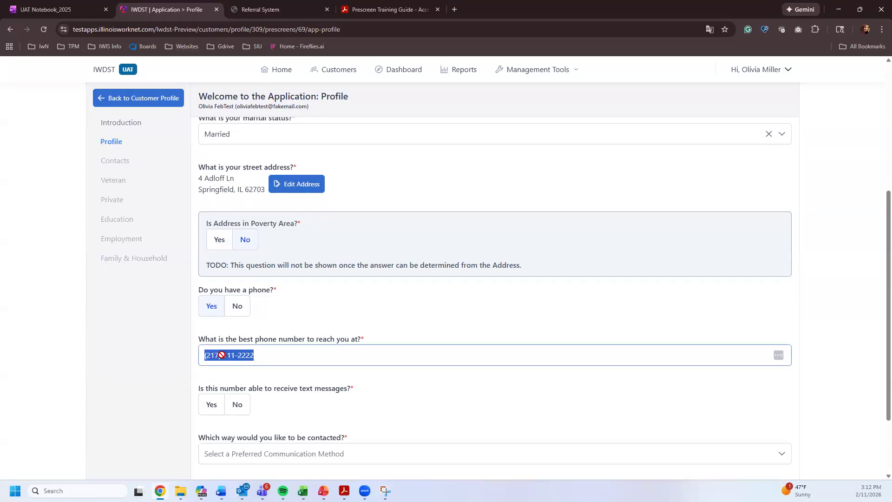
{"action": "left_click", "coordinate": [303, 356]}
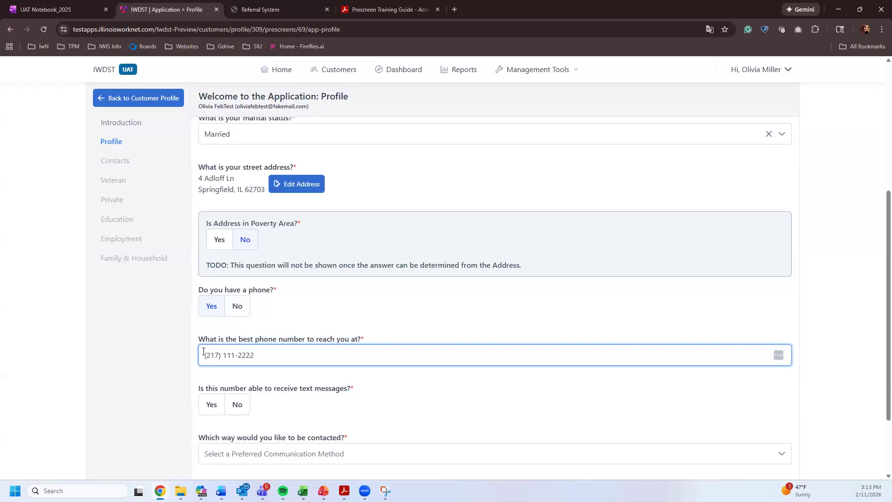
- Answer Yes to text messages, choose Email as preferred contact method, and save Profile
{"action": "scroll", "coordinate": [272, 340], "scroll_direction": "down", "scroll_amount": 2}
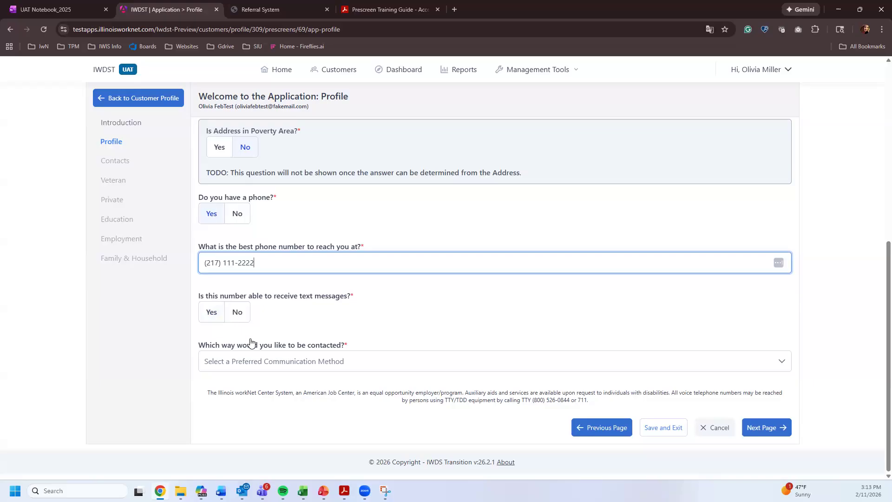
{"action": "left_click", "coordinate": [236, 313]}
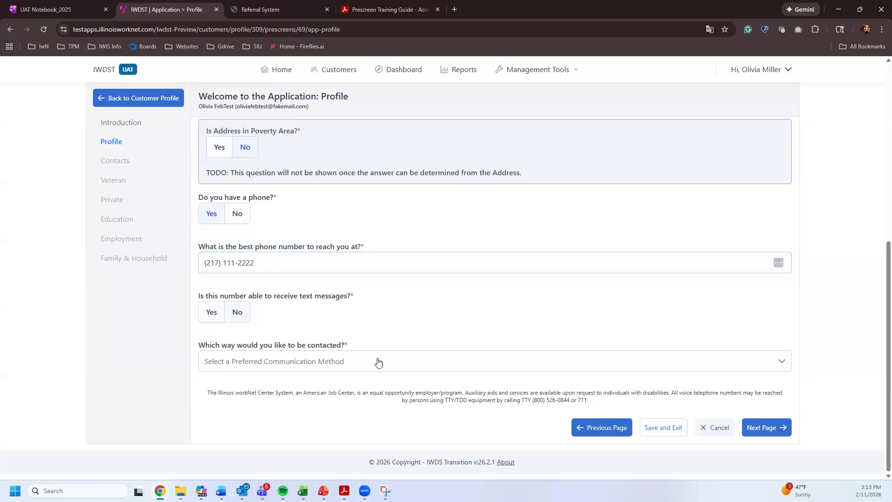
{"action": "left_click", "coordinate": [233, 359]}
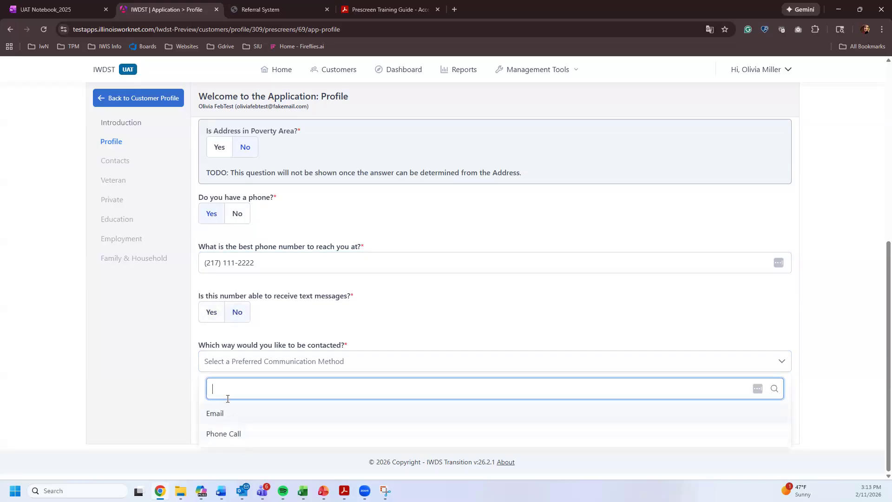
{"action": "left_click", "coordinate": [212, 312]}
{"action": "left_click", "coordinate": [237, 361]}
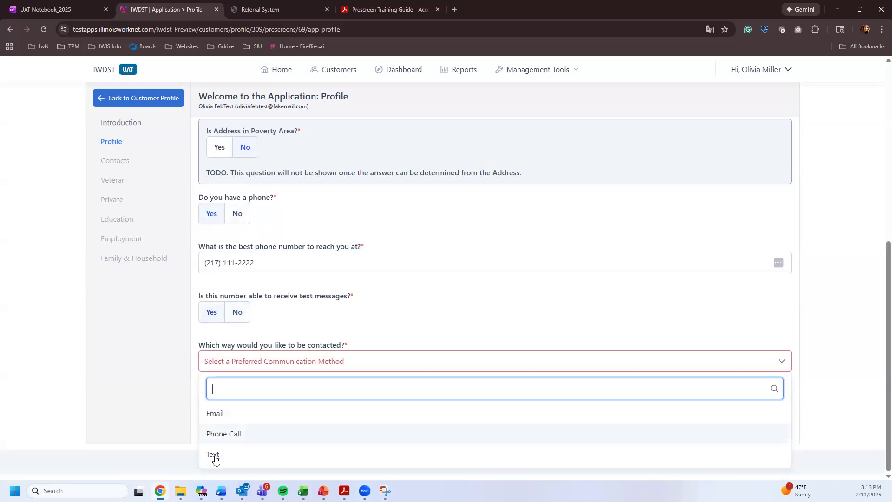
{"action": "left_click", "coordinate": [236, 218]}
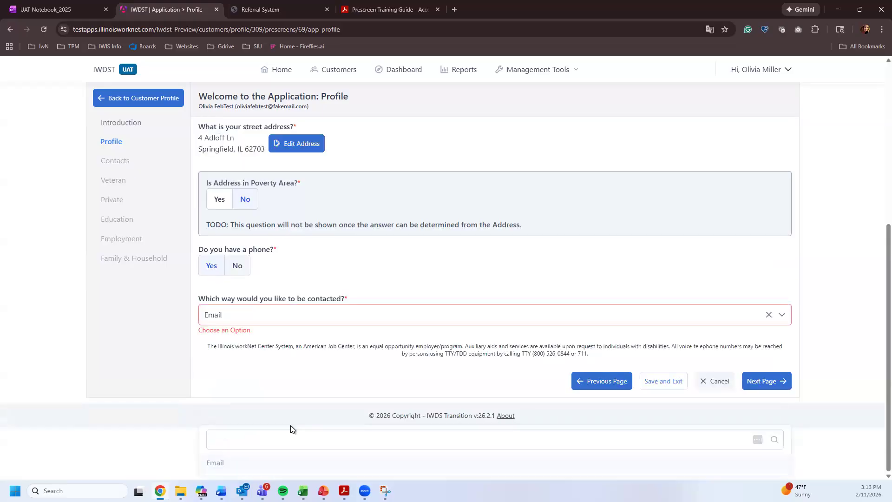
{"action": "left_click", "coordinate": [229, 364]}
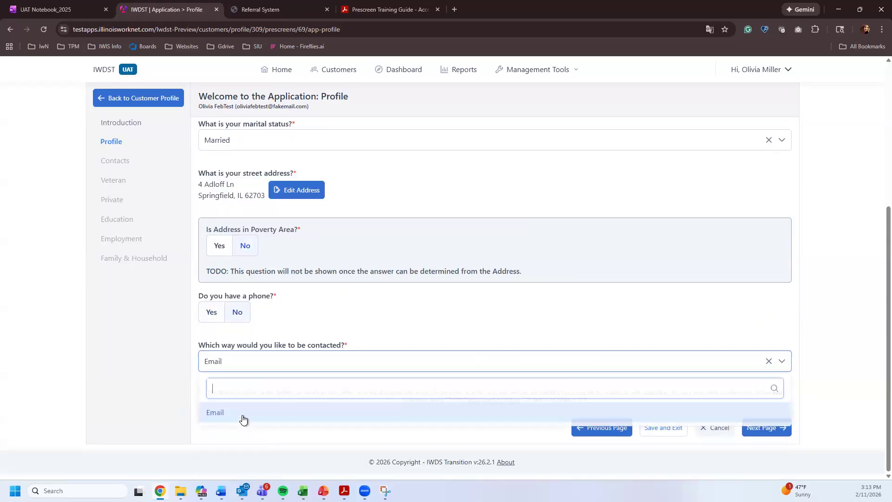
{"action": "left_click", "coordinate": [419, 357]}
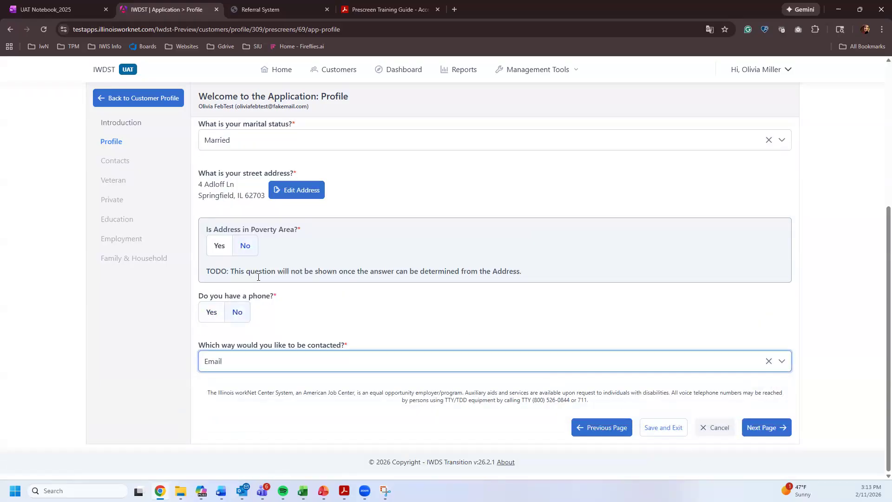
{"action": "left_click", "coordinate": [768, 423]}
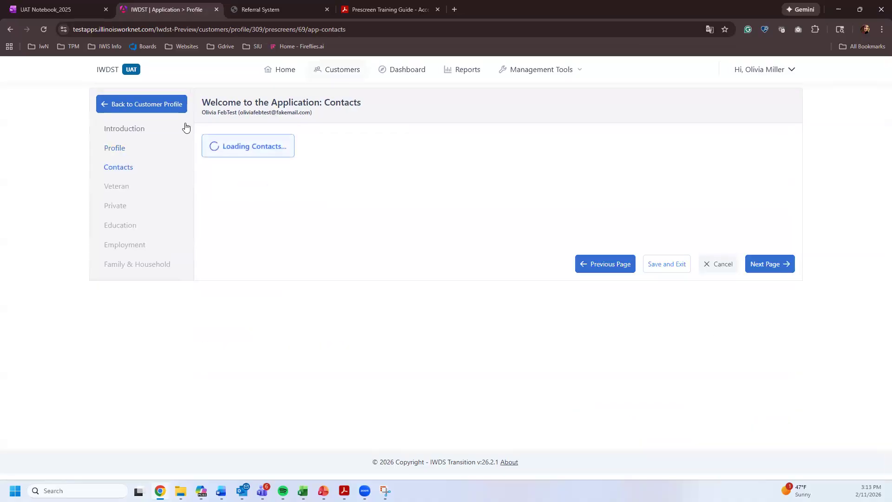
- Open and cancel an additional contact, then advance to the Veteran step
{"action": "left_click", "coordinate": [768, 145]}
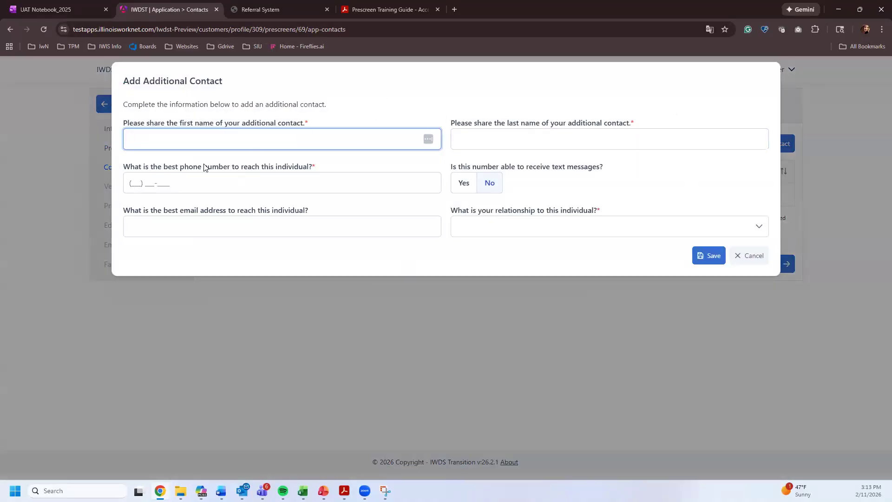
{"action": "left_click", "coordinate": [753, 257]}
{"action": "left_click", "coordinate": [771, 264]}
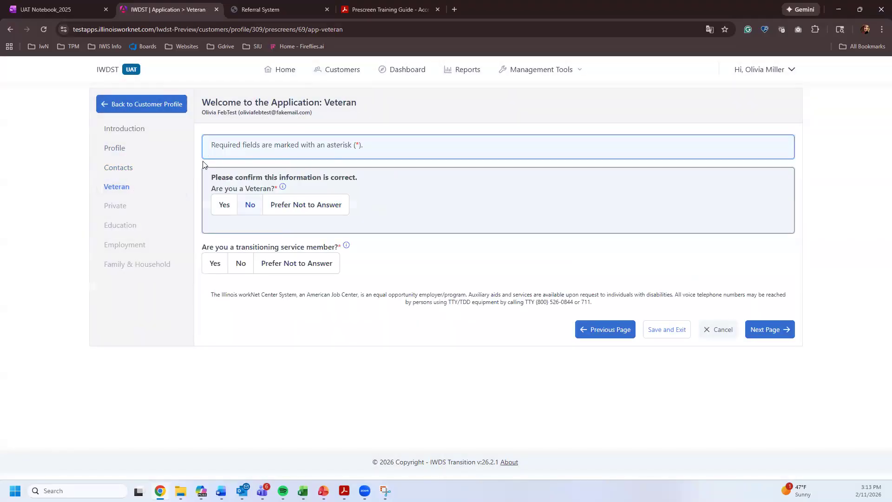
- Answer No to veteran, transitioning service member and qualified spouse, then continue
{"action": "left_click", "coordinate": [252, 200]}
{"action": "left_click", "coordinate": [241, 265]}
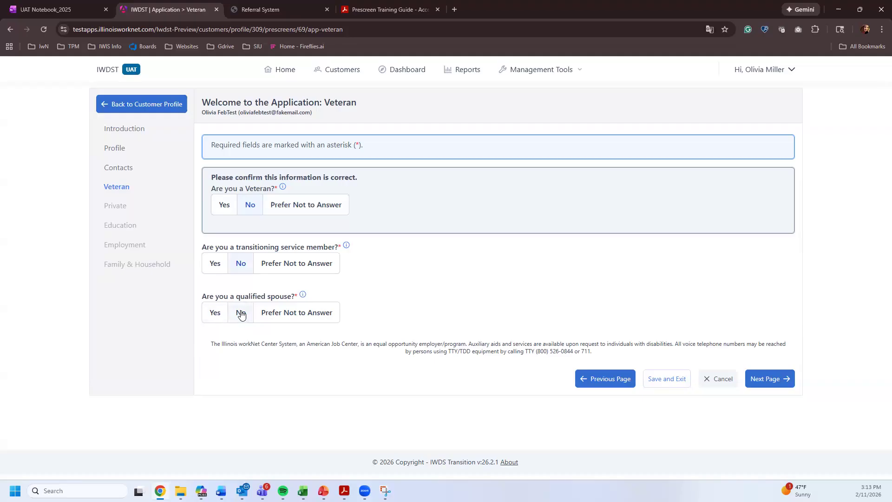
{"action": "left_click", "coordinate": [794, 379]}
{"action": "left_click", "coordinate": [225, 207]}
{"action": "left_click", "coordinate": [250, 264]}
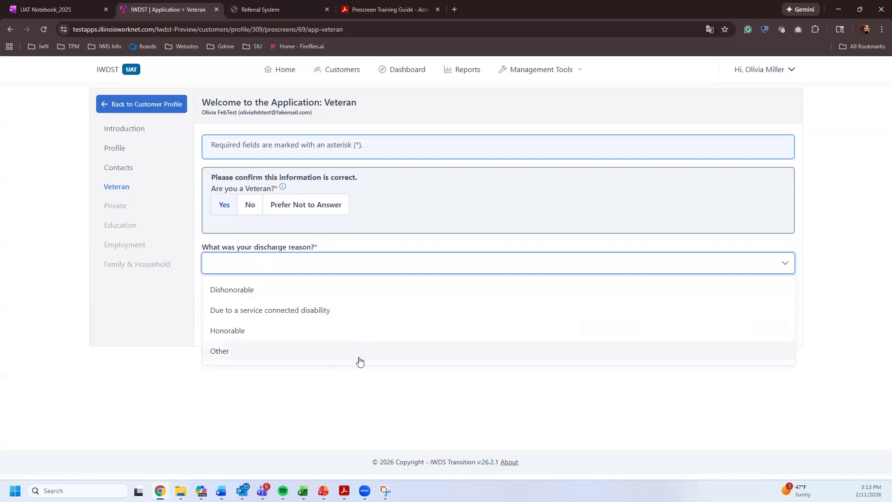
{"action": "left_click", "coordinate": [254, 210]}
{"action": "left_click", "coordinate": [242, 316]}
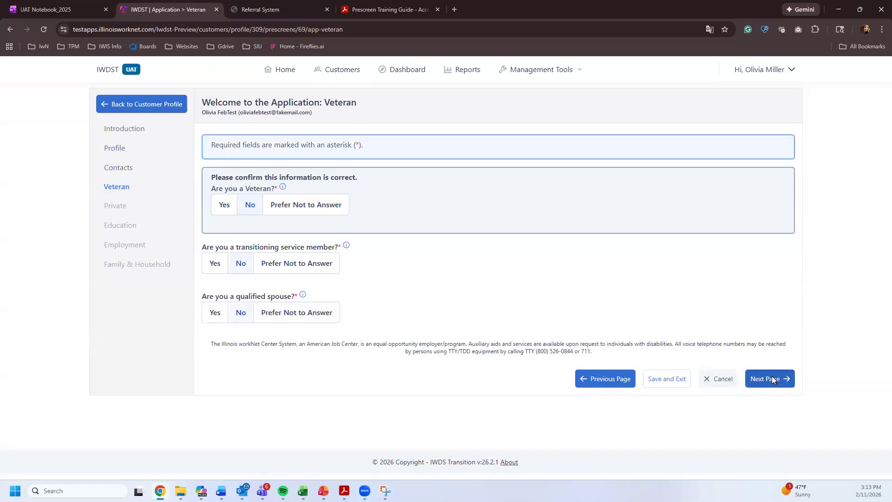
{"action": "left_click", "coordinate": [773, 380]}
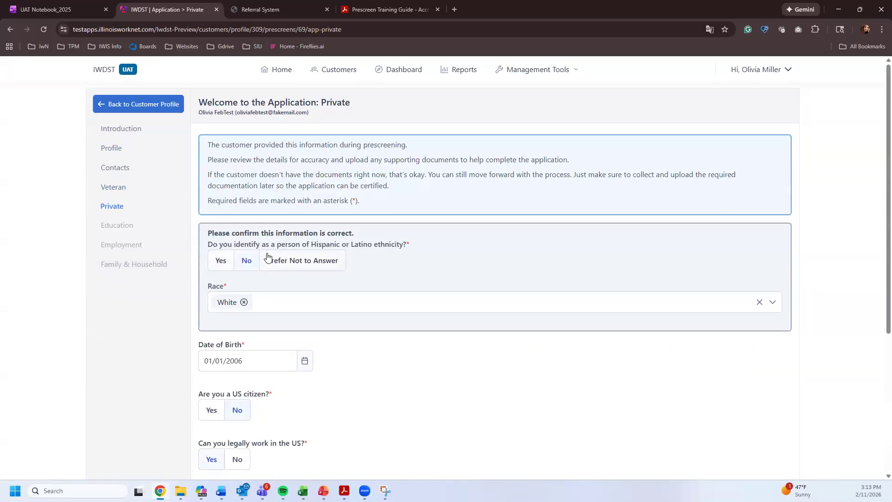
- Mark the customer as pregnant now, with no justice involvement and never in foster care
{"action": "scroll", "coordinate": [260, 330], "scroll_direction": "down", "scroll_amount": 3}
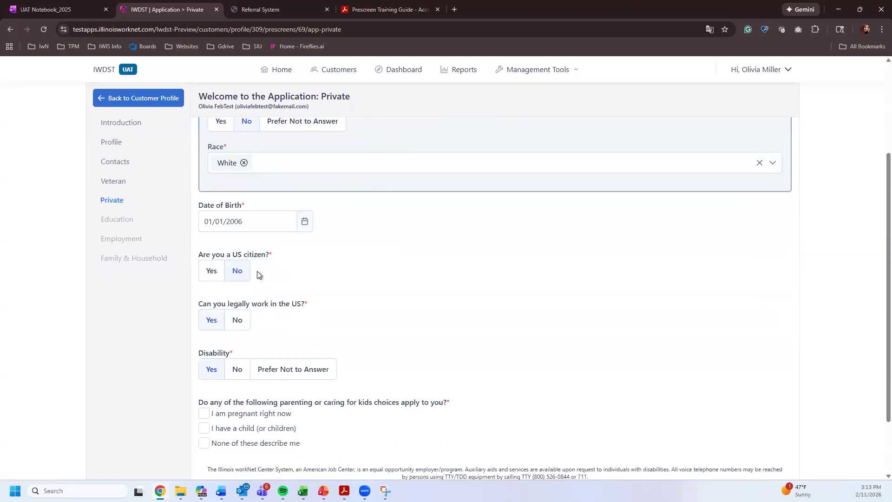
{"action": "scroll", "coordinate": [273, 251], "scroll_direction": "down", "scroll_amount": 2}
{"action": "scroll", "coordinate": [302, 285], "scroll_direction": "up", "scroll_amount": 3}
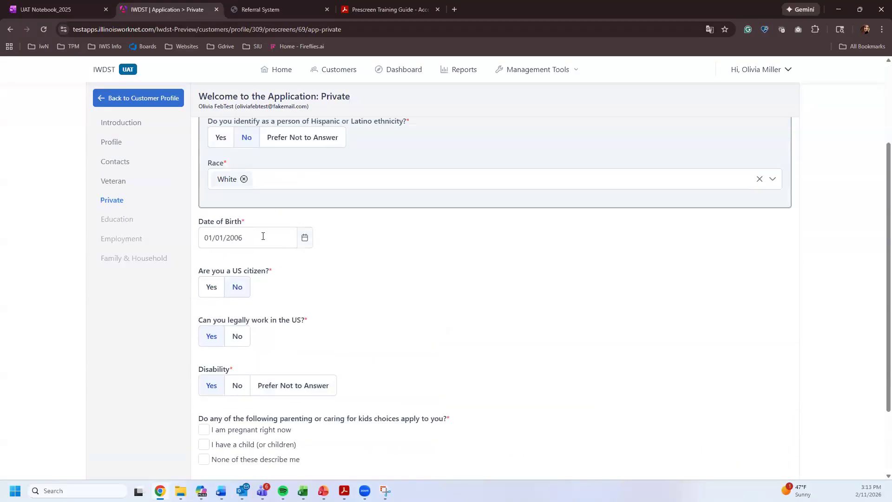
{"action": "scroll", "coordinate": [246, 353], "scroll_direction": "down", "scroll_amount": 2}
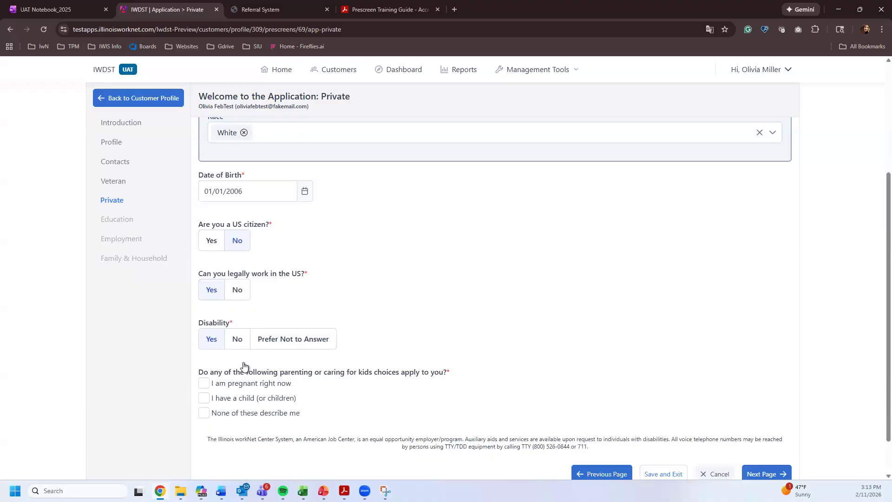
{"action": "left_click", "coordinate": [253, 385]}
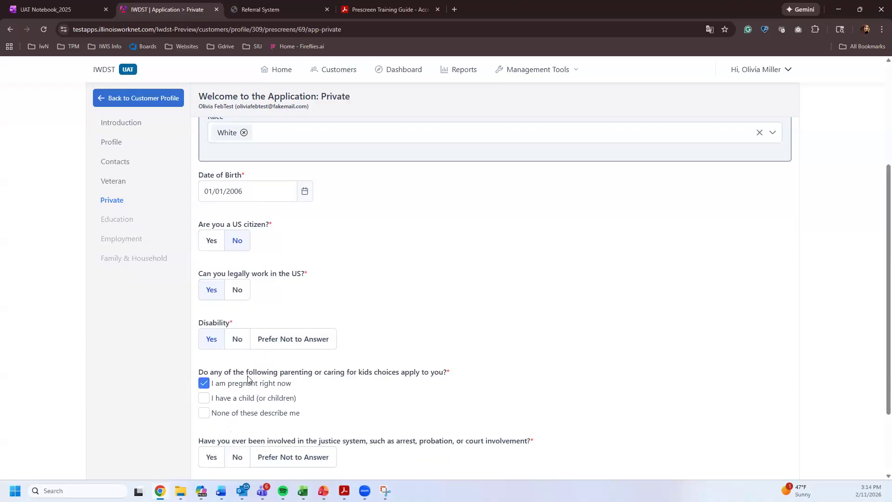
{"action": "scroll", "coordinate": [253, 367], "scroll_direction": "down", "scroll_amount": 2}
{"action": "left_click", "coordinate": [236, 361]}
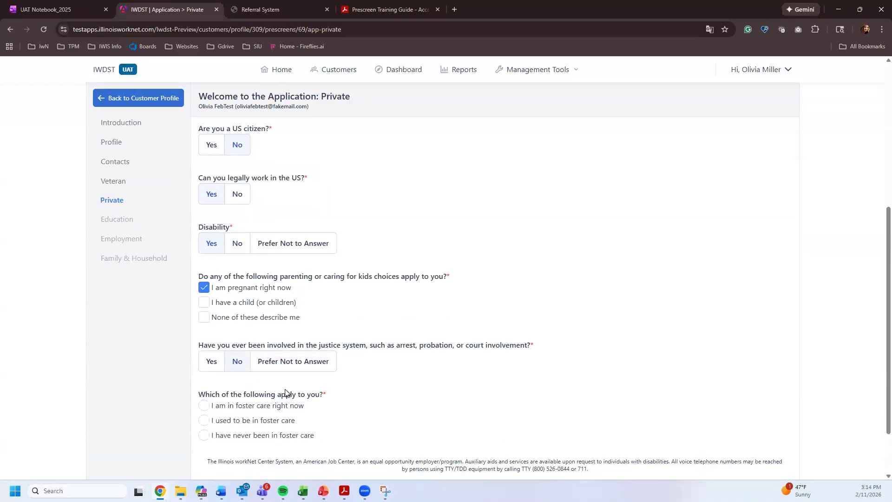
{"action": "scroll", "coordinate": [270, 393], "scroll_direction": "down", "scroll_amount": 1}
{"action": "left_click", "coordinate": [255, 390]}
{"action": "scroll", "coordinate": [333, 364], "scroll_direction": "down", "scroll_amount": 2}
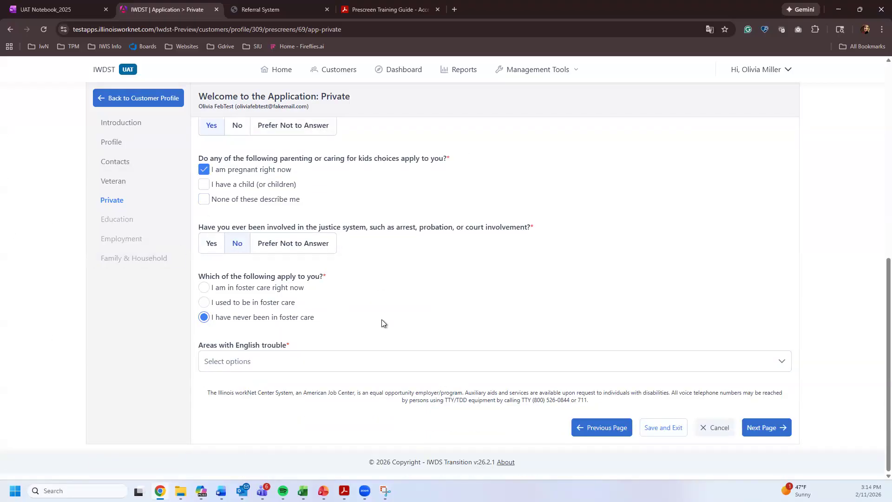
- Set the English trouble areas to Reading and Writing instead of 'None of these describe me'
{"action": "left_click", "coordinate": [297, 363]}
{"action": "scroll", "coordinate": [279, 326], "scroll_direction": "down", "scroll_amount": 1}
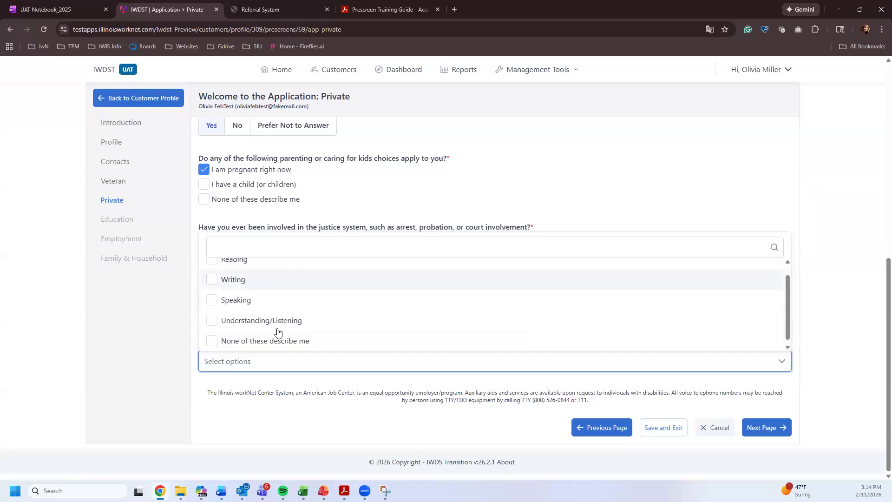
{"action": "left_click", "coordinate": [251, 338]}
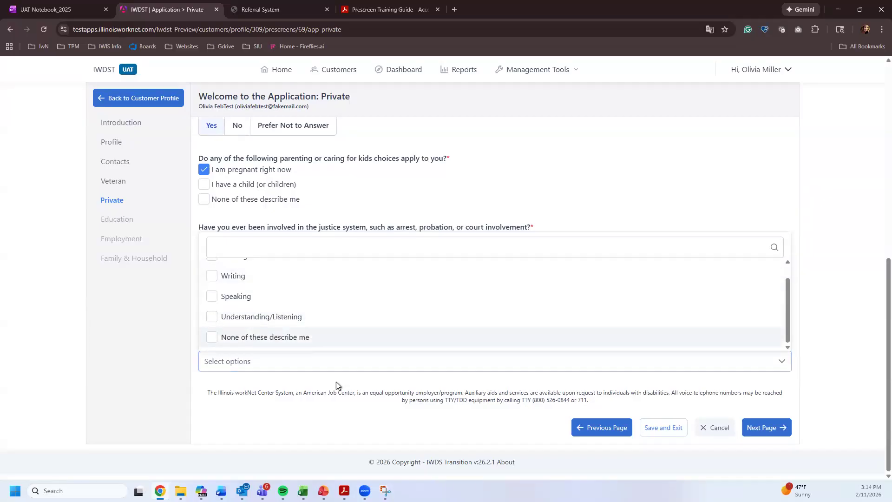
{"action": "left_click", "coordinate": [325, 383]}
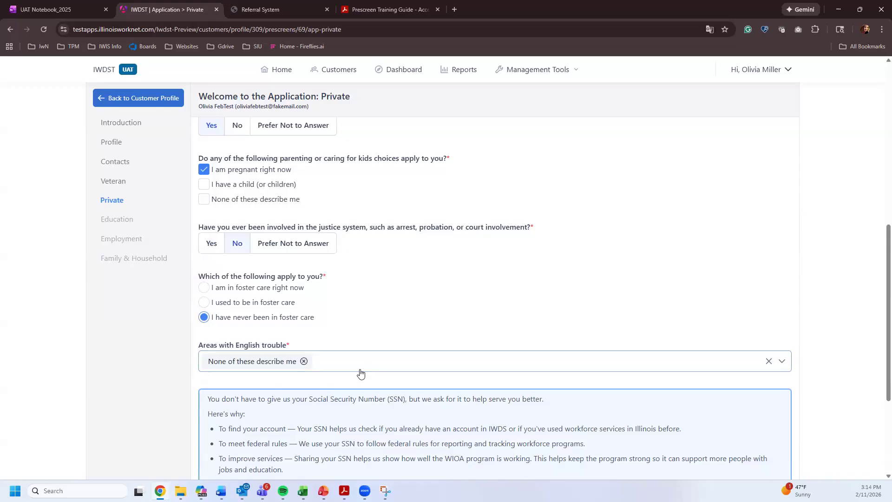
{"action": "left_click", "coordinate": [278, 363]}
{"action": "left_click", "coordinate": [224, 342]}
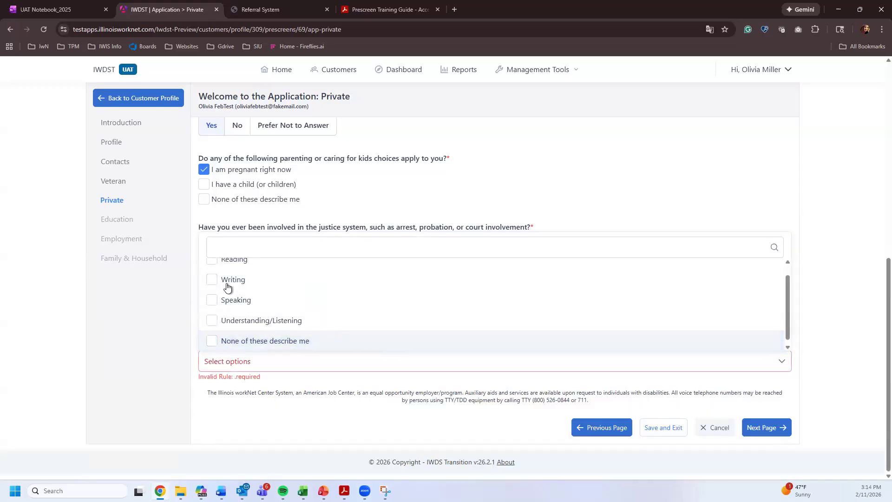
{"action": "scroll", "coordinate": [230, 306], "scroll_direction": "up", "scroll_amount": 1}
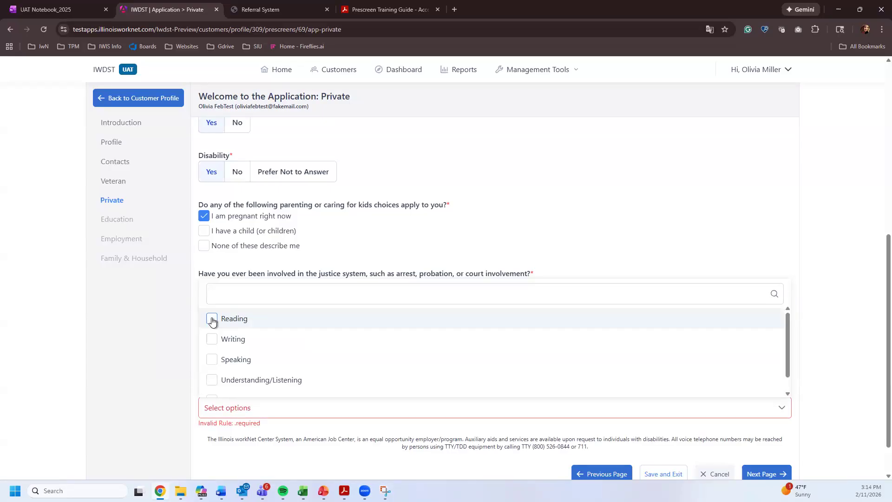
{"action": "left_click", "coordinate": [212, 320]}
{"action": "left_click", "coordinate": [212, 339]}
{"action": "left_click", "coordinate": [338, 412]}
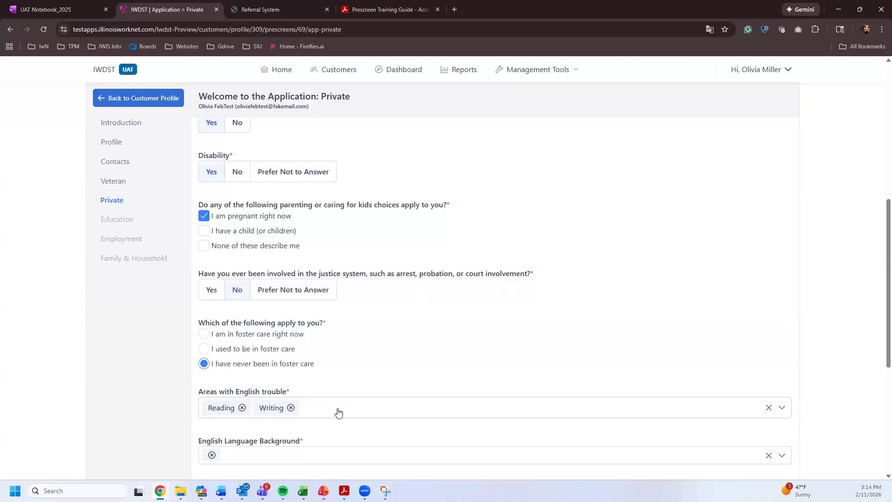
- Set English Language Background to mostly speaking another language at home
{"action": "left_click", "coordinate": [237, 454]}
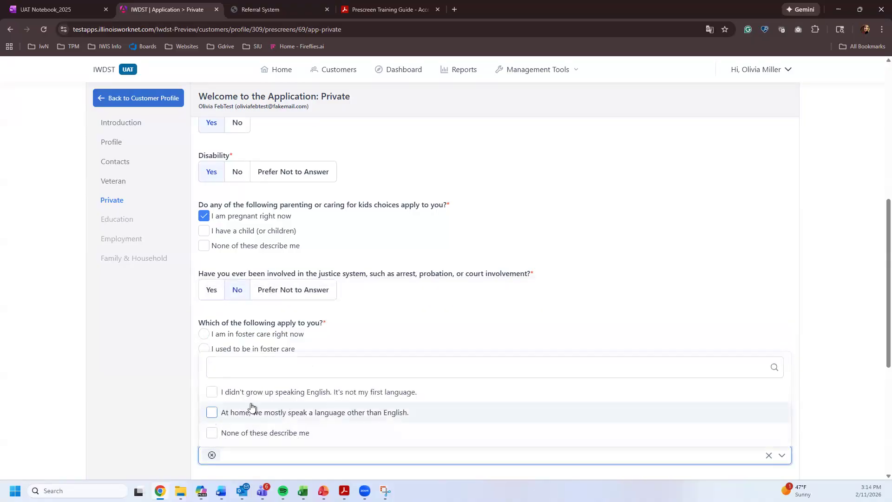
{"action": "left_click", "coordinate": [251, 412]}
{"action": "left_click", "coordinate": [424, 328]}
{"action": "scroll", "coordinate": [393, 330], "scroll_direction": "down", "scroll_amount": 3}
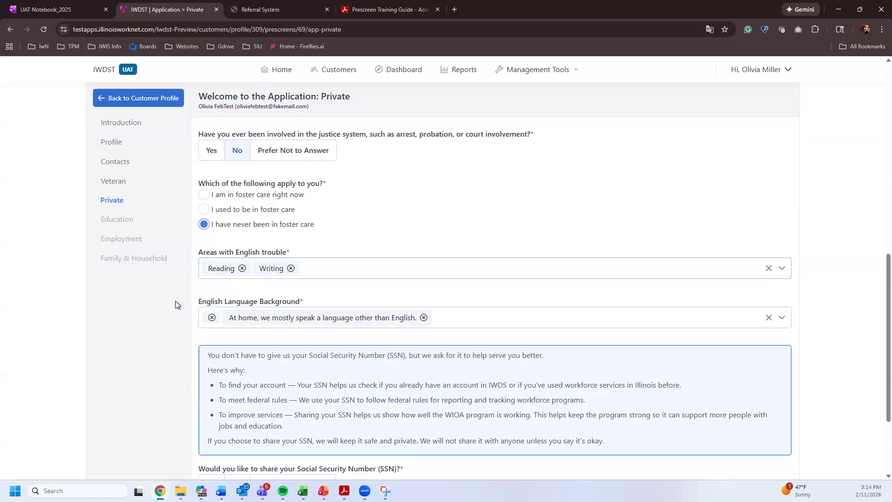
{"action": "left_click", "coordinate": [258, 300]}
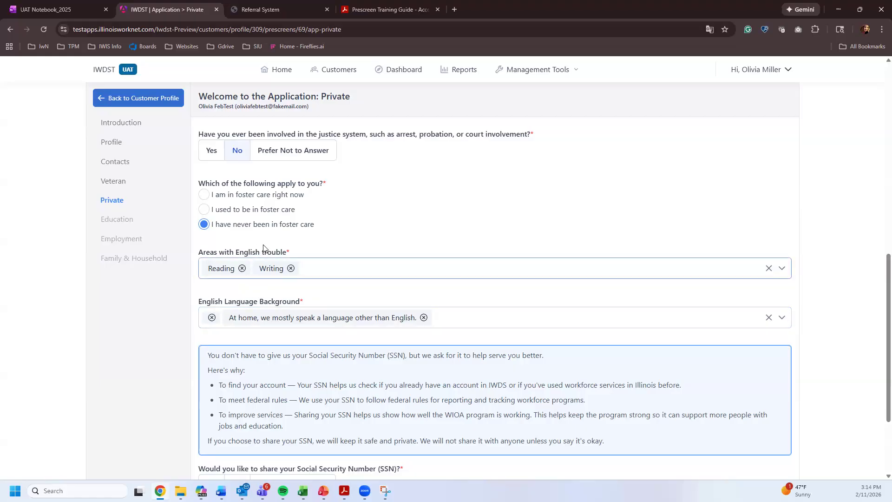
- Change the English trouble areas back to only 'None of these describe me'
{"action": "left_click", "coordinate": [392, 271]}
{"action": "scroll", "coordinate": [247, 362], "scroll_direction": "down", "scroll_amount": 3}
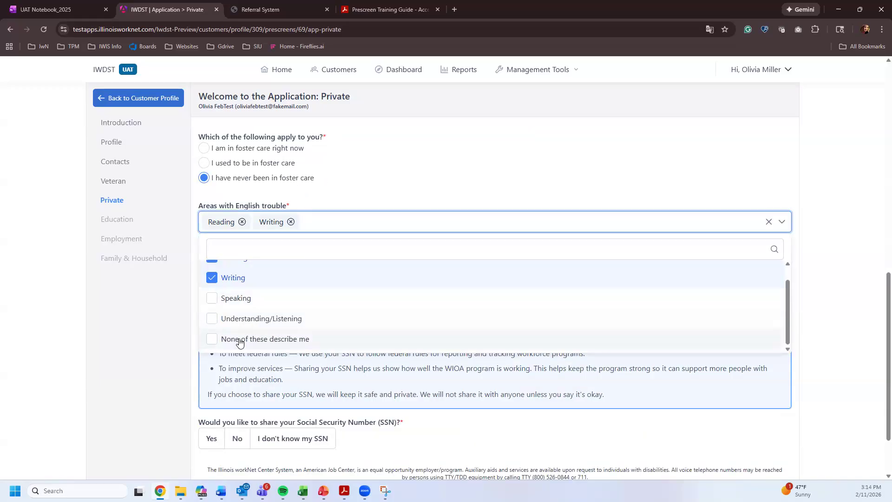
{"action": "left_click", "coordinate": [236, 338]}
{"action": "scroll", "coordinate": [246, 288], "scroll_direction": "up", "scroll_amount": 1}
{"action": "left_click", "coordinate": [237, 290]}
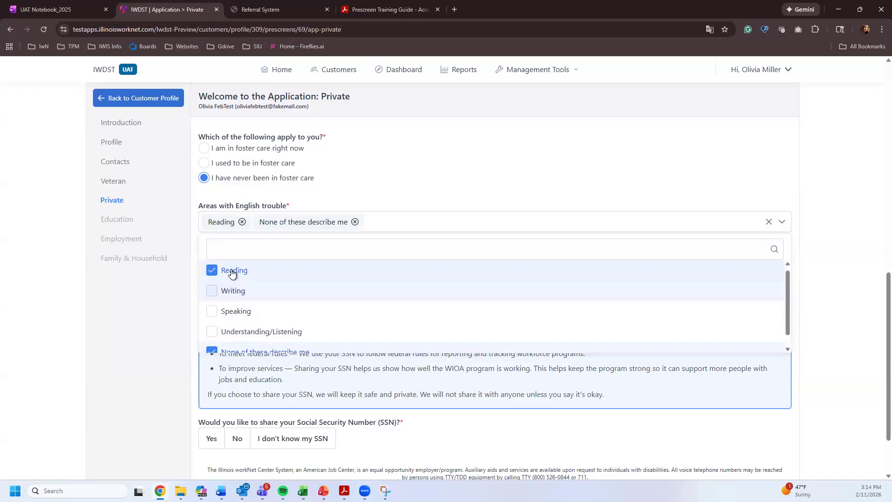
{"action": "left_click", "coordinate": [233, 272]}
{"action": "left_click", "coordinate": [370, 193]}
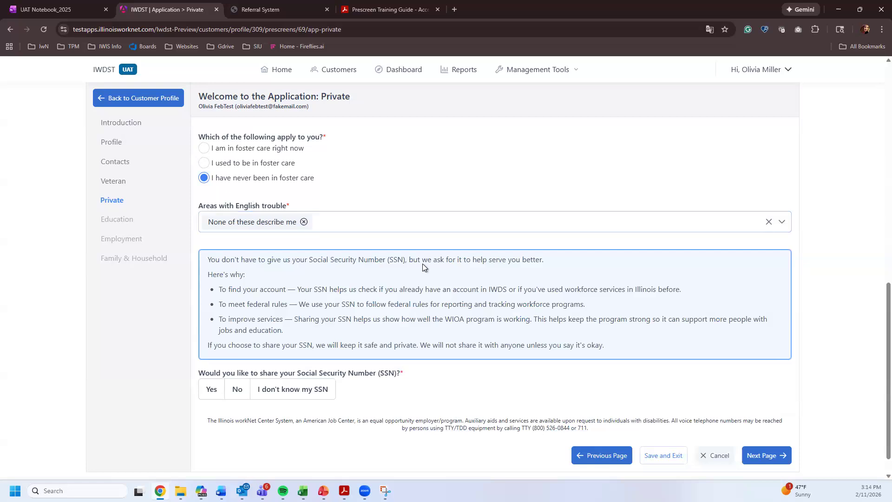
- Answer Yes to sharing the Social Security Number
{"action": "scroll", "coordinate": [487, 280], "scroll_direction": "down", "scroll_amount": 1}
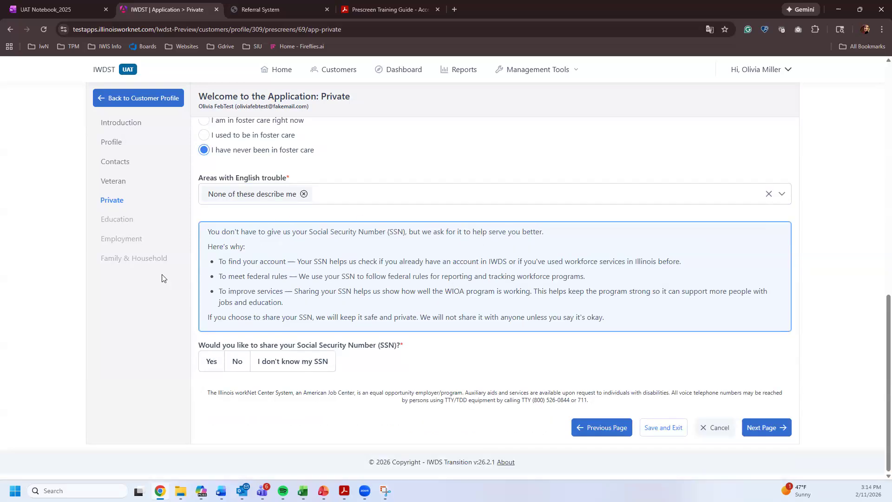
{"action": "left_click", "coordinate": [214, 362]}
{"action": "scroll", "coordinate": [232, 357], "scroll_direction": "down", "scroll_amount": 1}
- Enter the customer's Social Security Number and re-enter it in the confirmation field
{"action": "left_click", "coordinate": [204, 362]}
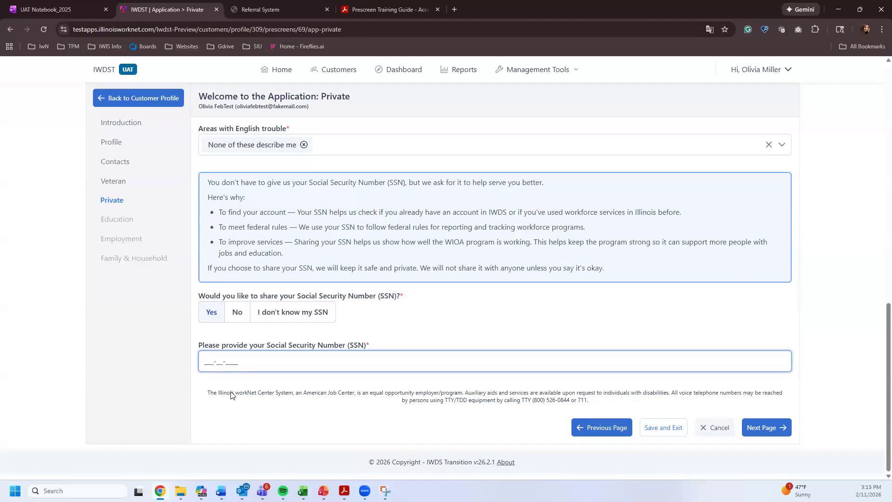
{"action": "type", "text": "12345678"}
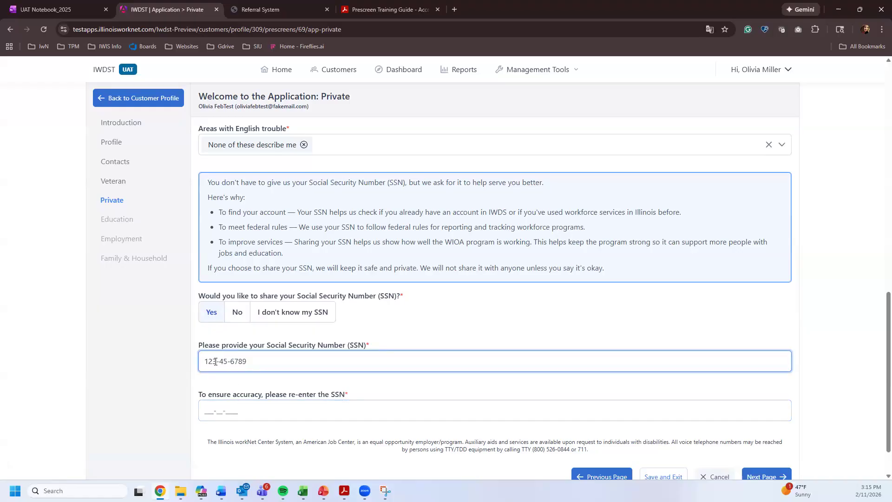
{"action": "left_click", "coordinate": [211, 407]}
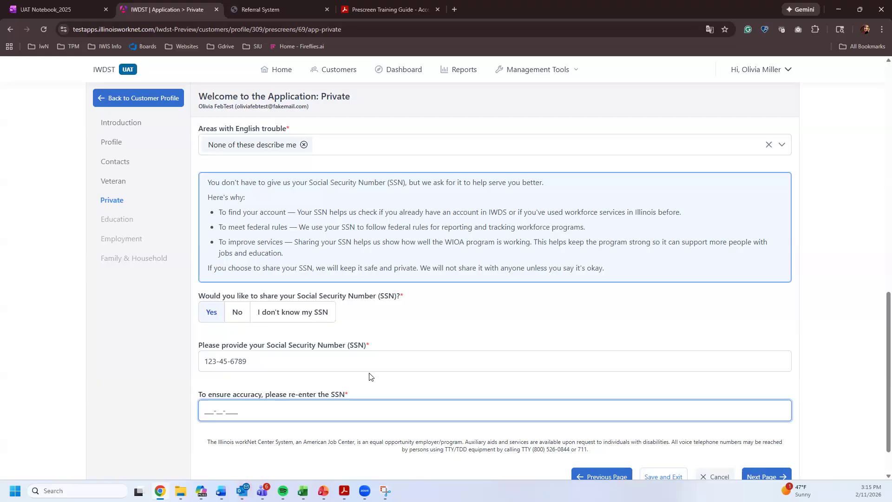
{"action": "type", "text": "123-45-6789"}
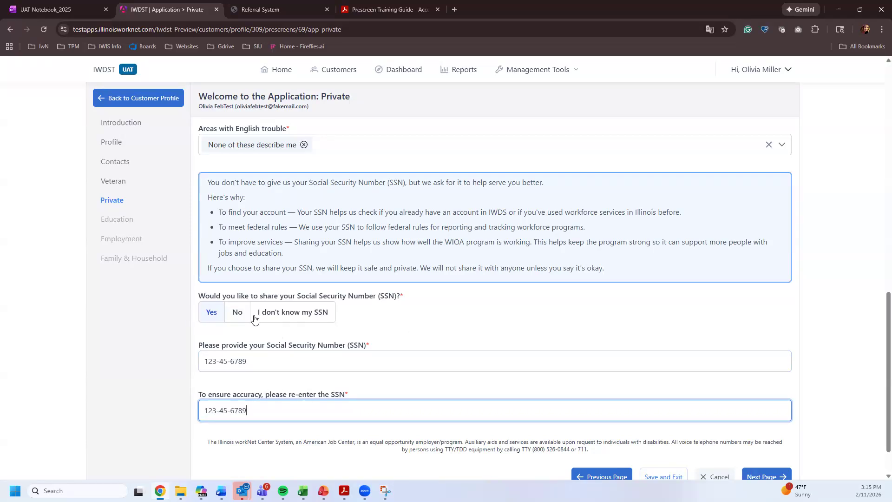
{"action": "scroll", "coordinate": [481, 286], "scroll_direction": "down", "scroll_amount": 1}
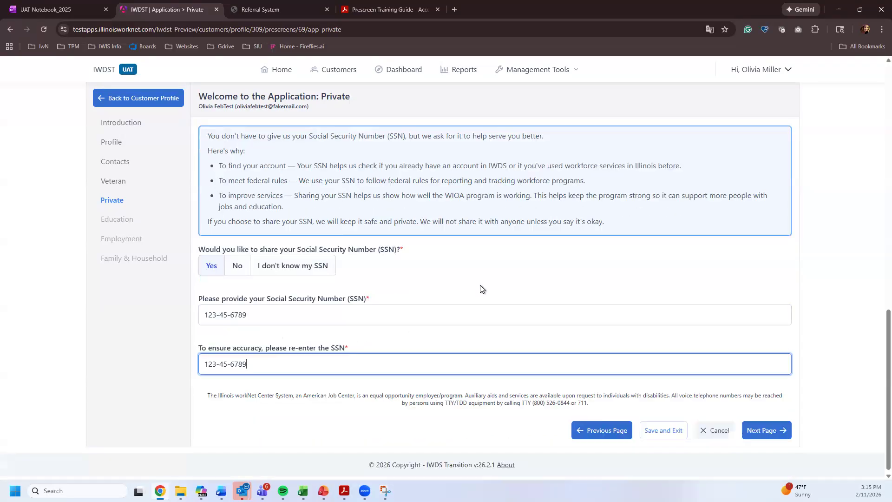
- On Education, keep enrollment Yes, choose the diploma-equivalent program and 10th grade finished, then continue
{"action": "left_click", "coordinate": [769, 428]}
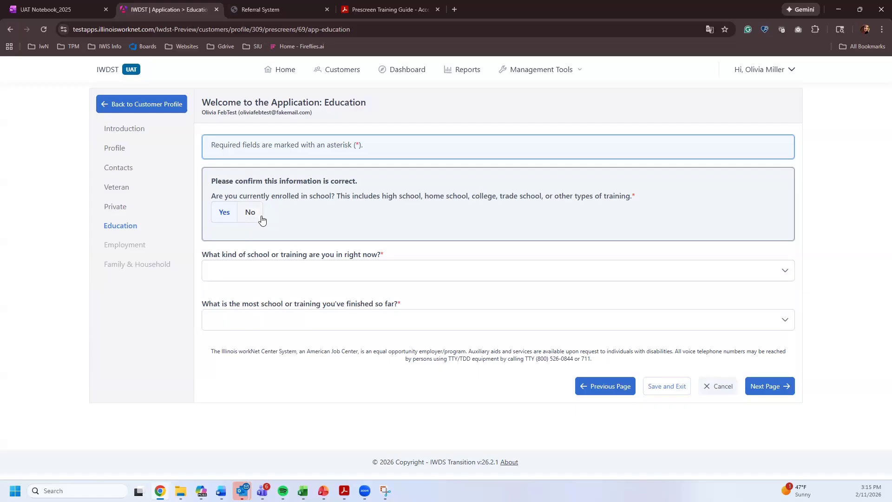
{"action": "left_click", "coordinate": [252, 278]}
{"action": "left_click", "coordinate": [221, 222]}
{"action": "left_click", "coordinate": [284, 274]}
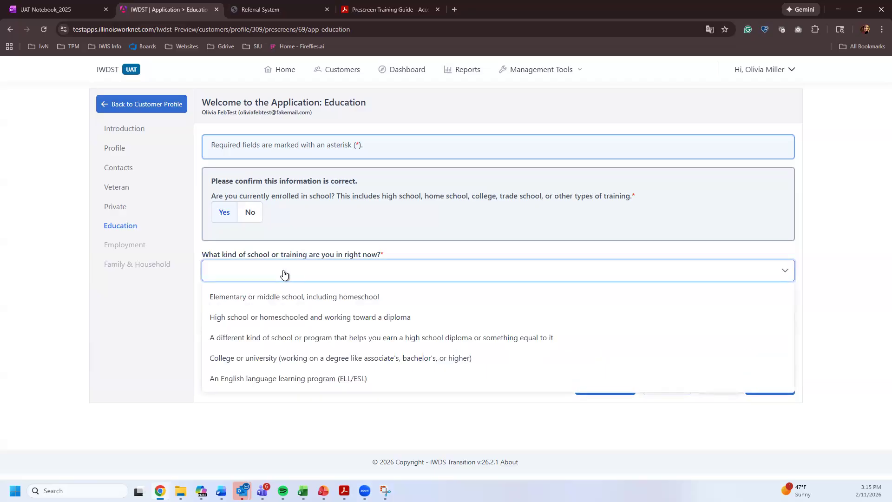
{"action": "left_click", "coordinate": [259, 338]}
{"action": "left_click", "coordinate": [250, 329]}
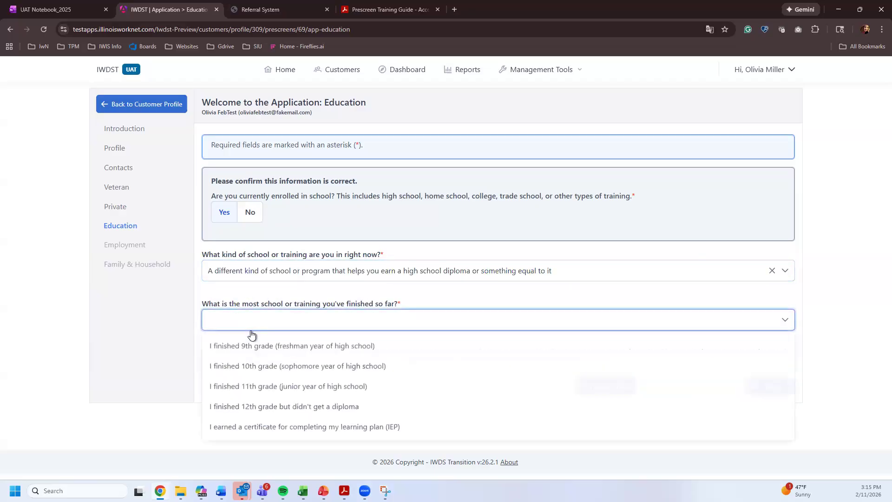
{"action": "left_click", "coordinate": [250, 368]}
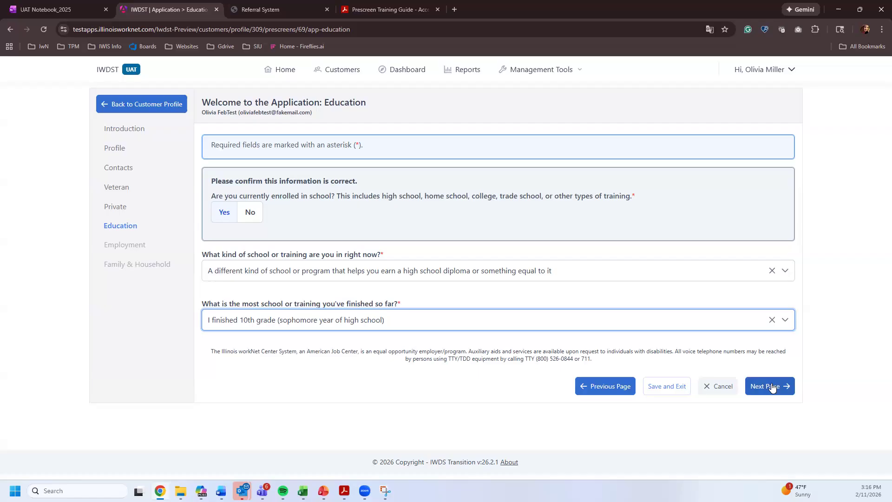
{"action": "left_click", "coordinate": [772, 387]}
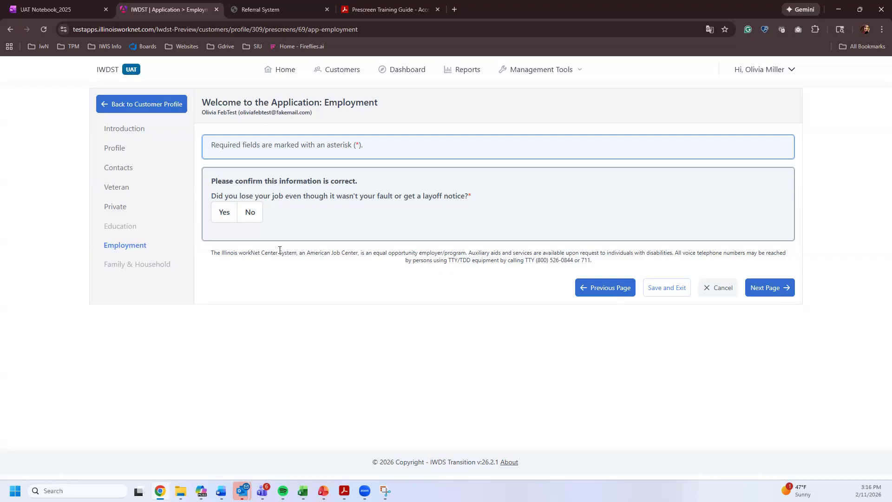
- Try various answers on the Employment questions, then reload the Employment page to start over
{"action": "left_click", "coordinate": [224, 216]}
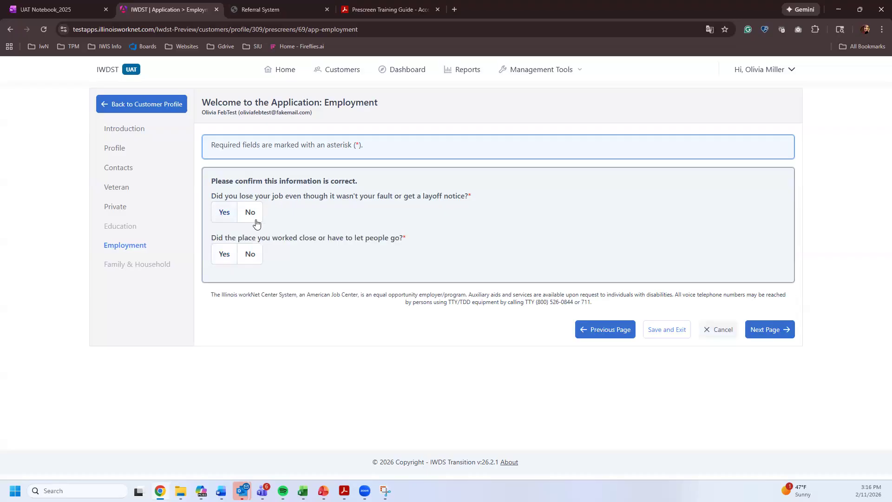
{"action": "left_click", "coordinate": [224, 262]}
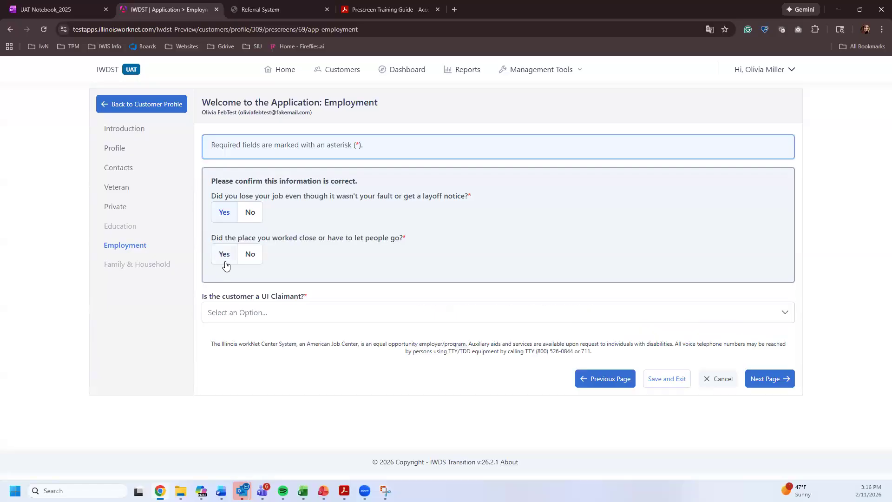
{"action": "left_click", "coordinate": [249, 254]}
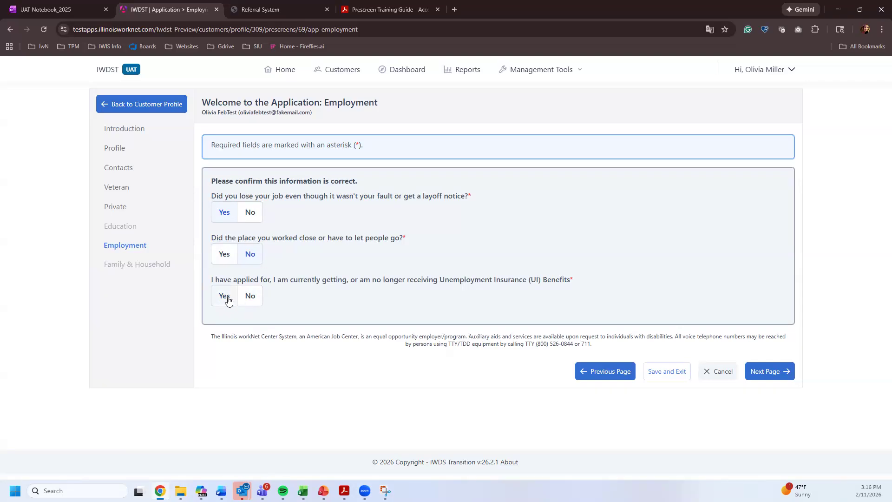
{"action": "left_click", "coordinate": [250, 297]}
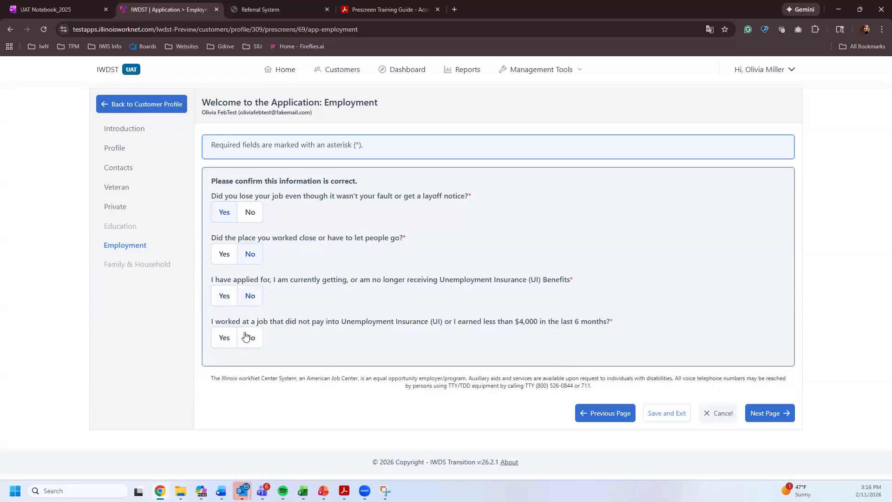
{"action": "left_click", "coordinate": [225, 338]}
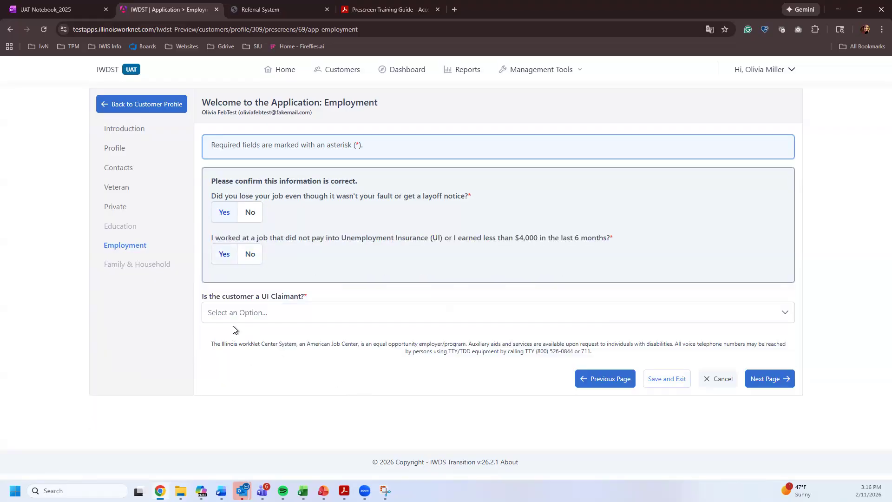
{"action": "left_click", "coordinate": [253, 259]}
{"action": "left_click", "coordinate": [224, 379]}
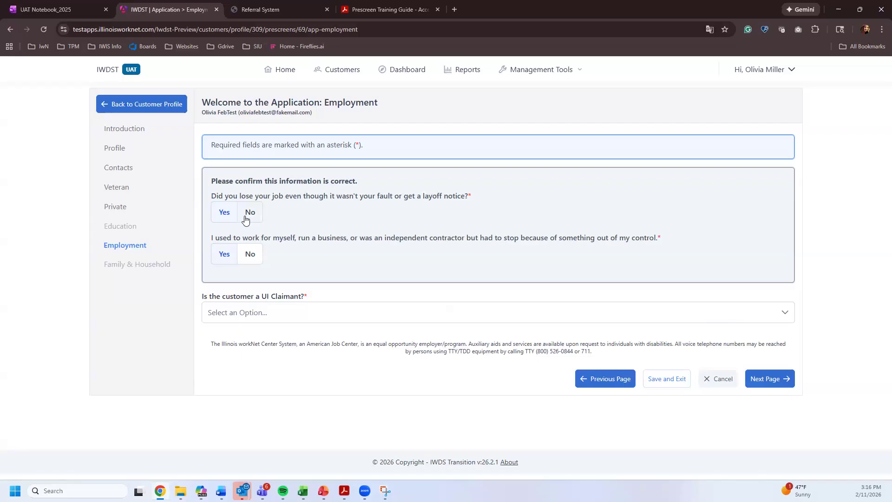
{"action": "left_click", "coordinate": [251, 255]}
{"action": "left_click", "coordinate": [227, 253]}
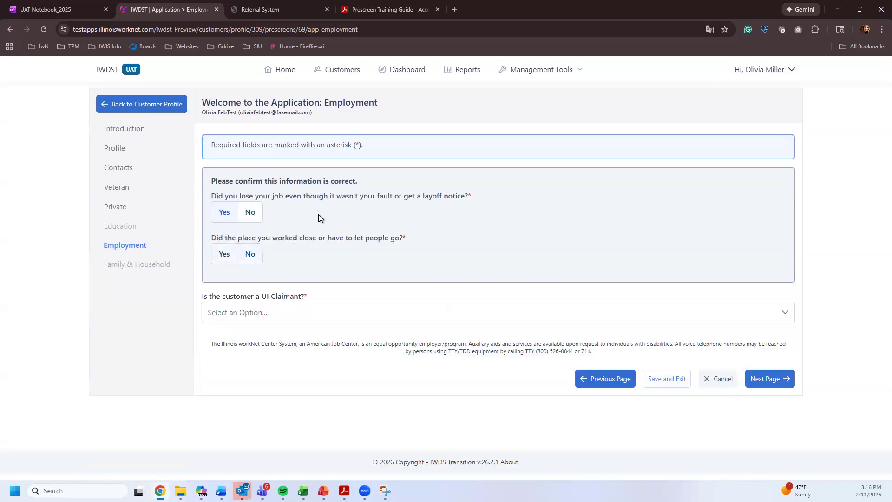
{"action": "left_click", "coordinate": [361, 319]}
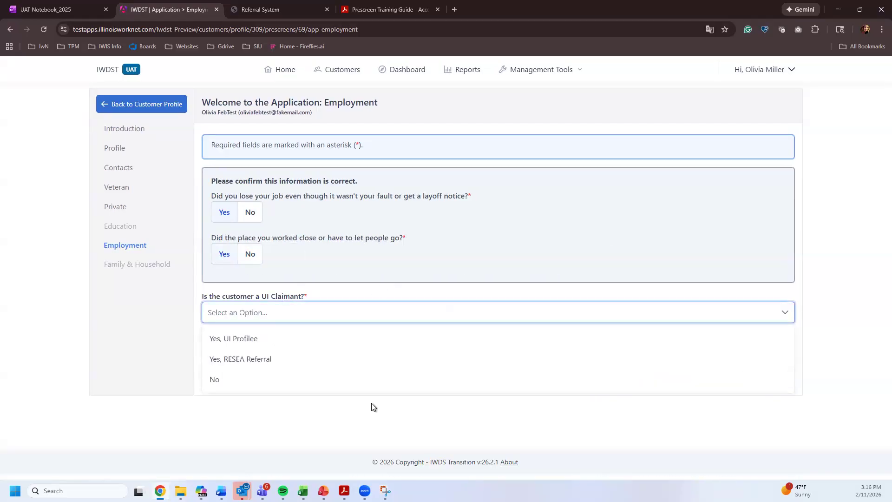
{"action": "left_click", "coordinate": [309, 298]}
{"action": "left_click", "coordinate": [354, 31]}
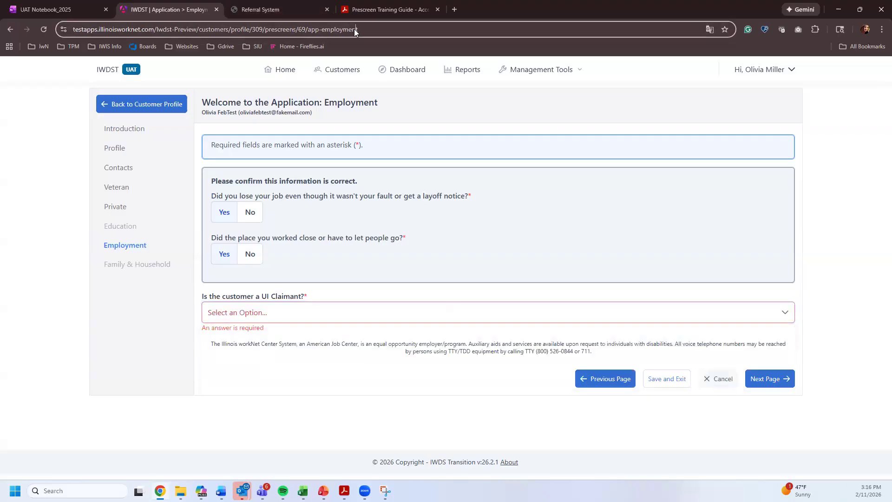
{"action": "key", "text": "Return"}
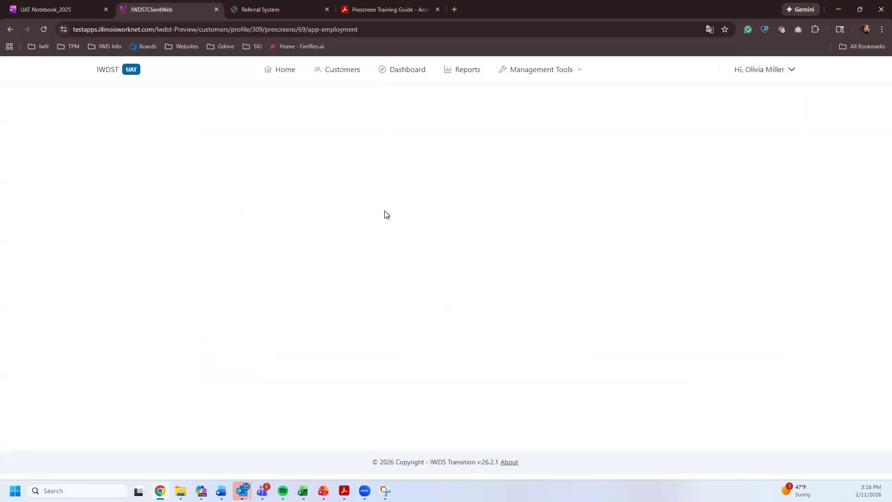
- Answer Yes to layoff and workplace closing, set UI Claimant to No, and save
{"action": "left_click", "coordinate": [227, 213]}
{"action": "left_click", "coordinate": [225, 253]}
{"action": "left_click", "coordinate": [278, 318]}
{"action": "left_click", "coordinate": [234, 378]}
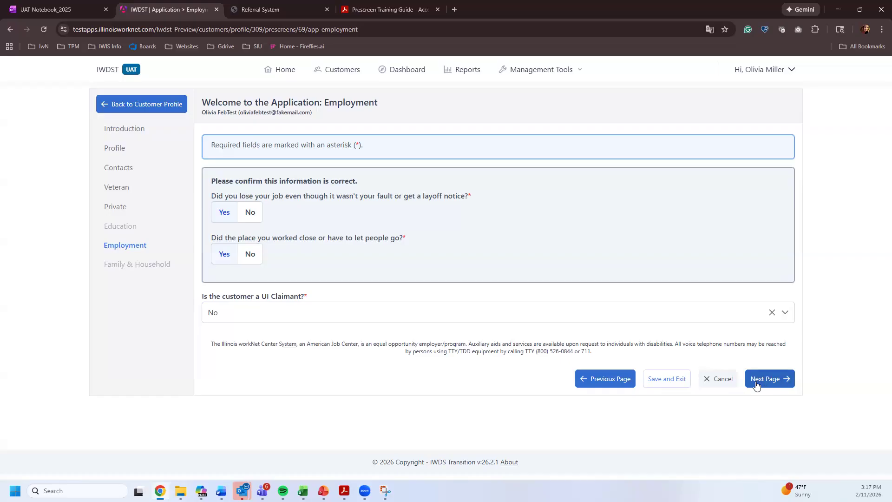
{"action": "left_click", "coordinate": [761, 385]}
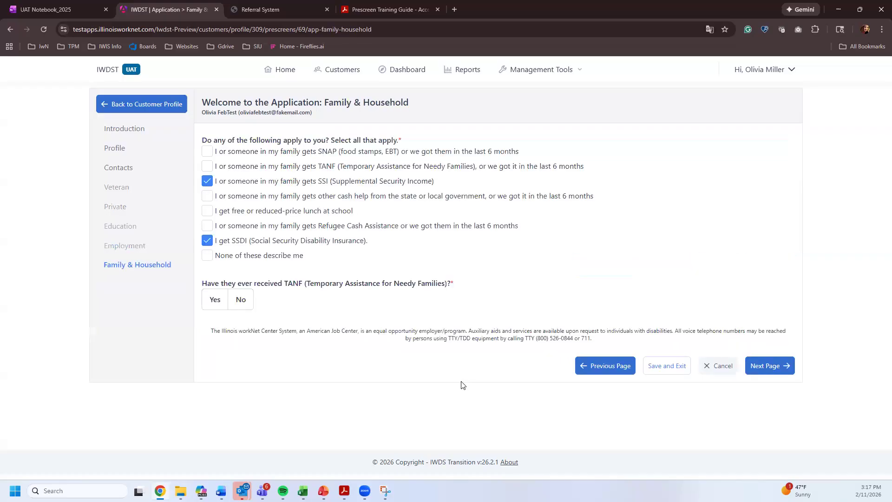
- Open the Customers list in a new tab and start Add Customer
{"action": "middle_click", "coordinate": [342, 70]}
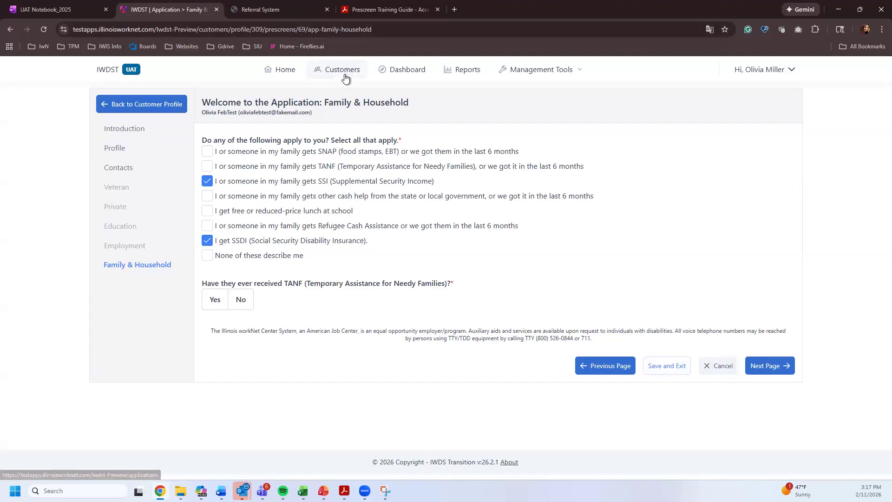
{"action": "left_click", "coordinate": [260, 10]}
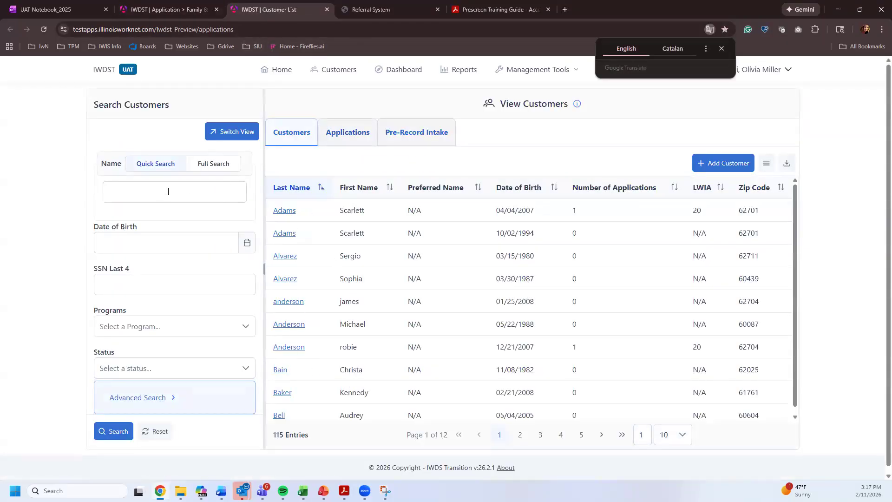
{"action": "left_click", "coordinate": [707, 176]}
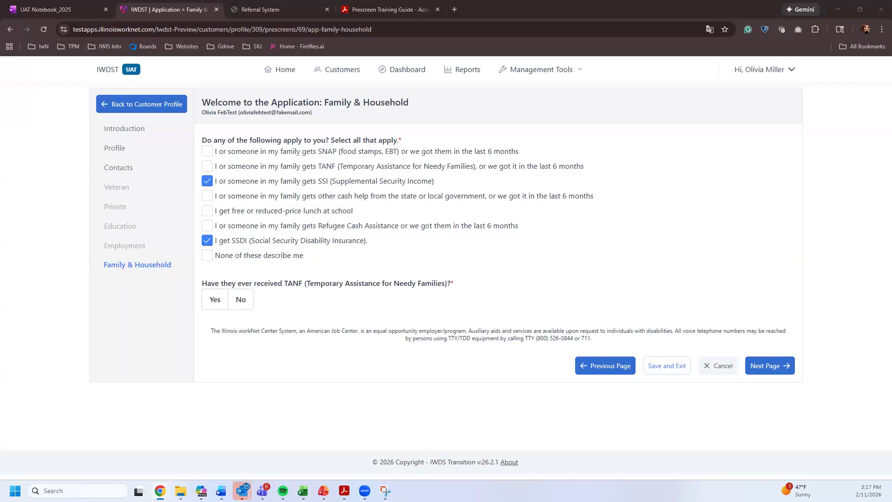
- Answer the 'ever received TANF' question Yes, after first choosing No
{"action": "left_click", "coordinate": [208, 287]}
{"action": "left_click_drag", "start_coordinate": [208, 287], "coordinate": [284, 287]}
{"action": "left_click", "coordinate": [239, 300]}
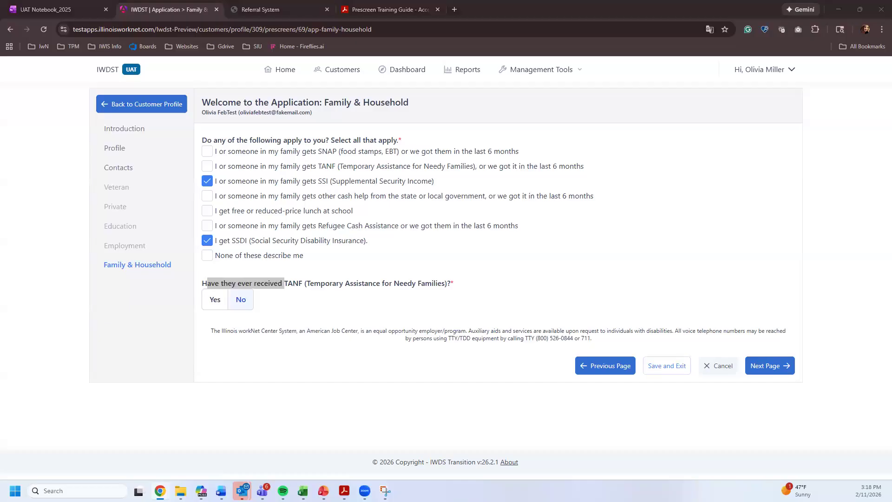
{"action": "left_click", "coordinate": [215, 299]}
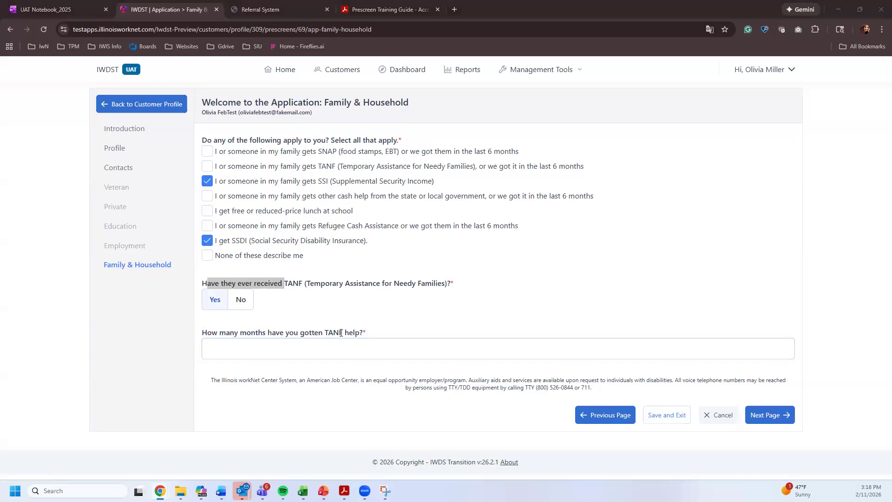
{"action": "left_click", "coordinate": [307, 304]}
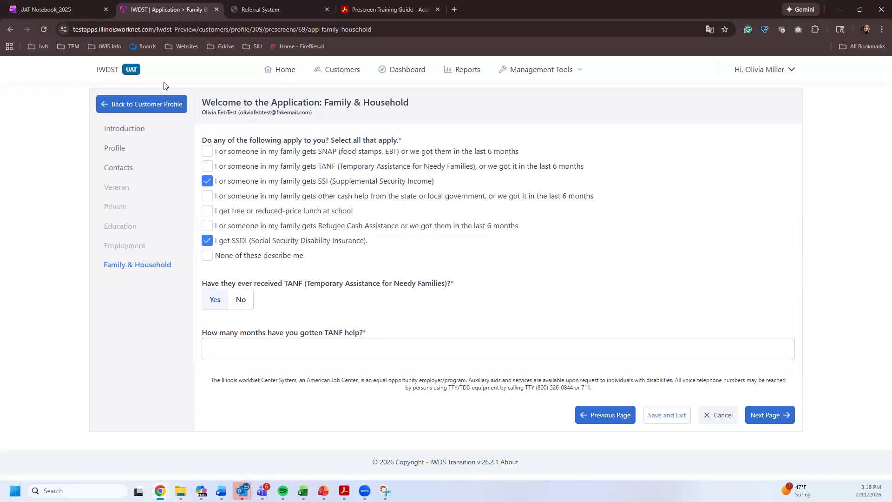
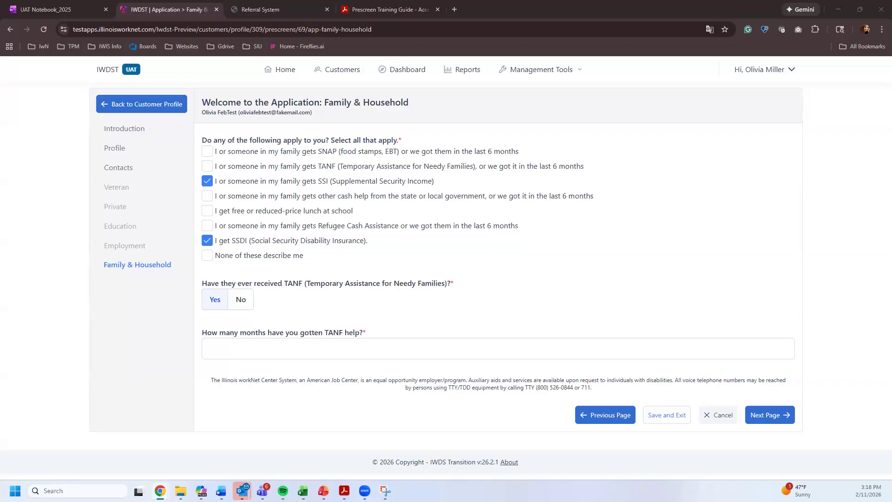
- Dock the 'IWDST | Customer List' tab from the other window as the third tab here
{"action": "left_click_drag", "start_coordinate": [260, 9], "coordinate": [319, 14]}
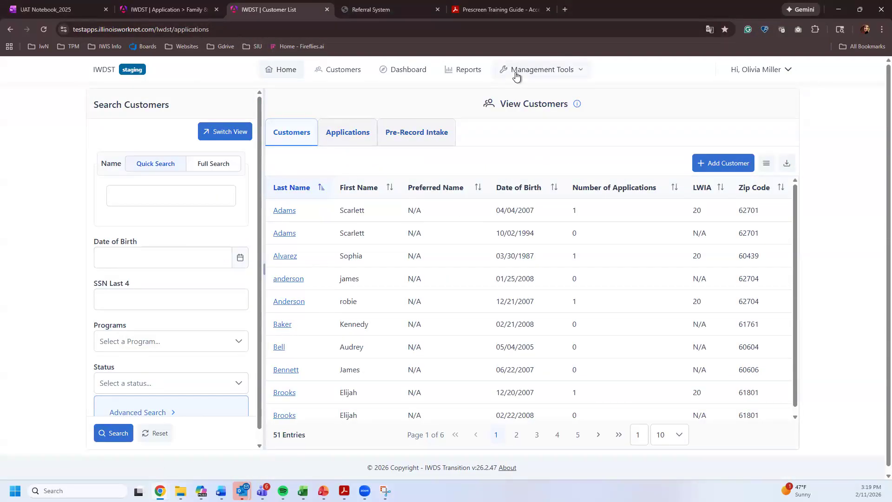
- Open the test customer's profile and continue the prescreening application
{"action": "left_click", "coordinate": [539, 69]}
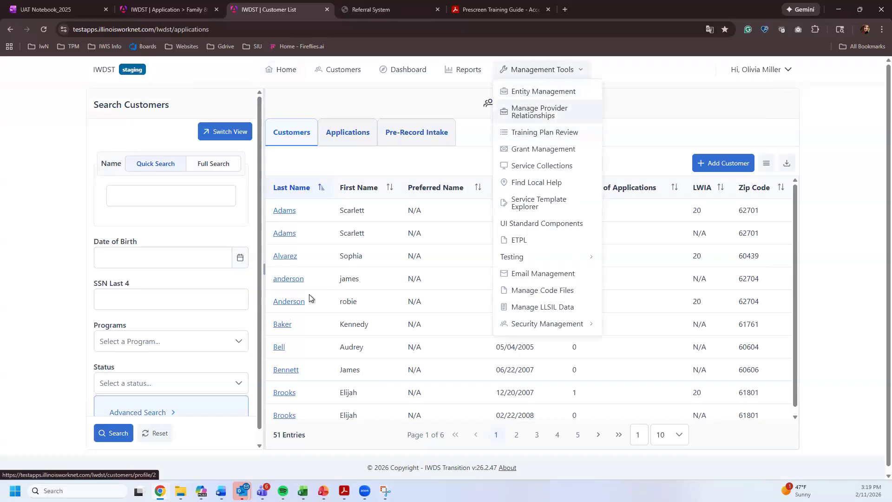
{"action": "left_click", "coordinate": [280, 324]}
{"action": "left_click", "coordinate": [284, 324]}
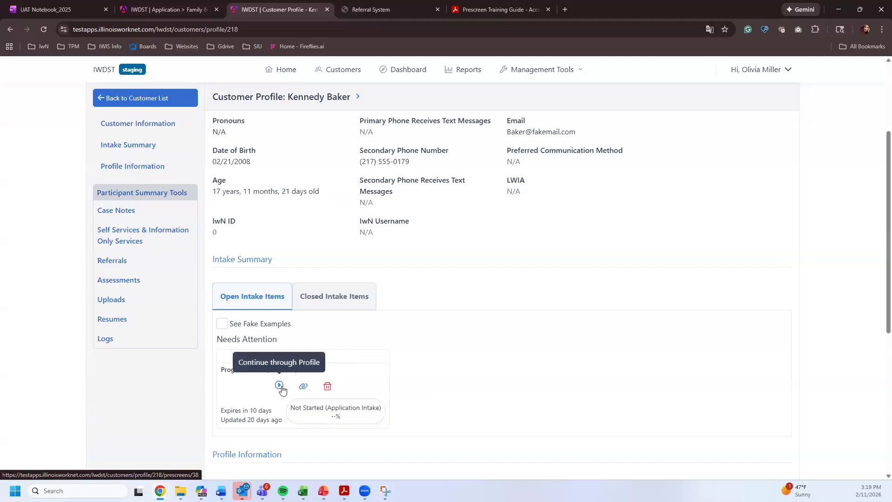
{"action": "left_click", "coordinate": [283, 387]}
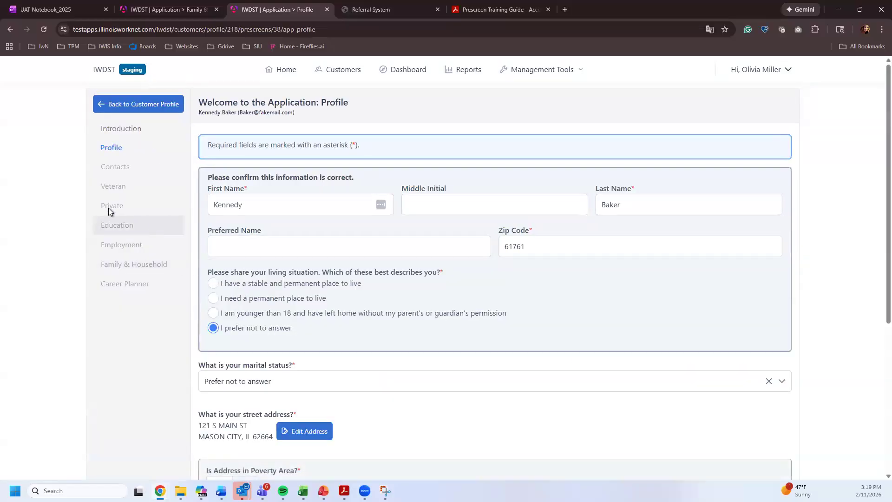
- Save the Profile, Contacts and Veteran pages as they are
{"action": "scroll", "coordinate": [507, 305], "scroll_direction": "down", "scroll_amount": 5}
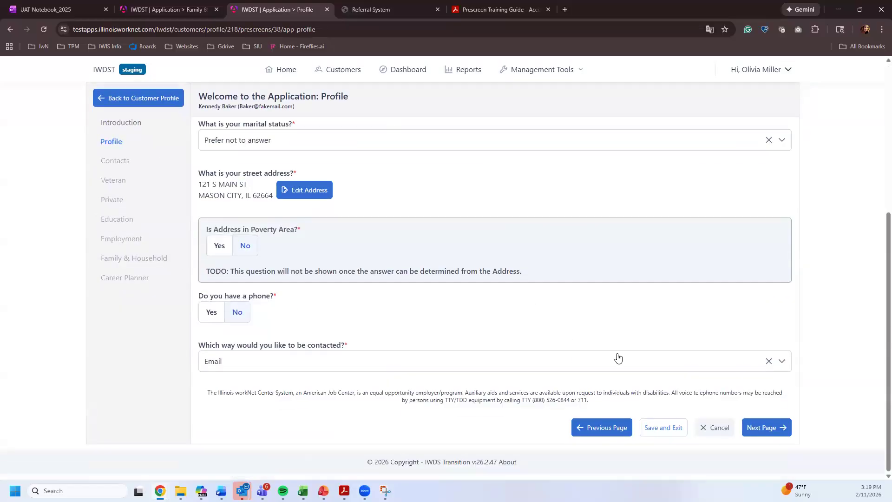
{"action": "left_click", "coordinate": [773, 426]}
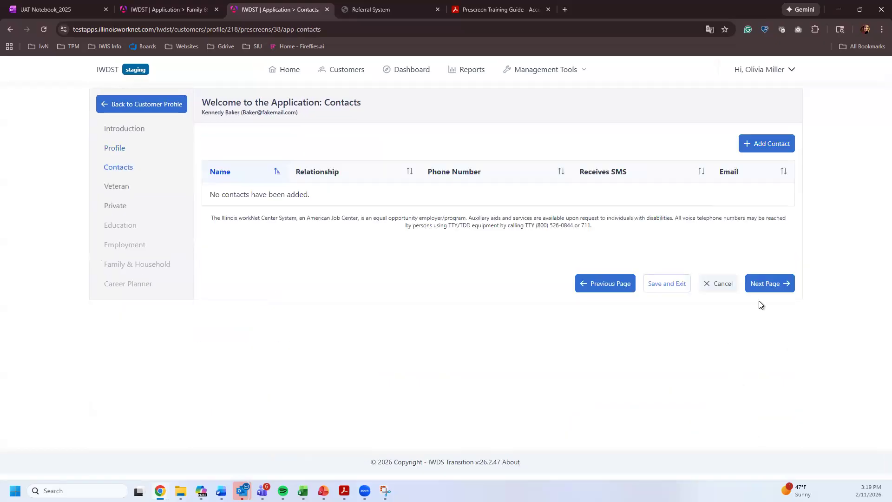
{"action": "left_click", "coordinate": [766, 289]}
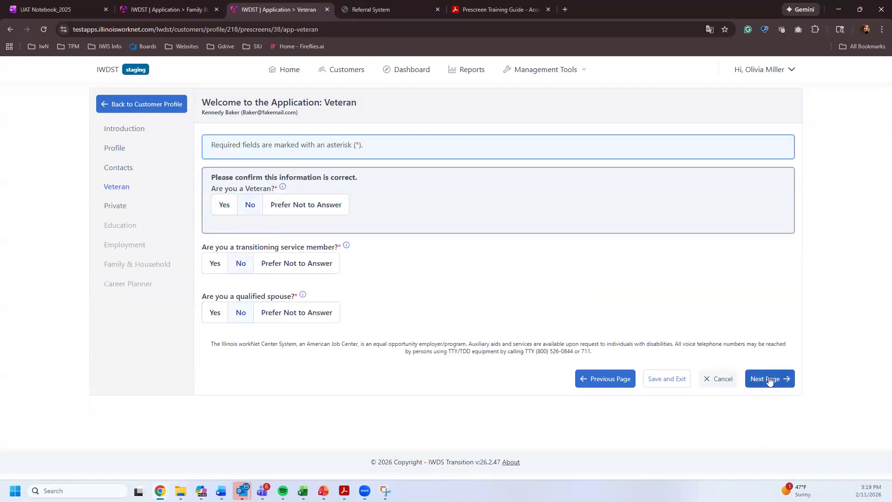
{"action": "left_click", "coordinate": [768, 377]}
- On Private, answer no parenting choices, no disability, no justice involvement, never in foster care, and no English trouble
{"action": "scroll", "coordinate": [767, 348], "scroll_direction": "down", "scroll_amount": 5}
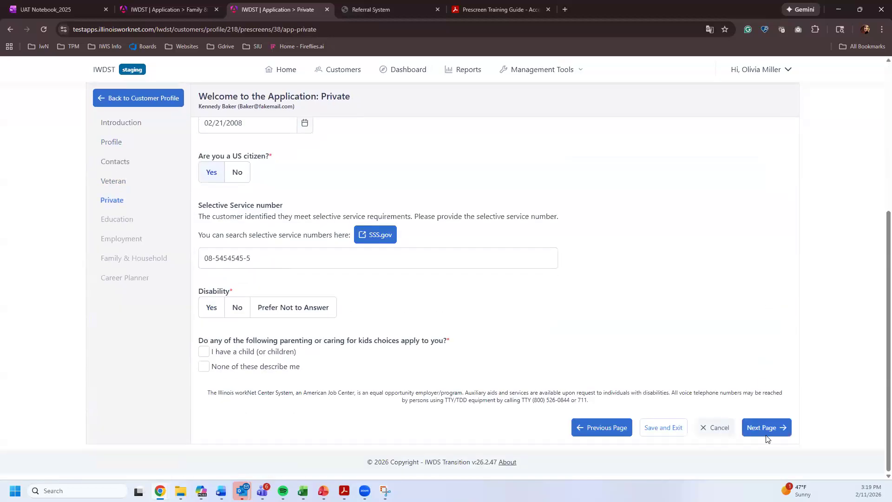
{"action": "left_click", "coordinate": [204, 366]}
{"action": "left_click", "coordinate": [236, 308]}
{"action": "left_click", "coordinate": [239, 413]}
{"action": "scroll", "coordinate": [241, 418], "scroll_direction": "down", "scroll_amount": 3}
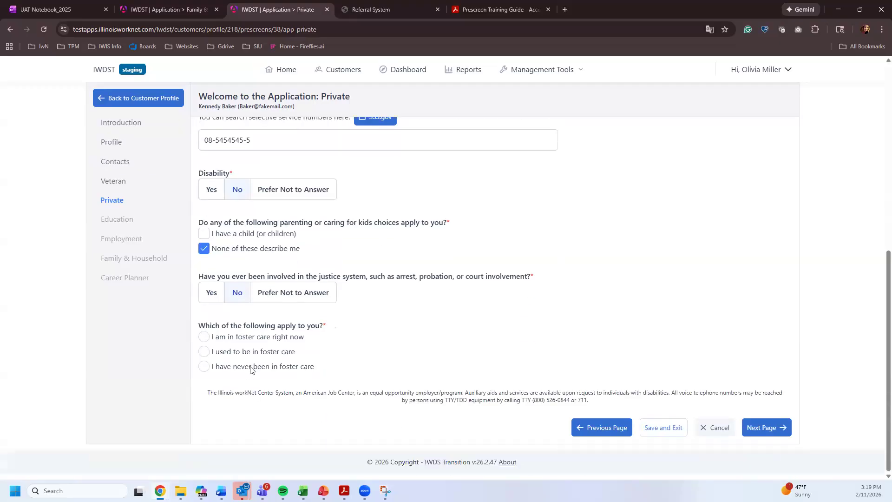
{"action": "left_click", "coordinate": [253, 367]}
{"action": "left_click", "coordinate": [242, 411]}
{"action": "scroll", "coordinate": [260, 372], "scroll_direction": "down", "scroll_amount": 1}
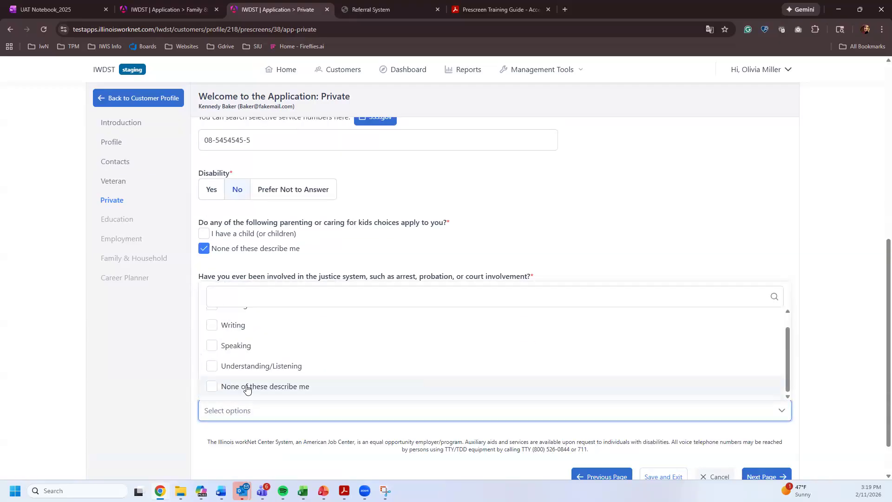
{"action": "left_click", "coordinate": [260, 384]}
{"action": "scroll", "coordinate": [571, 402], "scroll_direction": "down", "scroll_amount": 5}
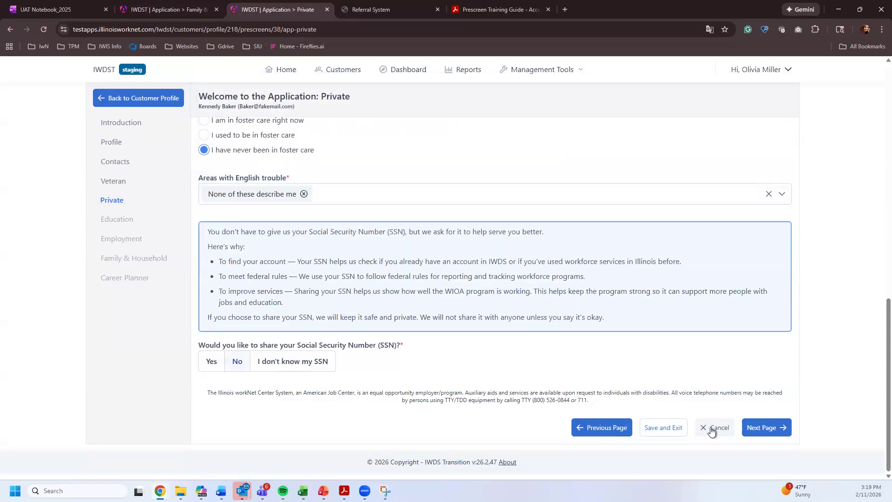
{"action": "left_click", "coordinate": [762, 426]}
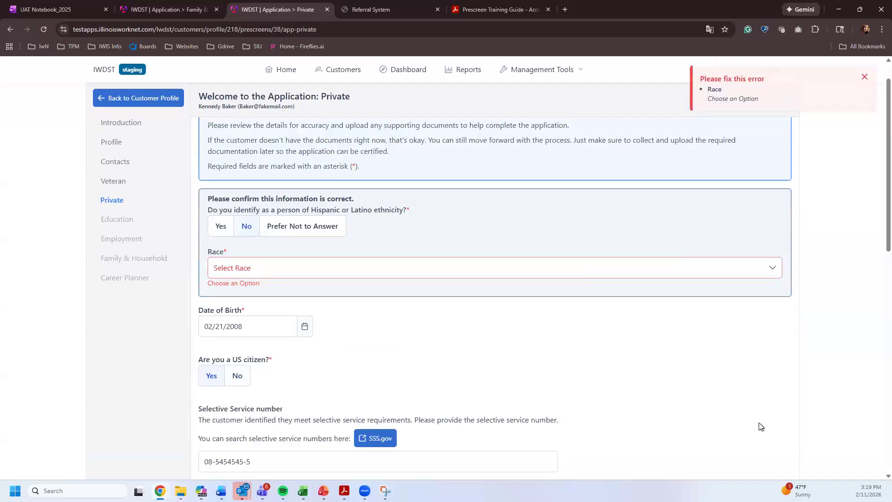
- Set race to Asian and save the Private page
{"action": "left_click", "coordinate": [253, 274]}
{"action": "left_click", "coordinate": [243, 344]}
{"action": "scroll", "coordinate": [707, 378], "scroll_direction": "down", "scroll_amount": 5}
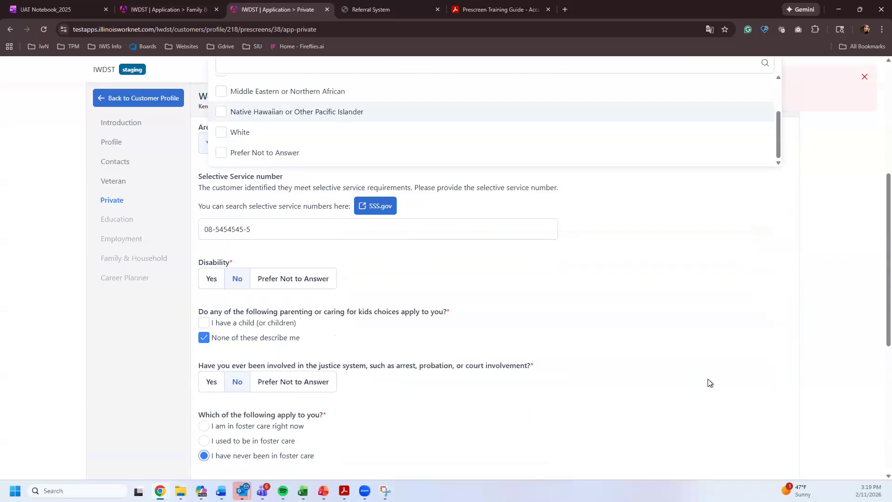
{"action": "scroll", "coordinate": [708, 380], "scroll_direction": "down", "scroll_amount": 5}
{"action": "left_click", "coordinate": [762, 424]}
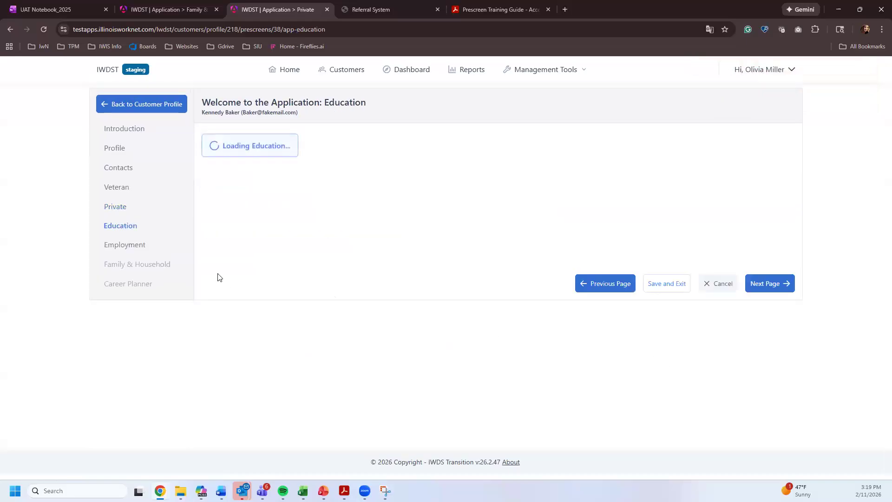
- Record education as finished 10th grade, save it, and return to the customer list
{"action": "left_click", "coordinate": [262, 189]}
{"action": "left_click", "coordinate": [264, 279]}
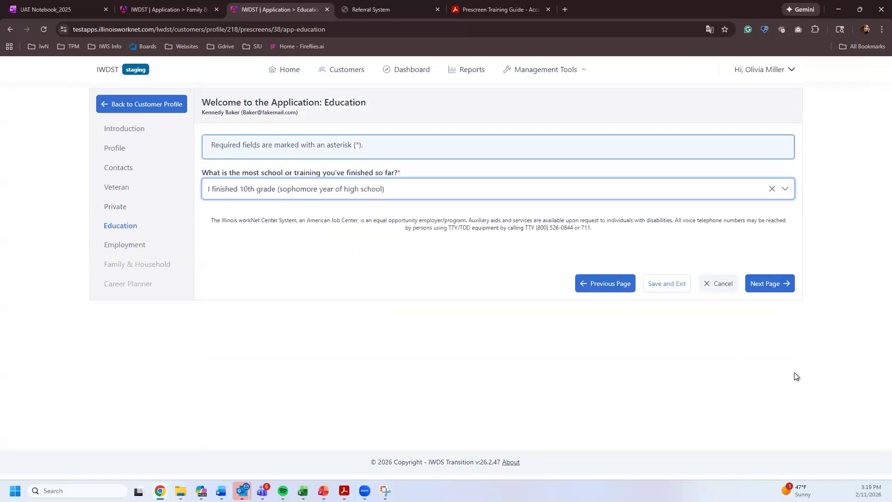
{"action": "left_click", "coordinate": [769, 284]}
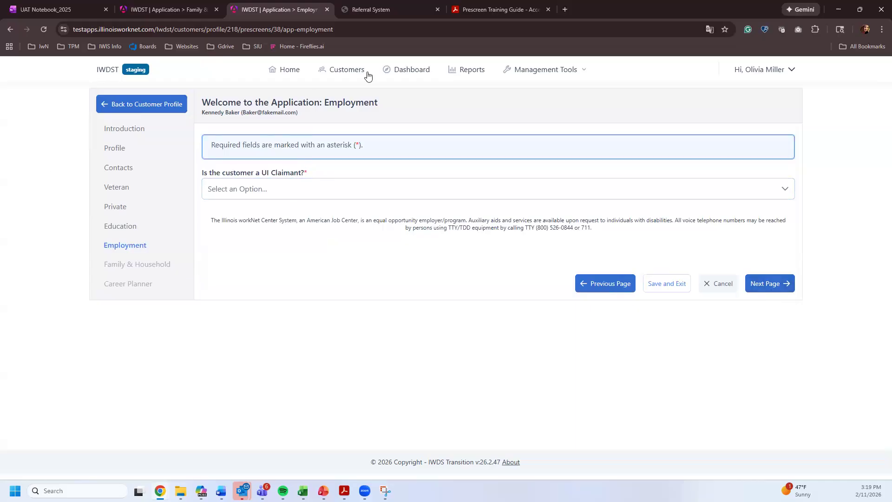
{"action": "left_click", "coordinate": [344, 69]}
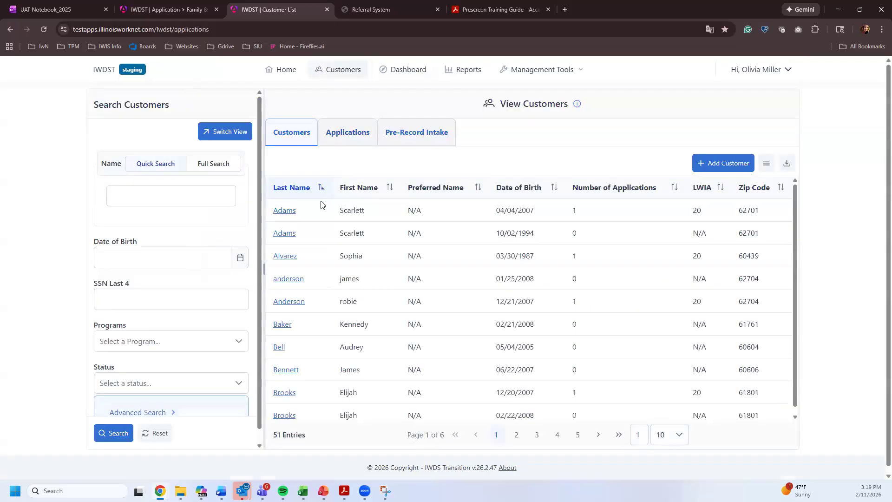
- Review the second customer's open and closed intake items, then return to the list
{"action": "left_click", "coordinate": [142, 96]}
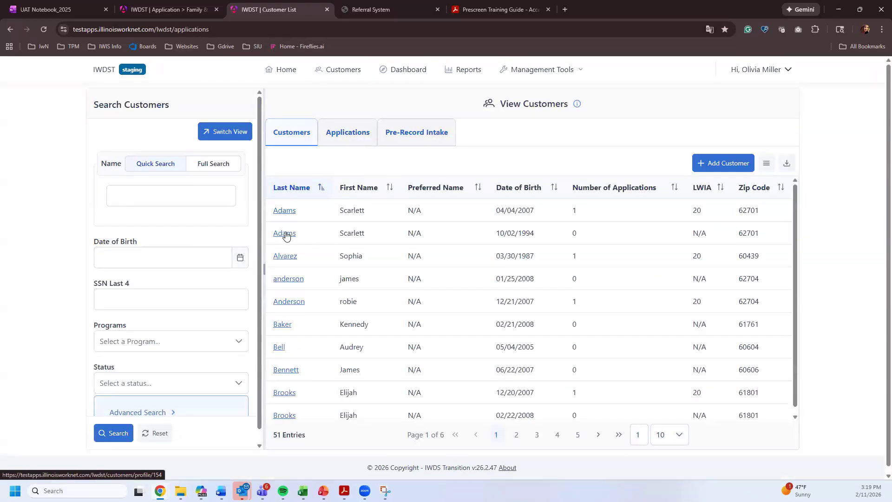
{"action": "left_click", "coordinate": [713, 245]}
{"action": "scroll", "coordinate": [338, 184], "scroll_direction": "down", "scroll_amount": 7}
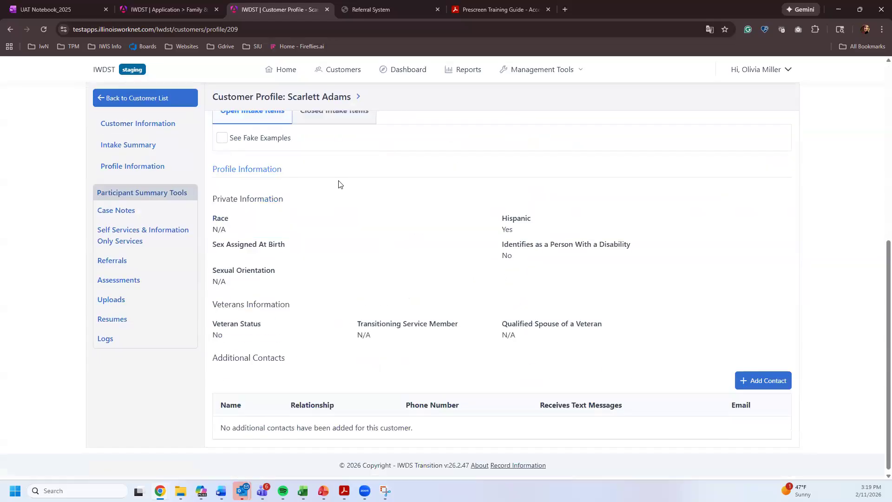
{"action": "left_click", "coordinate": [341, 124]}
{"action": "scroll", "coordinate": [478, 241], "scroll_direction": "up", "scroll_amount": 2}
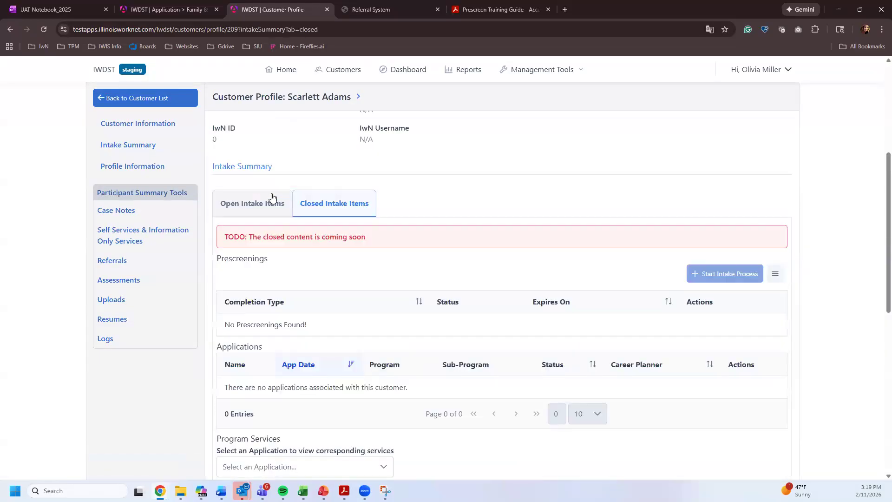
{"action": "left_click", "coordinate": [230, 215]}
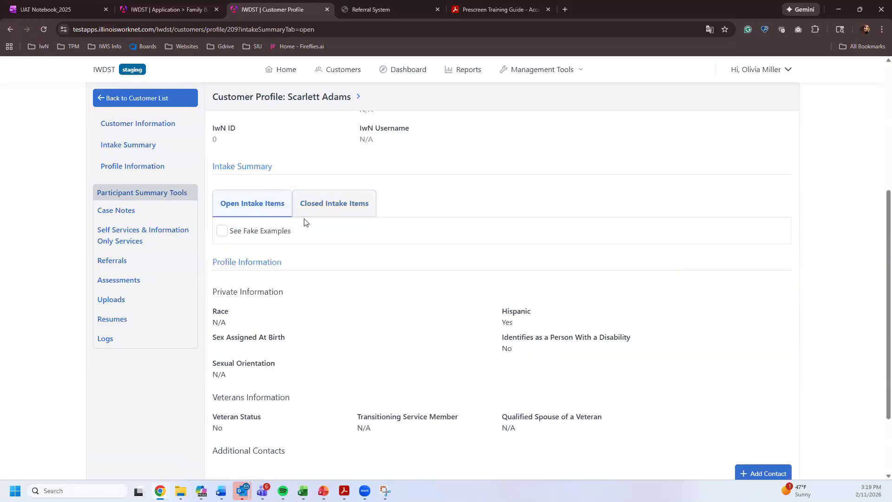
{"action": "left_click", "coordinate": [331, 211]}
{"action": "left_click", "coordinate": [339, 70]}
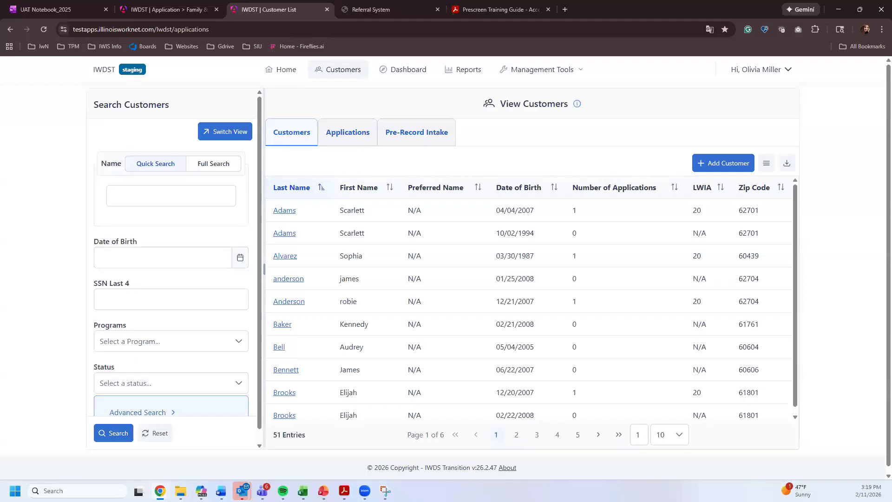
- Open the test customer's profile and delete the open prescreening
{"action": "left_click", "coordinate": [285, 372]}
{"action": "scroll", "coordinate": [331, 386], "scroll_direction": "down", "scroll_amount": 1}
{"action": "scroll", "coordinate": [330, 396], "scroll_direction": "down", "scroll_amount": 1}
{"action": "left_click", "coordinate": [327, 387]}
{"action": "left_click", "coordinate": [492, 299]}
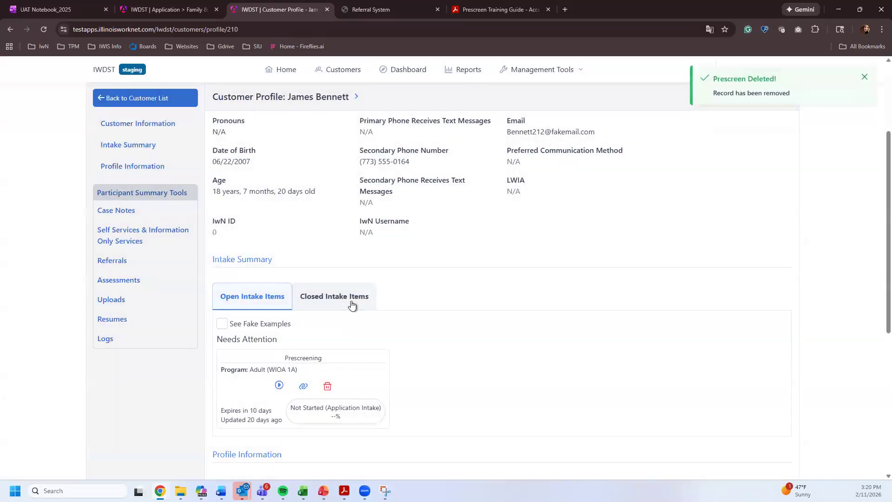
- Delete the closed Career Planner prescreening, reload the profile, and begin a new intake with the customer
{"action": "left_click", "coordinate": [359, 305]}
{"action": "left_click", "coordinate": [772, 420]}
{"action": "left_click", "coordinate": [493, 299]}
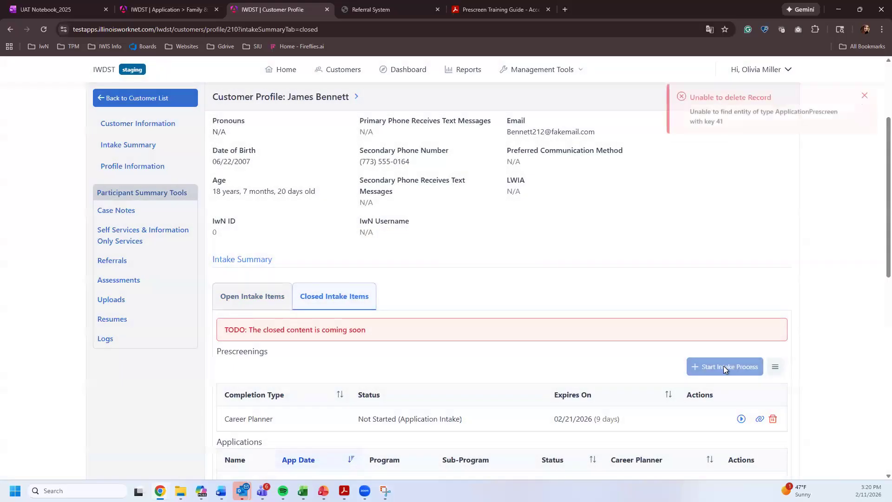
{"action": "left_click", "coordinate": [529, 29]}
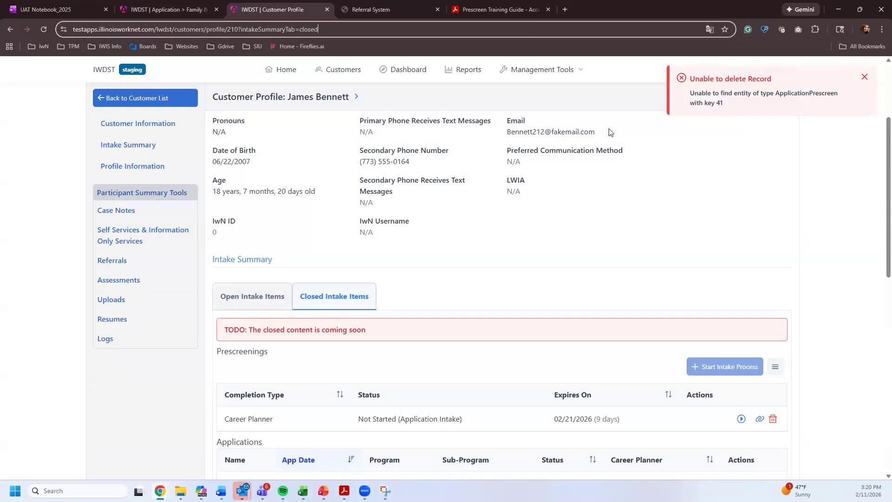
{"action": "key", "text": "Return"}
{"action": "left_click", "coordinate": [710, 374]}
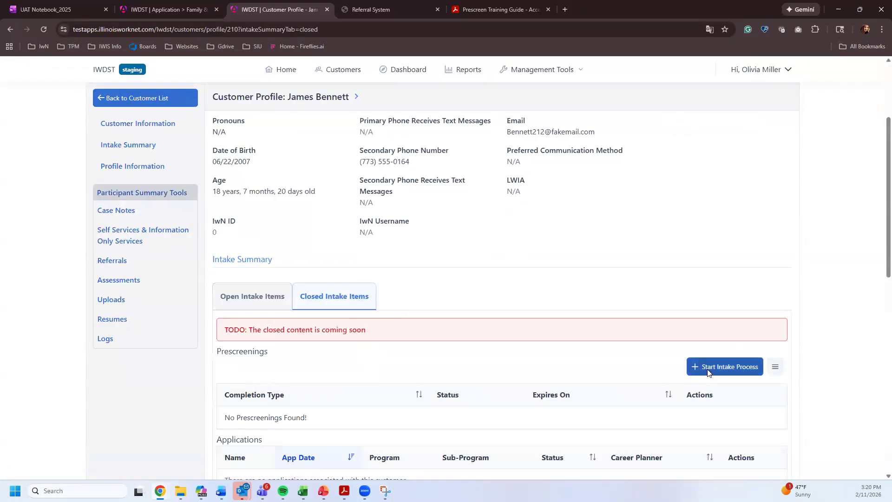
{"action": "left_click", "coordinate": [318, 159]}
- Start the prescreening and choose Return to Work, exploring different options, and a job close to home
{"action": "left_click", "coordinate": [606, 178]}
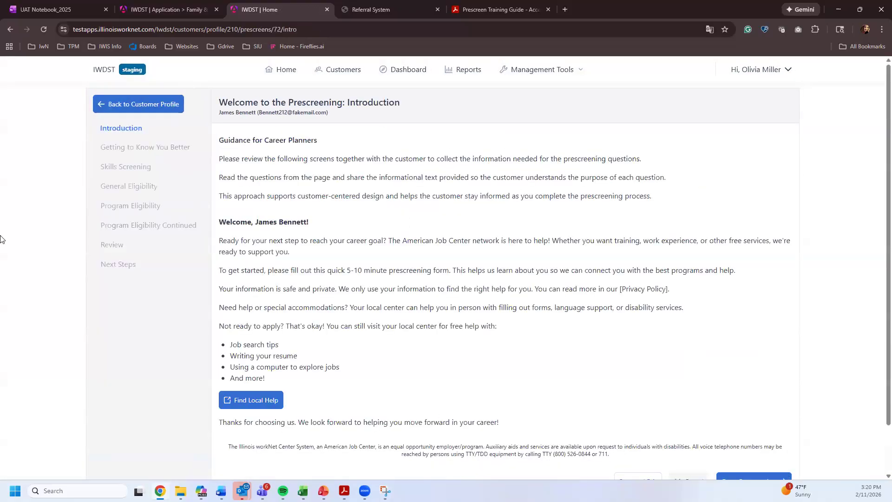
{"action": "scroll", "coordinate": [527, 369], "scroll_direction": "down", "scroll_amount": 2}
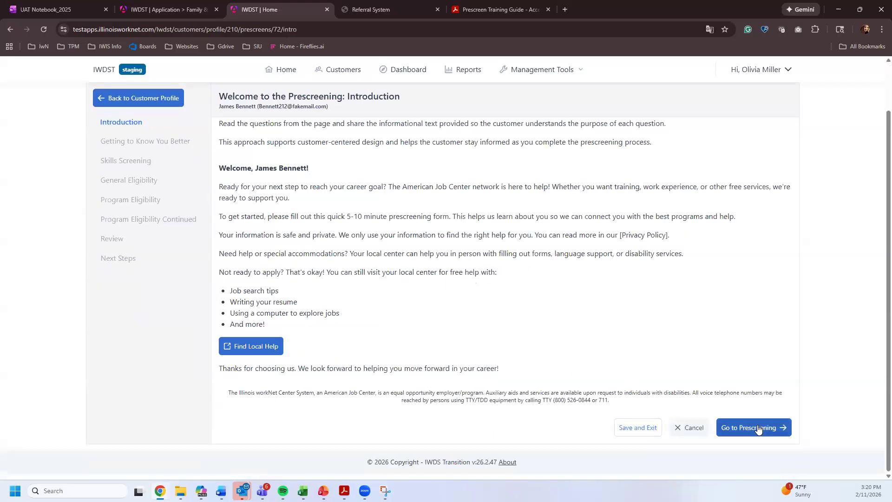
{"action": "left_click", "coordinate": [762, 426]}
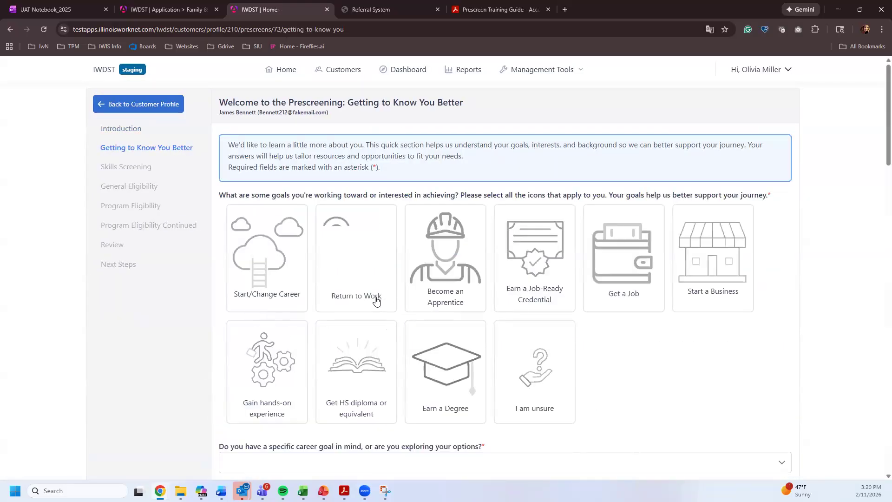
{"action": "left_click", "coordinate": [371, 297]}
{"action": "scroll", "coordinate": [321, 321], "scroll_direction": "down", "scroll_amount": 2}
{"action": "scroll", "coordinate": [314, 319], "scroll_direction": "down", "scroll_amount": 4}
{"action": "left_click", "coordinate": [261, 185]}
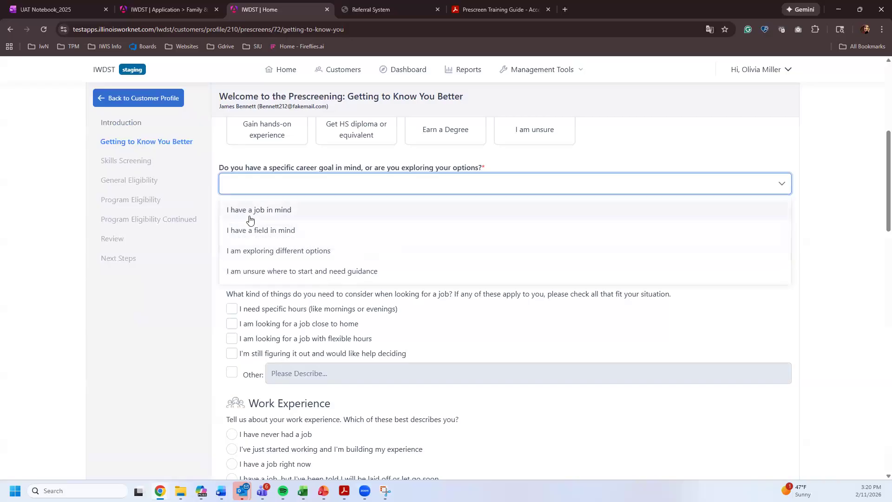
{"action": "left_click", "coordinate": [251, 253]}
{"action": "left_click", "coordinate": [269, 324]}
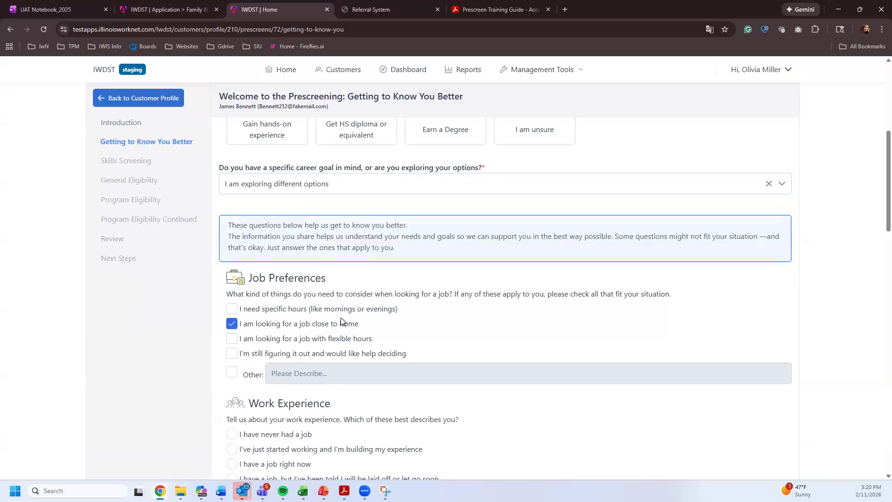
{"action": "scroll", "coordinate": [500, 344], "scroll_direction": "down", "scroll_amount": 8}
{"action": "scroll", "coordinate": [557, 357], "scroll_direction": "down", "scroll_amount": 12}
{"action": "left_click", "coordinate": [785, 424]}
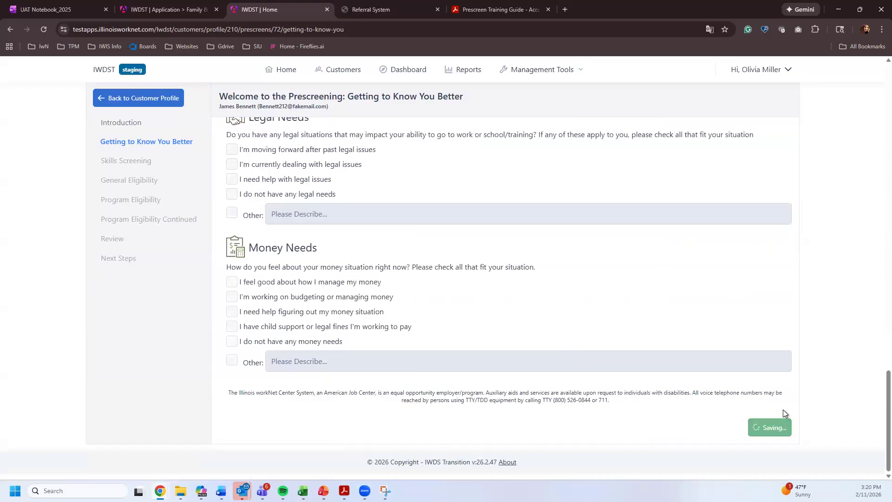
- Answer all six Skills Screening questions 'I can do this on my own' and advance
{"action": "left_click", "coordinate": [475, 222]}
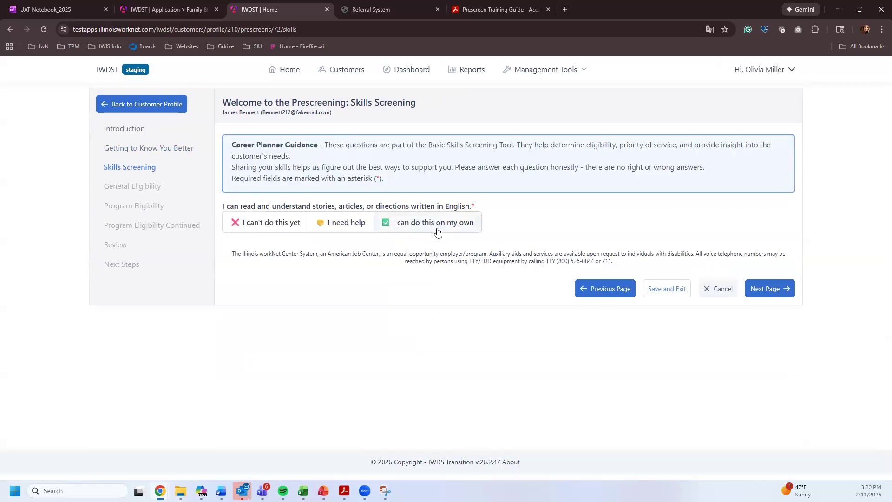
{"action": "left_click", "coordinate": [432, 265]}
{"action": "left_click", "coordinate": [432, 306]}
{"action": "left_click", "coordinate": [454, 349]}
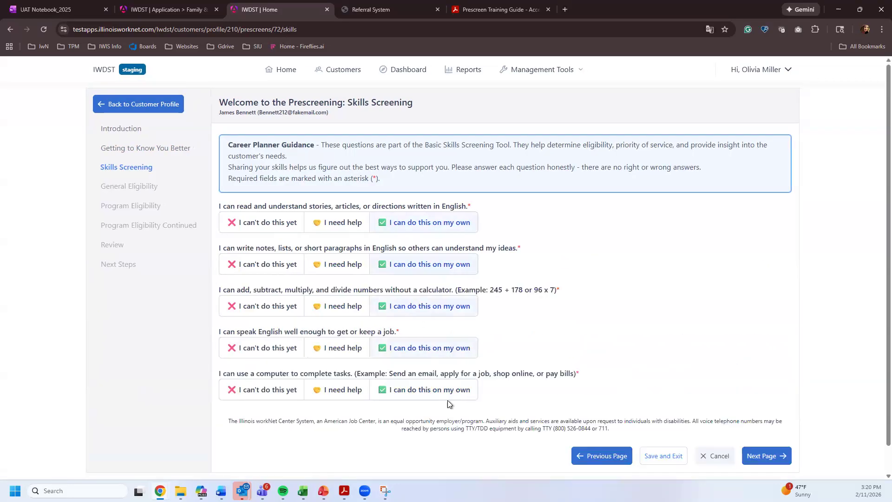
{"action": "left_click", "coordinate": [448, 392]}
{"action": "left_click", "coordinate": [453, 429]}
{"action": "scroll", "coordinate": [447, 368], "scroll_direction": "down", "scroll_amount": 3}
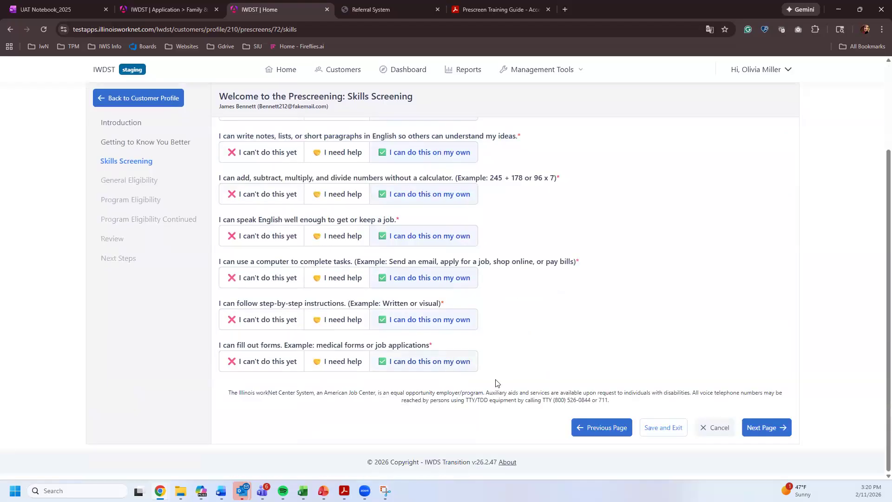
{"action": "left_click", "coordinate": [758, 428]}
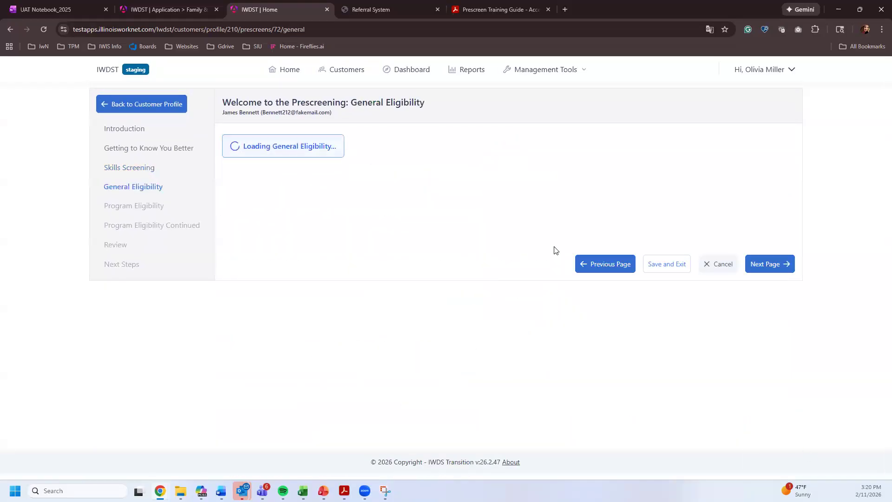
- Set sex to Female, US citizen No, and legally able to work Yes, then save
{"action": "left_click", "coordinate": [306, 234]}
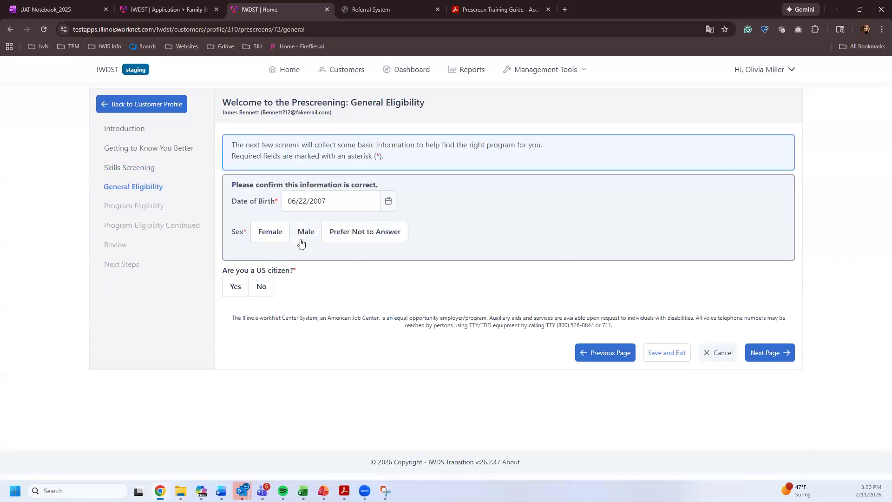
{"action": "left_click", "coordinate": [261, 288]}
{"action": "left_click", "coordinate": [235, 332]}
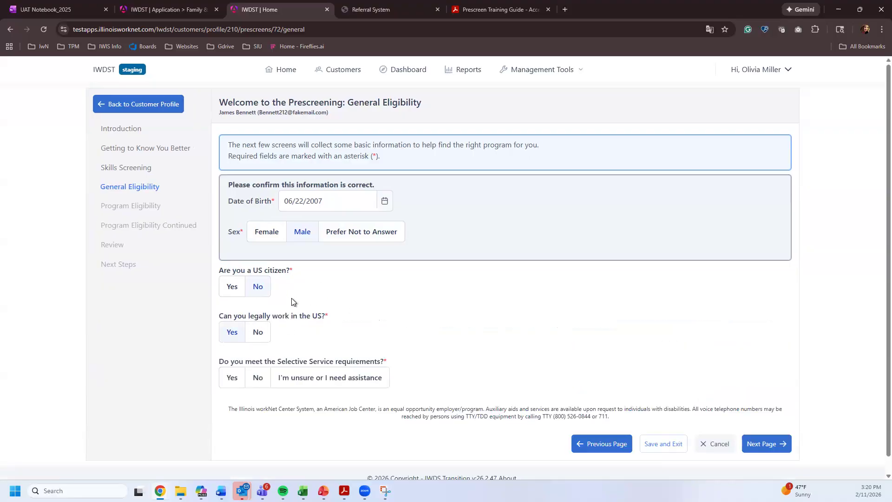
{"action": "left_click", "coordinate": [266, 232]}
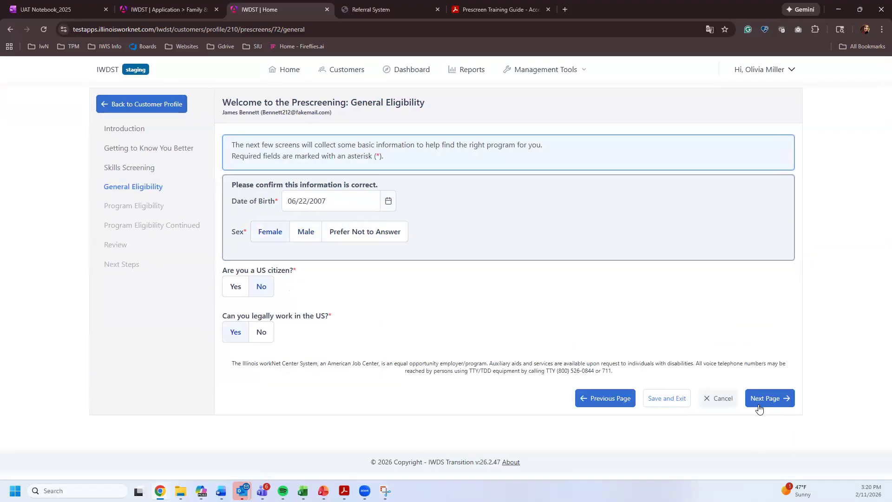
{"action": "left_click", "coordinate": [771, 398]}
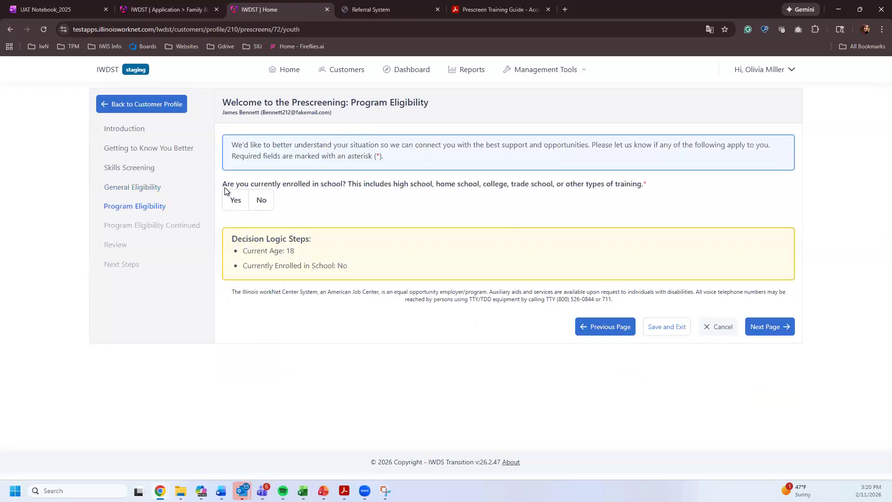
- Answer not enrolled in school, no high school diploma, and Yes to having a GED
{"action": "left_click", "coordinate": [265, 206]}
{"action": "left_click", "coordinate": [235, 251]}
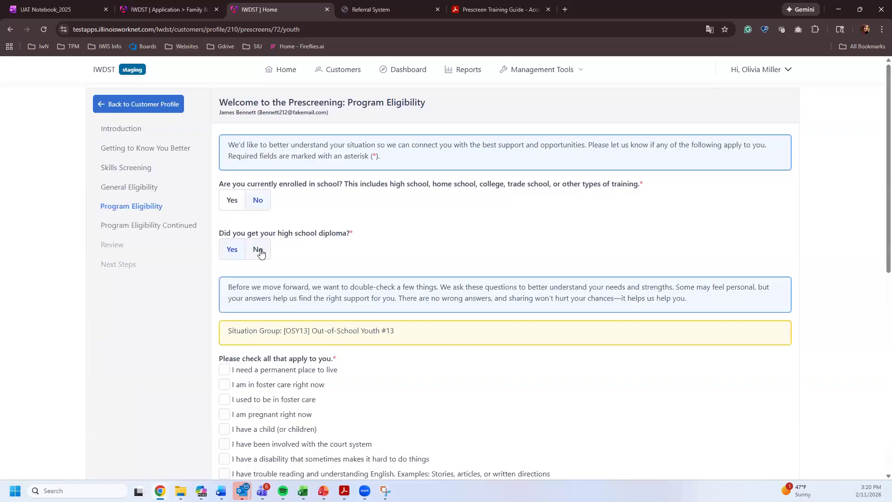
{"action": "left_click", "coordinate": [260, 253]}
{"action": "left_click", "coordinate": [231, 297]}
{"action": "scroll", "coordinate": [708, 380], "scroll_direction": "down", "scroll_amount": 2}
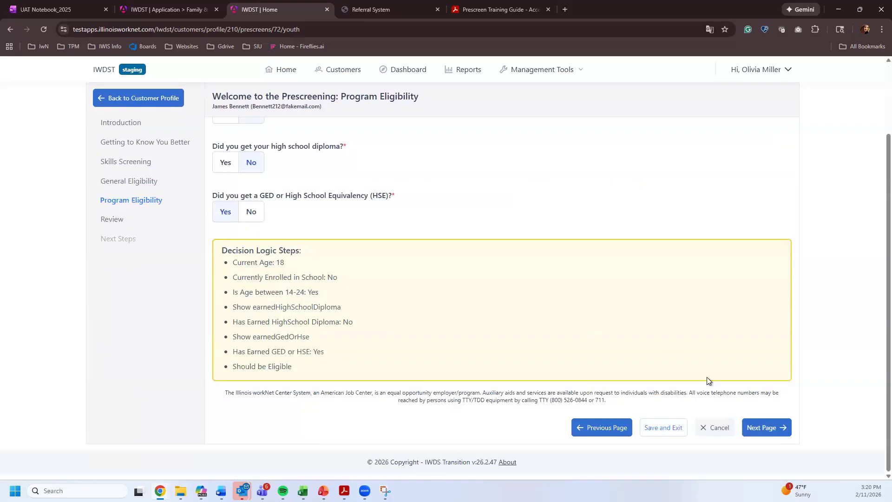
{"action": "left_click", "coordinate": [782, 435]}
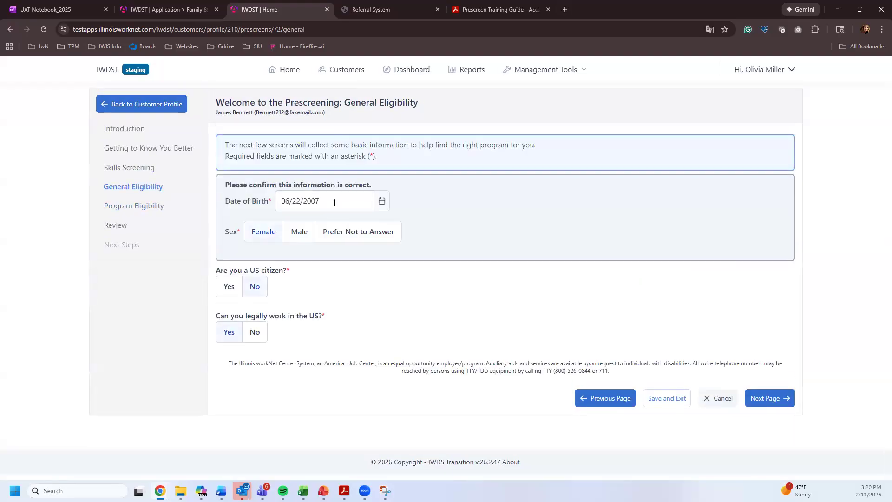
- Change the birth year to 1990, save, and answer Yes to both layoff questions
{"action": "left_click_drag", "start_coordinate": [319, 202], "coordinate": [316, 201]}
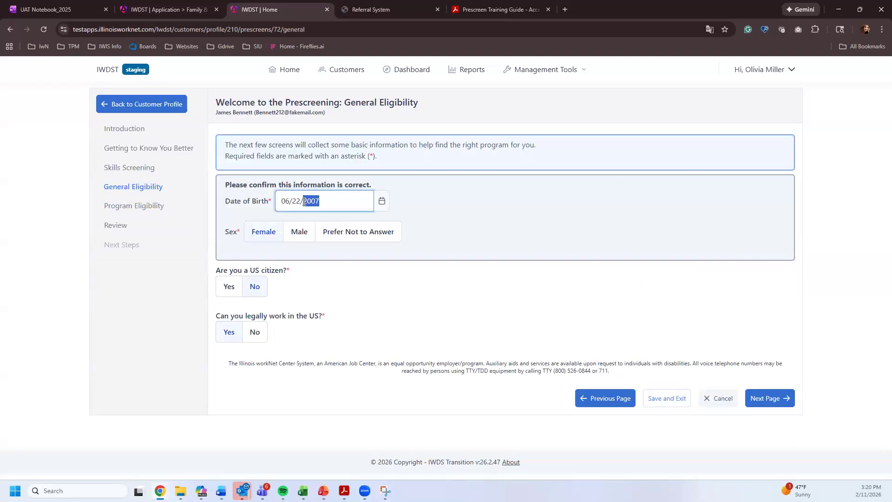
{"action": "key", "text": "BackSpace"}
{"action": "type", "text": "1990"}
{"action": "left_click", "coordinate": [786, 403]}
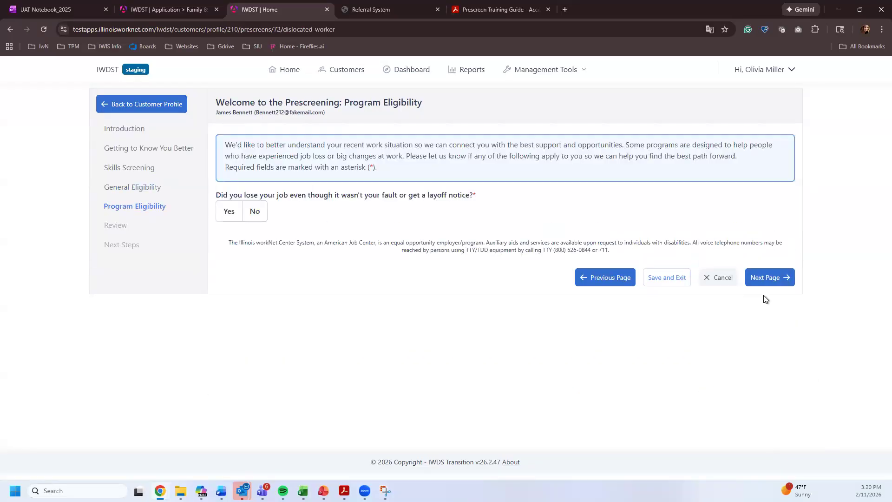
{"action": "left_click", "coordinate": [229, 212]}
{"action": "left_click", "coordinate": [229, 260]}
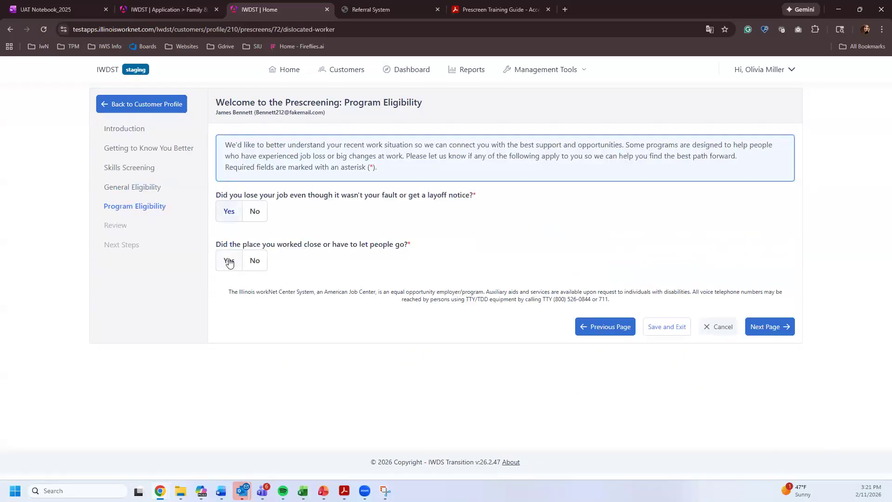
- Confirm both review checkboxes, finish the prescreening, and start the WIOA application
{"action": "left_click", "coordinate": [775, 331]}
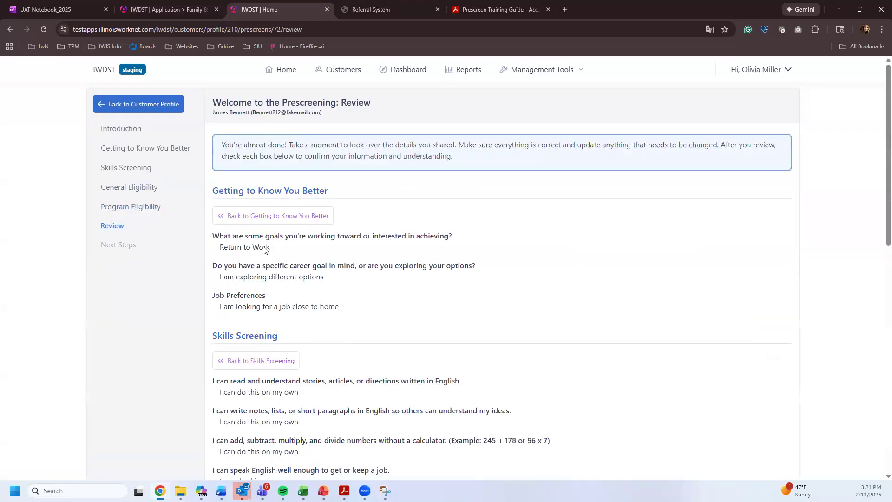
{"action": "scroll", "coordinate": [263, 249], "scroll_direction": "down", "scroll_amount": 12}
{"action": "left_click", "coordinate": [217, 356]}
{"action": "left_click", "coordinate": [217, 382]}
{"action": "left_click", "coordinate": [762, 443]}
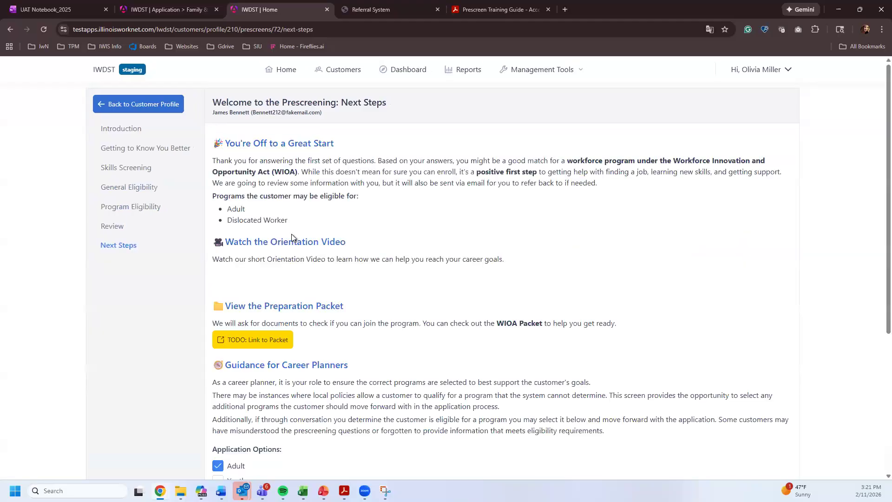
{"action": "scroll", "coordinate": [245, 333], "scroll_direction": "down", "scroll_amount": 4}
{"action": "scroll", "coordinate": [487, 404], "scroll_direction": "down", "scroll_amount": 1}
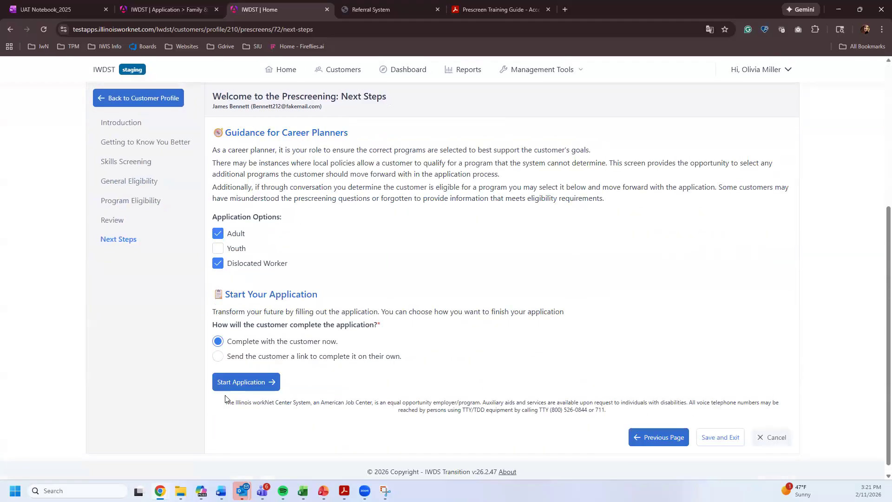
{"action": "left_click", "coordinate": [244, 381]}
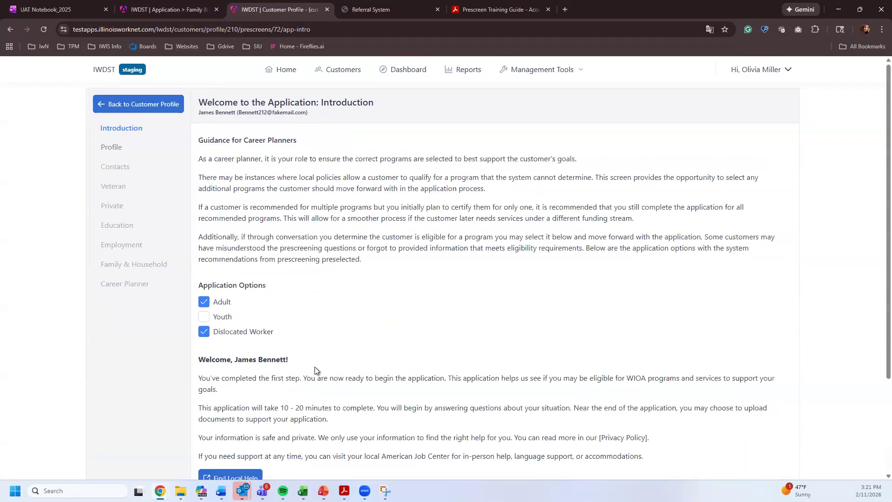
- Set living situation 'I prefer not to answer', marital status Single, and poverty area Yes
{"action": "scroll", "coordinate": [558, 395], "scroll_direction": "down", "scroll_amount": 3}
{"action": "left_click", "coordinate": [764, 425]}
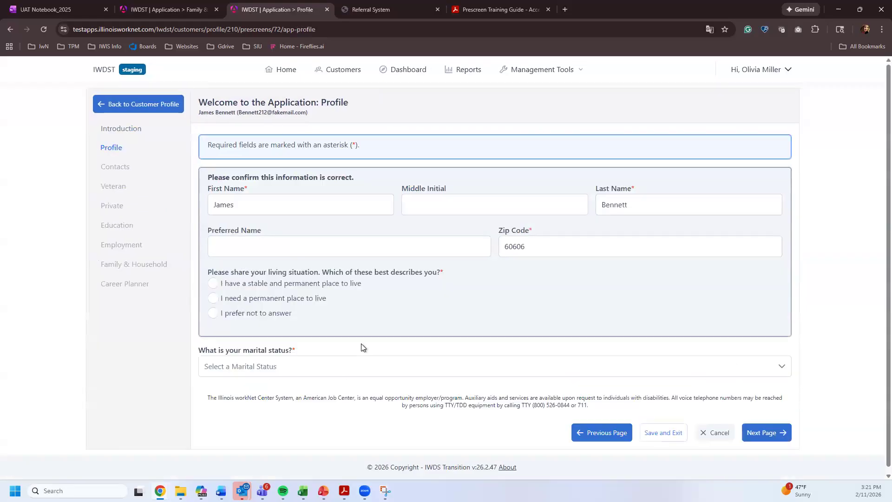
{"action": "left_click", "coordinate": [241, 313]}
{"action": "left_click", "coordinate": [260, 366]}
{"action": "scroll", "coordinate": [237, 327], "scroll_direction": "down", "scroll_amount": 1}
{"action": "left_click", "coordinate": [239, 325]}
{"action": "scroll", "coordinate": [282, 390], "scroll_direction": "down", "scroll_amount": 2}
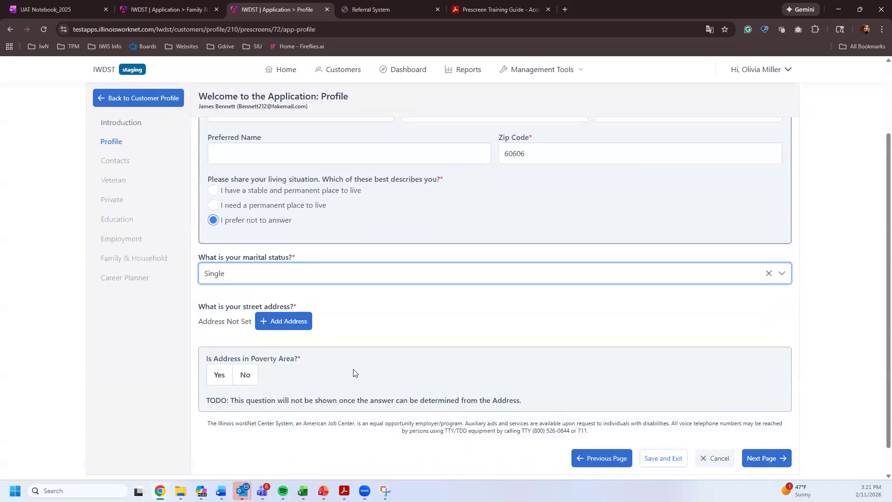
{"action": "left_click", "coordinate": [218, 375]}
- Enter address '123 main test', Illinois, and accept the recommended N Main St, Springfield, IL 62629
{"action": "left_click", "coordinate": [291, 325]}
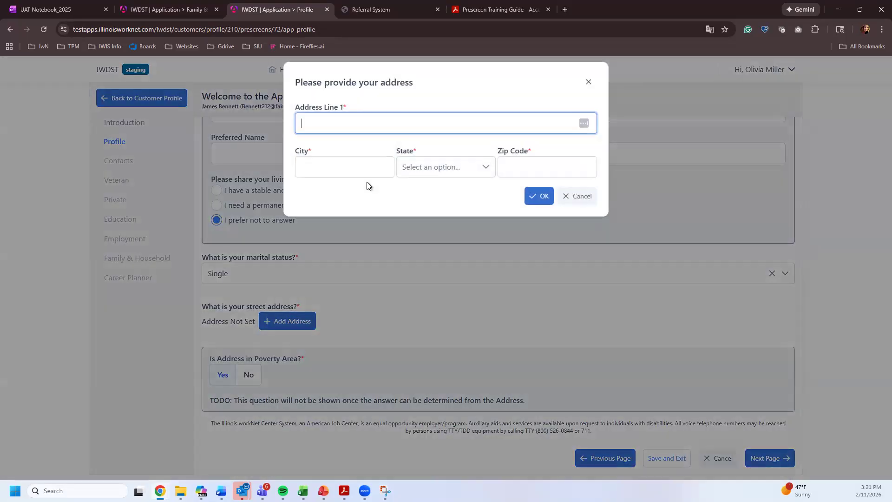
{"action": "type", "text": "123 main test"}
{"action": "key", "text": "Tab"}
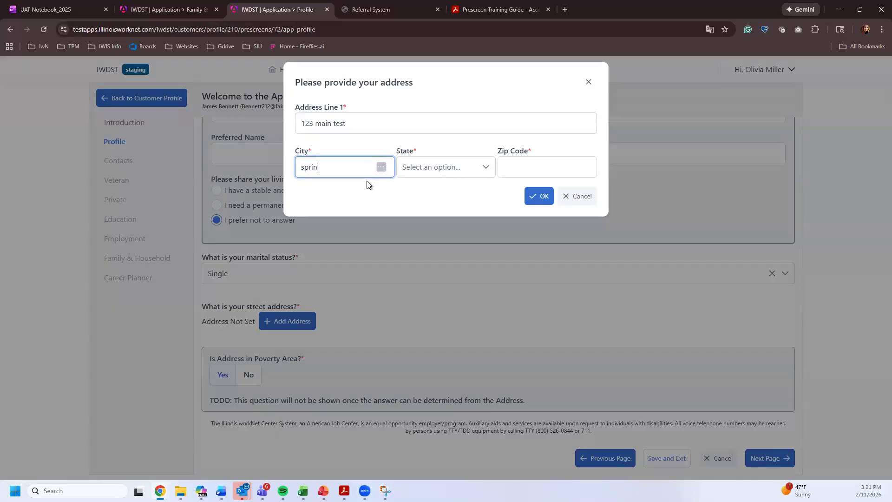
{"action": "key", "text": "Tab"}
{"action": "type", "text": "il"}
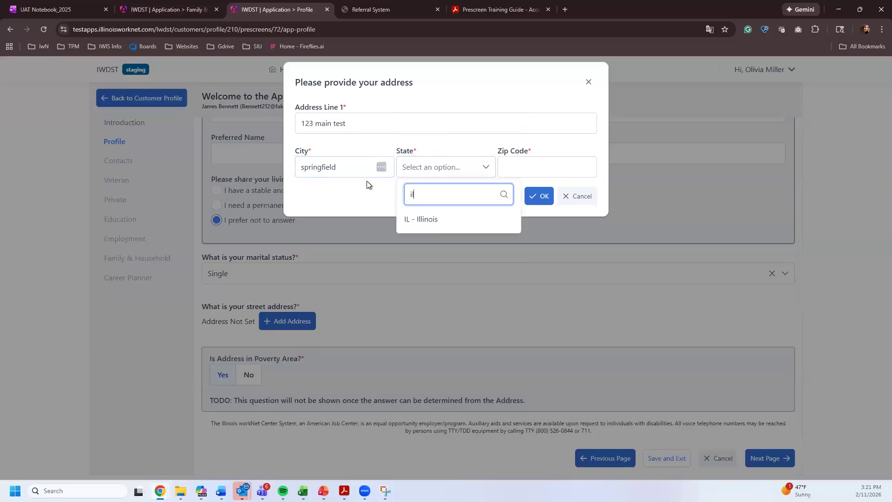
{"action": "key", "text": "Return"}
{"action": "key", "text": "Tab"}
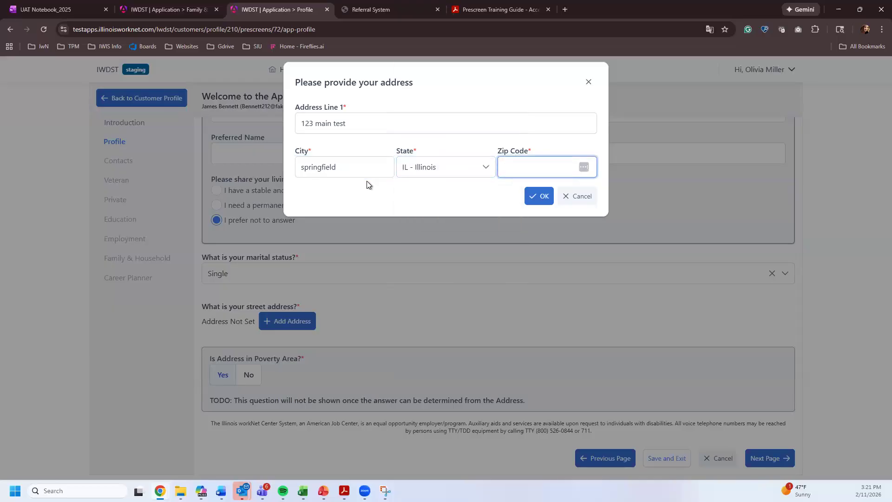
{"action": "left_click", "coordinate": [537, 196]}
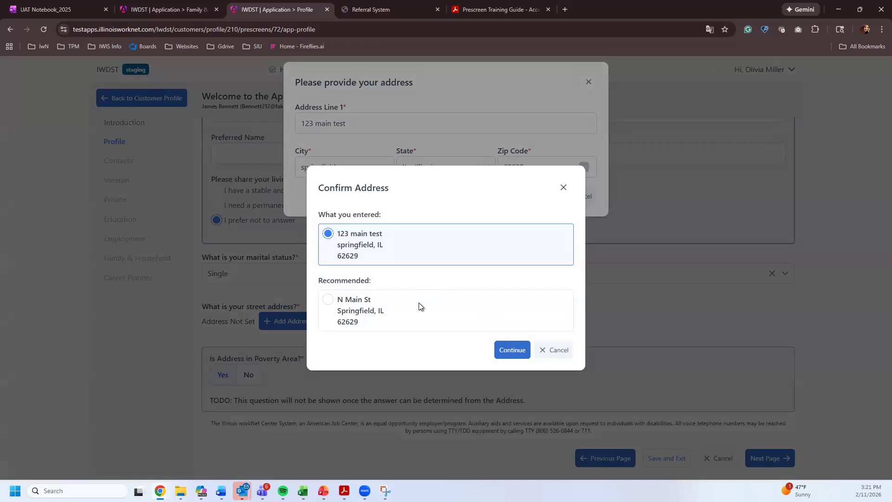
{"action": "left_click", "coordinate": [339, 299]}
{"action": "left_click", "coordinate": [503, 356]}
- Answer the phone question, pass Contacts, and save Veteran with No for transitioning member
{"action": "scroll", "coordinate": [469, 351], "scroll_direction": "down", "scroll_amount": 3}
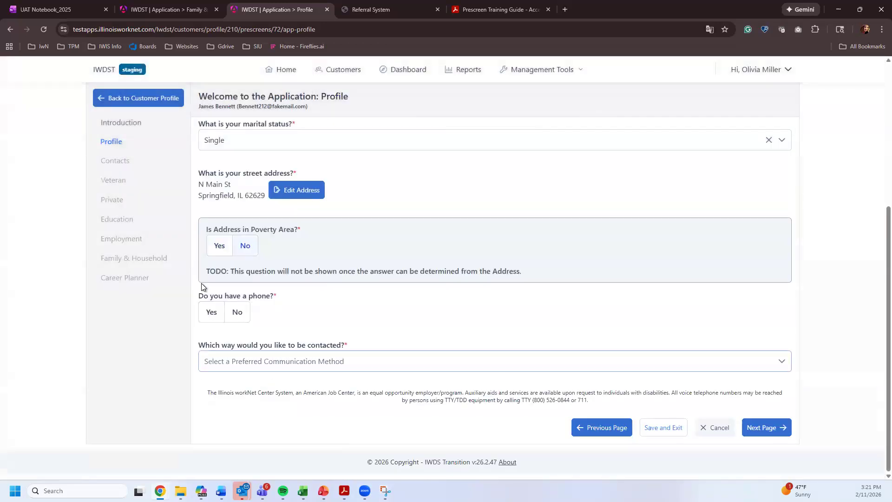
{"action": "left_click", "coordinate": [211, 312]}
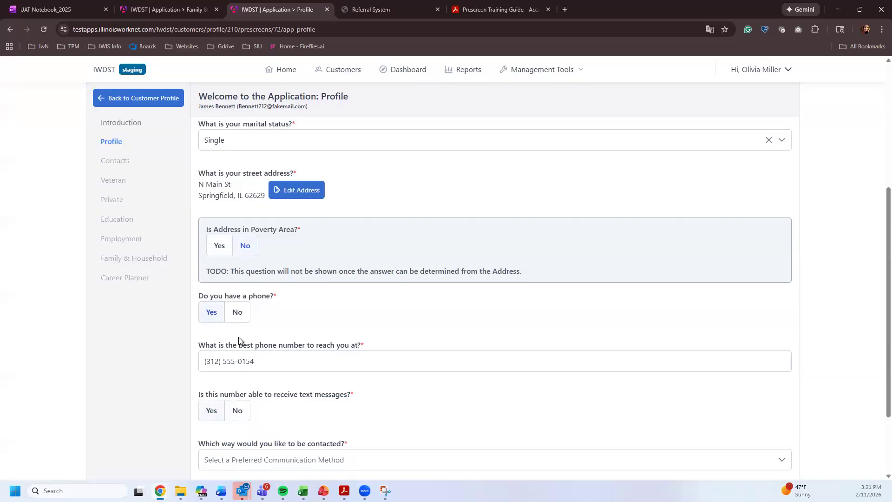
{"action": "left_click", "coordinate": [761, 425]}
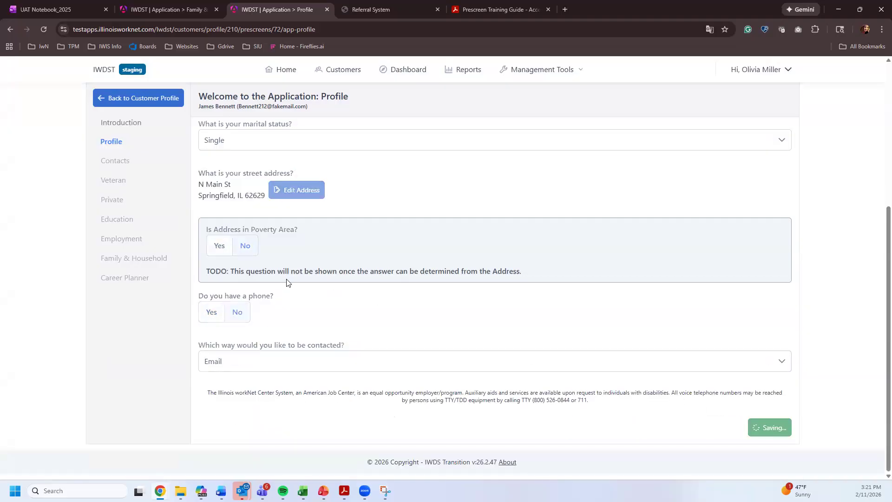
{"action": "left_click", "coordinate": [764, 284]}
{"action": "left_click", "coordinate": [241, 263]}
{"action": "left_click", "coordinate": [767, 329]}
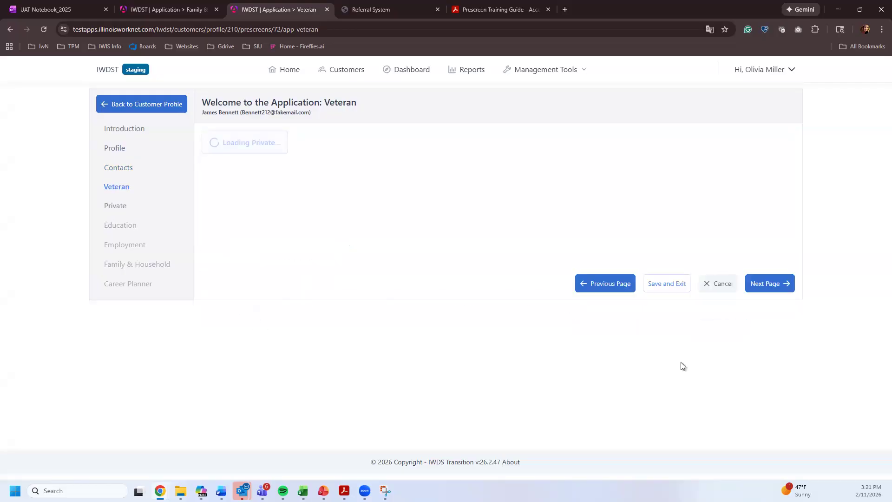
- Answer no parenting choices, no justice involvement, never in foster care, and 'None of these describe me' for English
{"action": "scroll", "coordinate": [275, 334], "scroll_direction": "down", "scroll_amount": 5}
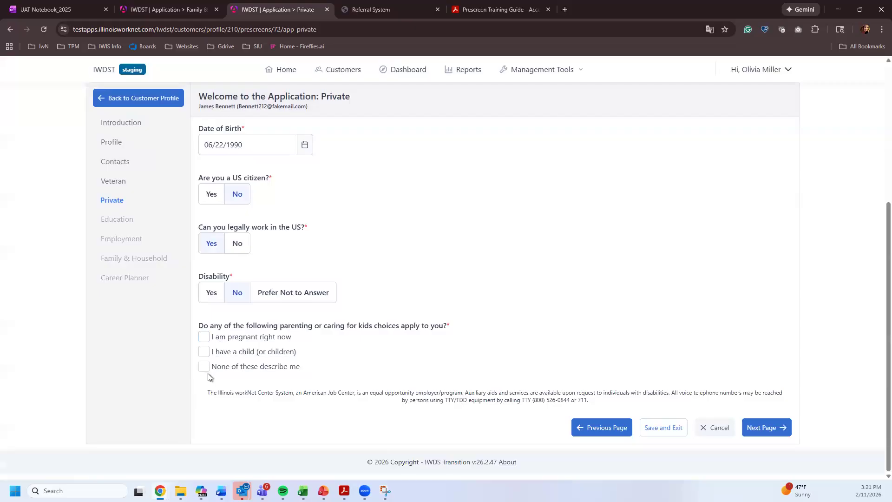
{"action": "left_click", "coordinate": [206, 368]}
{"action": "left_click", "coordinate": [237, 410]}
{"action": "scroll", "coordinate": [233, 372], "scroll_direction": "down", "scroll_amount": 2}
{"action": "left_click", "coordinate": [230, 367]}
{"action": "scroll", "coordinate": [235, 367], "scroll_direction": "down", "scroll_amount": 1}
{"action": "left_click", "coordinate": [236, 367]}
{"action": "scroll", "coordinate": [239, 342], "scroll_direction": "down", "scroll_amount": 1}
{"action": "left_click", "coordinate": [247, 337]}
{"action": "scroll", "coordinate": [324, 384], "scroll_direction": "down", "scroll_amount": 3}
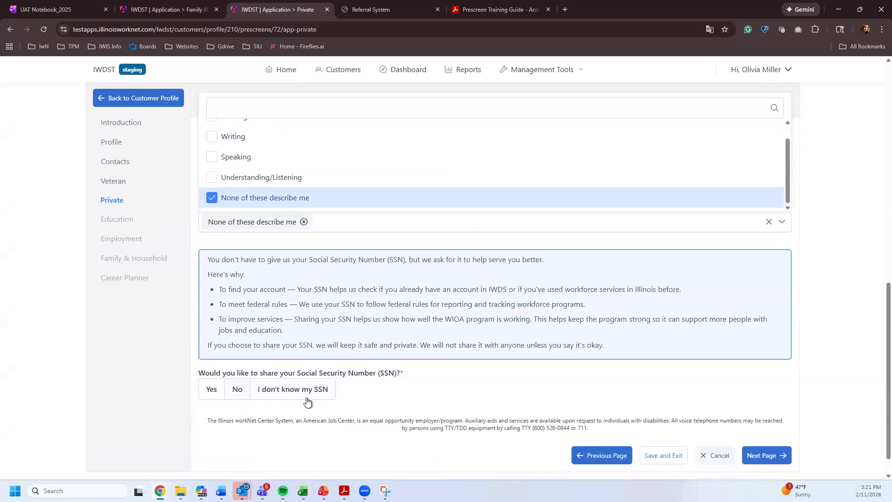
{"action": "left_click", "coordinate": [781, 431]}
- Fix the race error with the American Indian option, decline sharing the SSN, and continue
{"action": "left_click", "coordinate": [763, 454]}
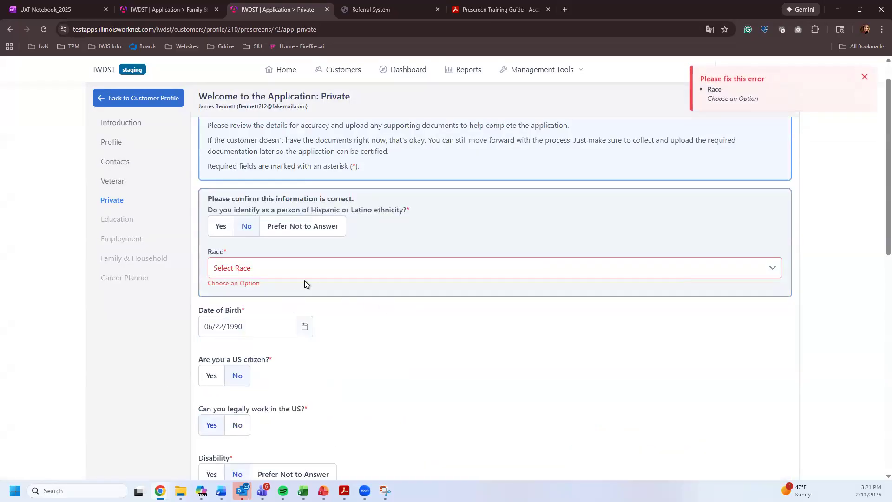
{"action": "left_click", "coordinate": [315, 270]}
{"action": "left_click", "coordinate": [324, 320]}
{"action": "left_click", "coordinate": [751, 401]}
{"action": "scroll", "coordinate": [751, 401], "scroll_direction": "down", "scroll_amount": 10}
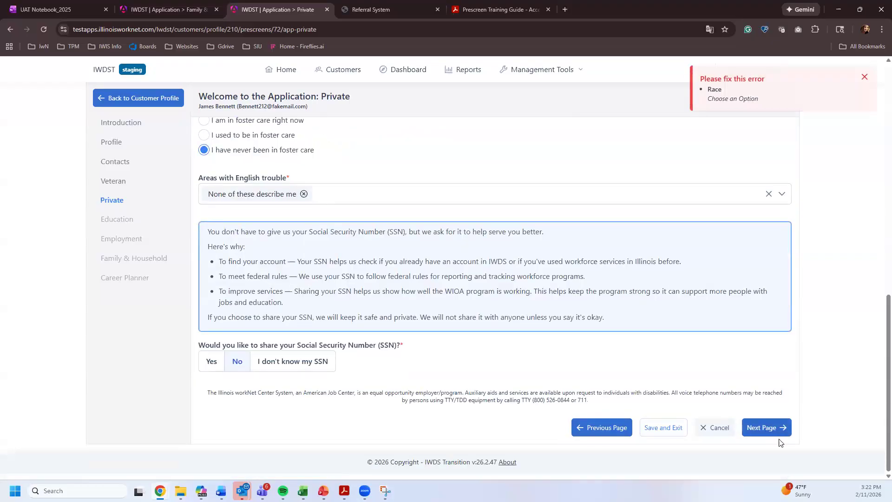
{"action": "left_click", "coordinate": [761, 428]}
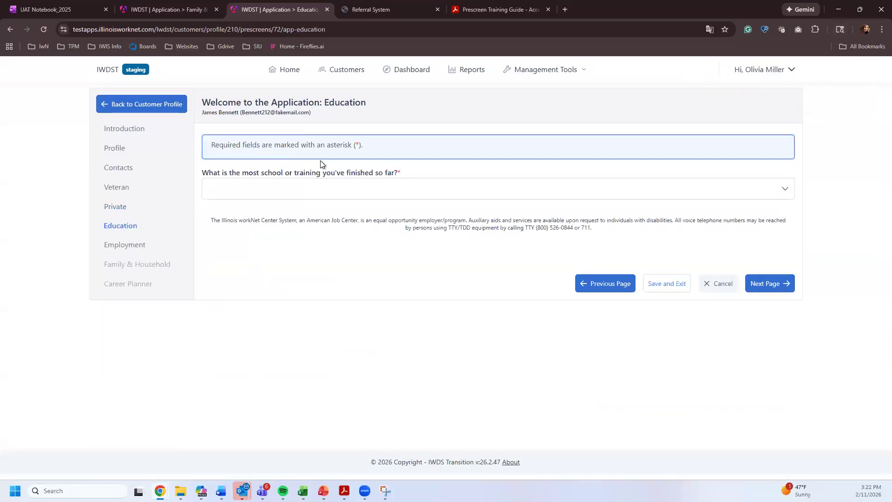
- Record education as 'I finished 8th grade', continue to Employment, and open the employer search
{"action": "left_click", "coordinate": [330, 197]}
{"action": "left_click", "coordinate": [274, 235]}
{"action": "left_click", "coordinate": [777, 288]}
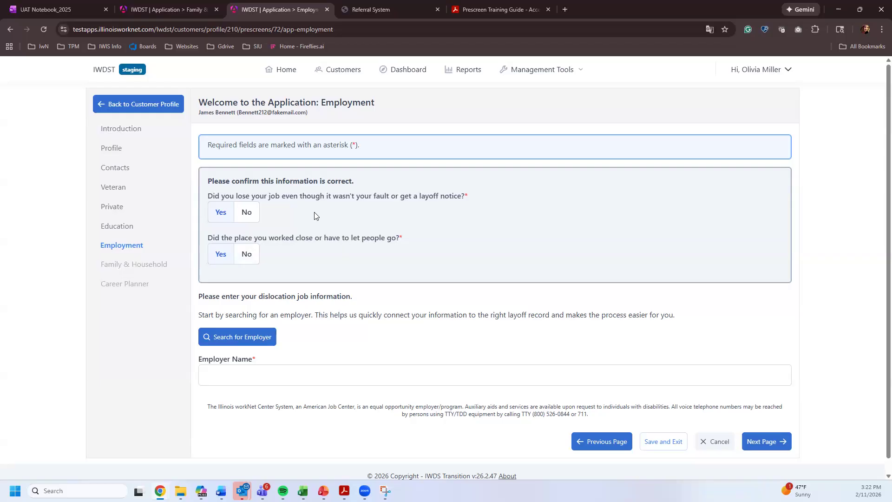
{"action": "left_click", "coordinate": [242, 338]}
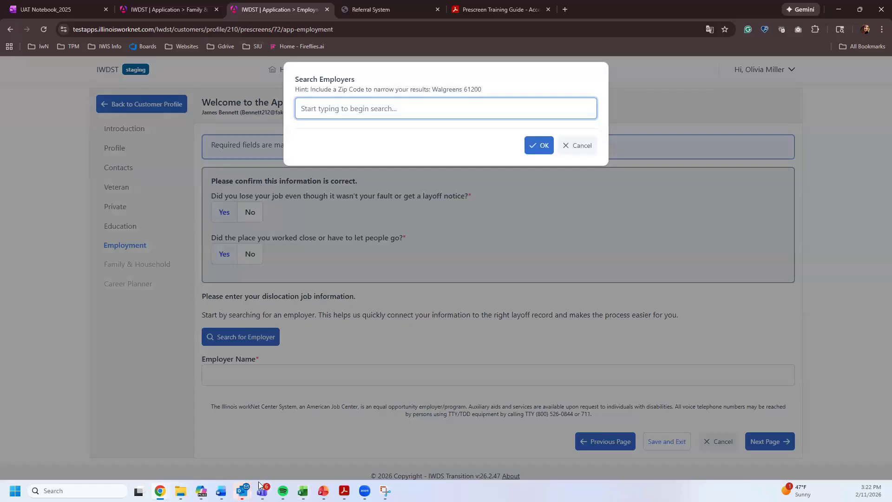
{"action": "mouse_move", "coordinate": [221, 490]}
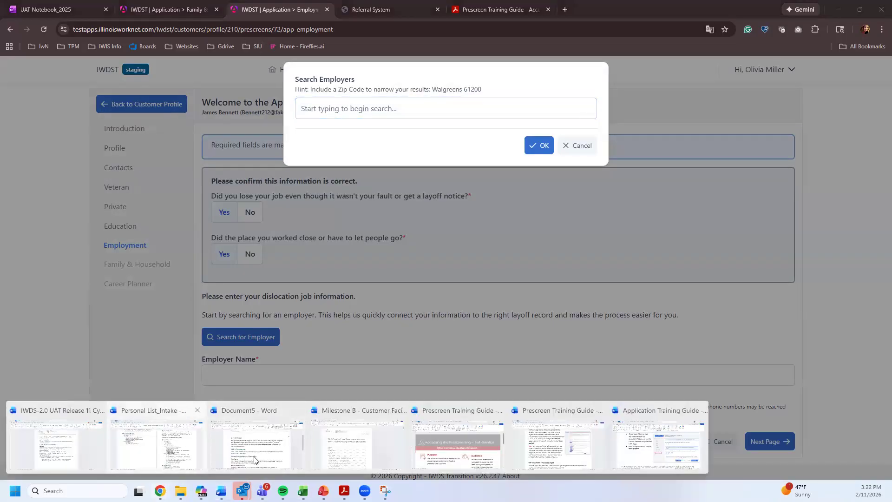
- In the Personal List_Intake document, scroll to the persona's Employment Background showing Global Test Equipment
{"action": "left_click", "coordinate": [153, 449]}
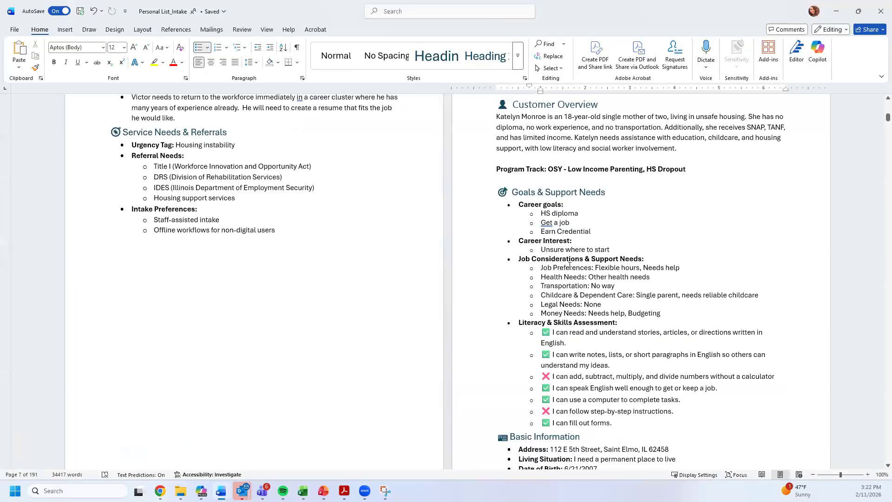
{"action": "scroll", "coordinate": [569, 266], "scroll_direction": "down", "scroll_amount": 15}
{"action": "scroll", "coordinate": [571, 273], "scroll_direction": "up", "scroll_amount": 15}
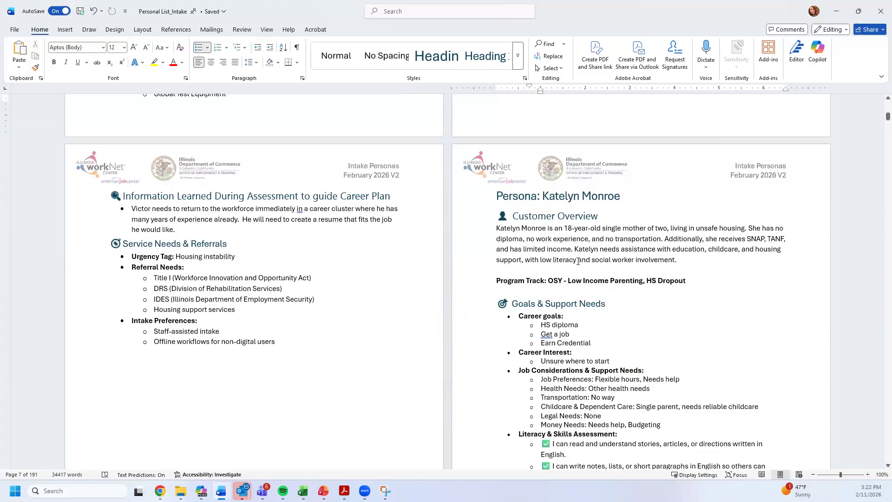
{"action": "scroll", "coordinate": [823, 209], "scroll_direction": "down", "scroll_amount": 3}
{"action": "left_click_drag", "start_coordinate": [887, 117], "coordinate": [881, 95]}
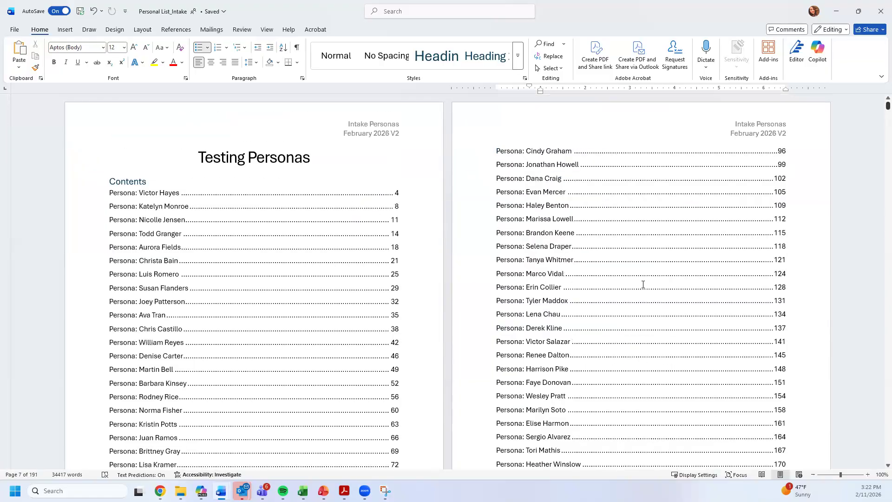
{"action": "scroll", "coordinate": [636, 298], "scroll_direction": "down", "scroll_amount": 12}
{"action": "scroll", "coordinate": [624, 335], "scroll_direction": "down", "scroll_amount": 12}
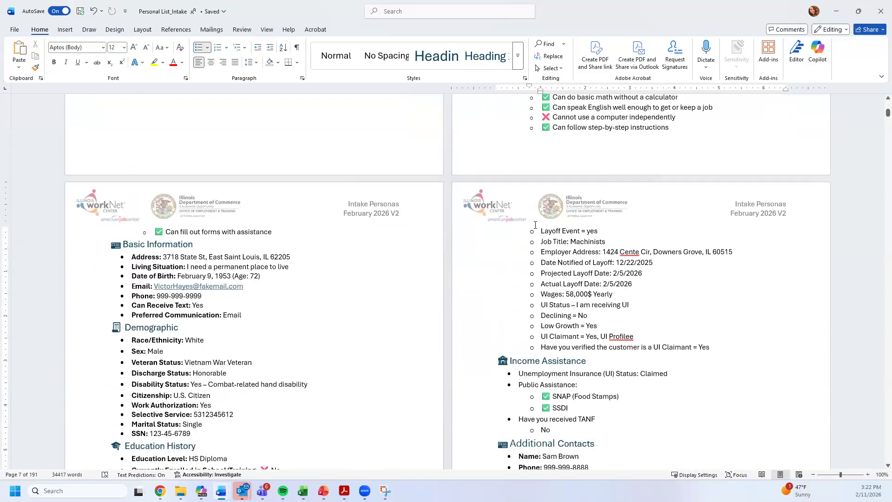
{"action": "scroll", "coordinate": [167, 398], "scroll_direction": "down", "scroll_amount": 3}
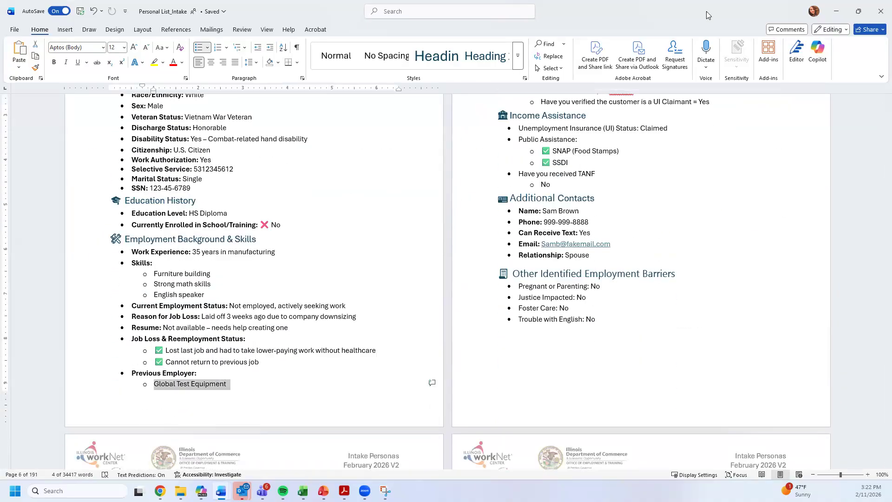
- Search employers for 'global test equipment' and select Global Test Equipment, Inc. with its known layoff event
{"action": "key", "text": "alt+Tab"}
{"action": "left_click", "coordinate": [508, 107]}
{"action": "type", "text": "global test"}
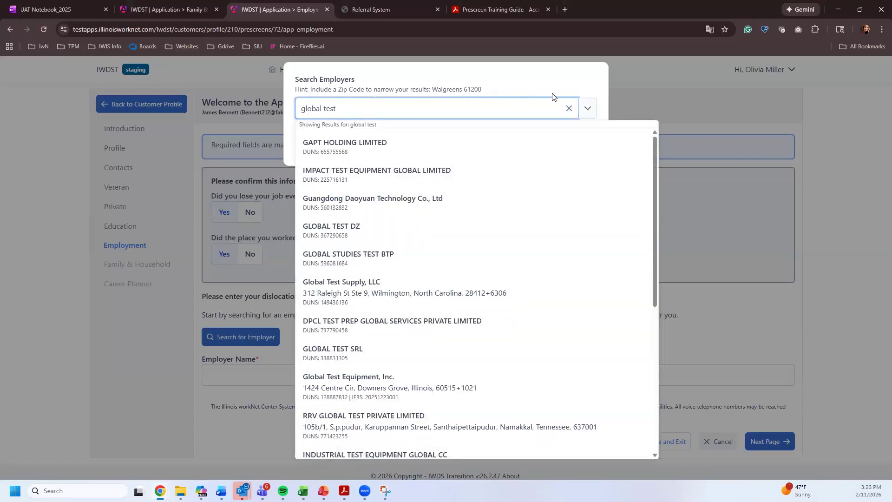
{"action": "type", "text": "equipment"}
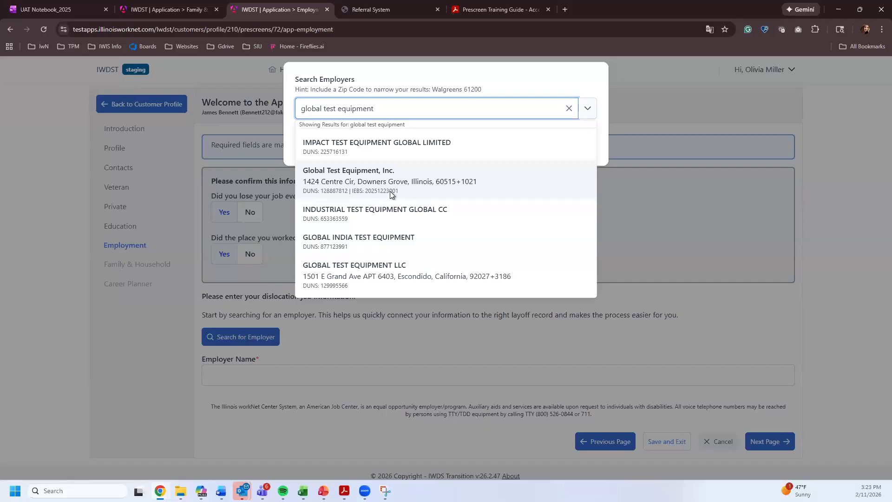
{"action": "left_click", "coordinate": [374, 193]}
{"action": "left_click", "coordinate": [308, 172]}
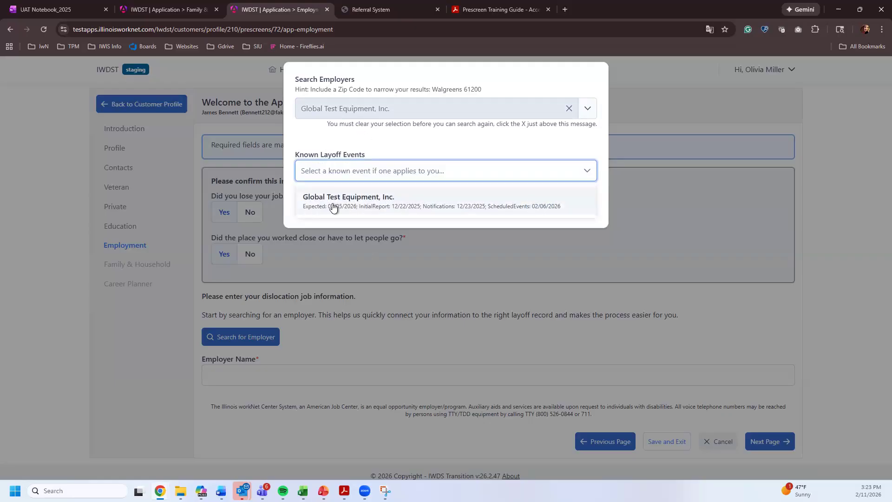
{"action": "left_click", "coordinate": [374, 202]}
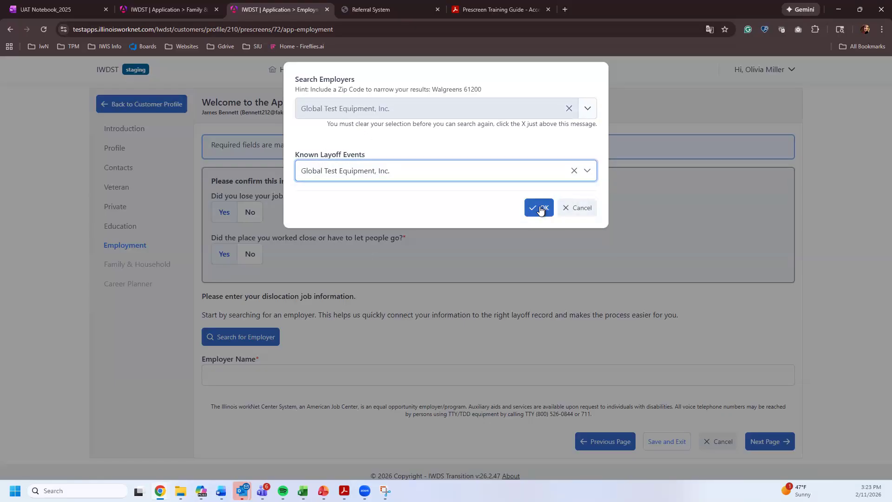
{"action": "left_click", "coordinate": [540, 209]}
{"action": "scroll", "coordinate": [312, 283], "scroll_direction": "down", "scroll_amount": 1}
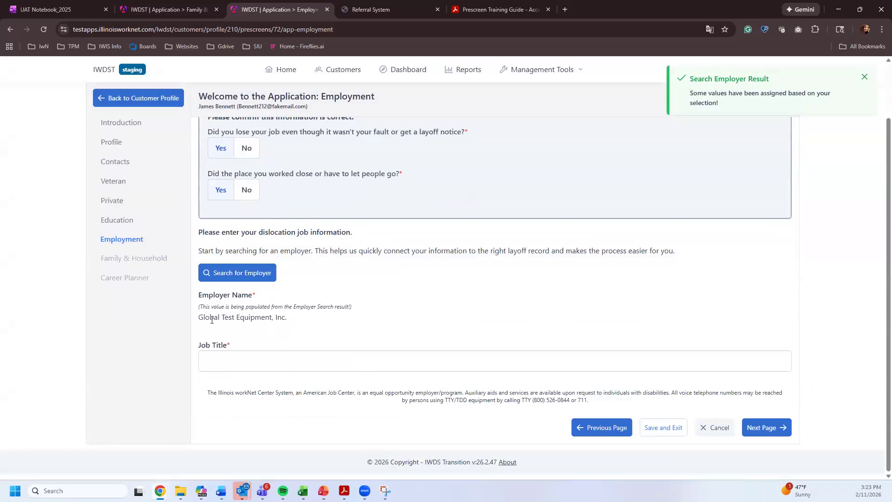
- Enter Job Title 'test' and set the earnings pay period to Yearly with an amount
{"action": "left_click", "coordinate": [213, 357]}
{"action": "type", "text": "test"}
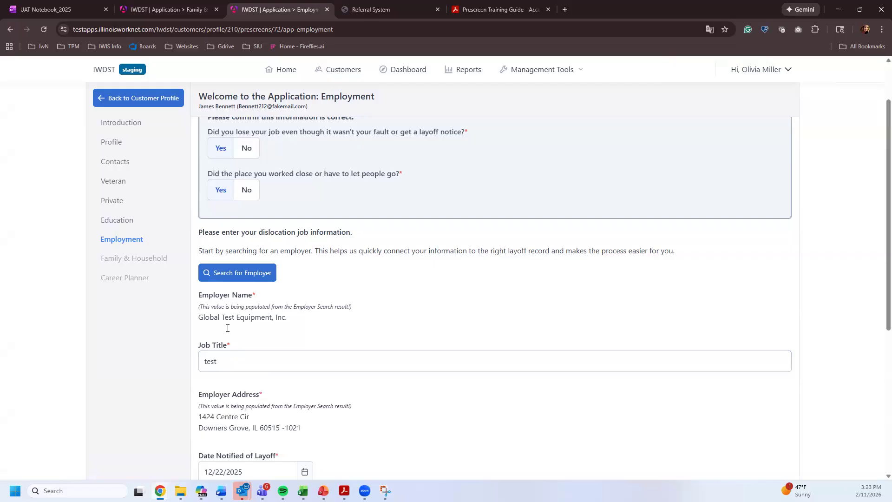
{"action": "scroll", "coordinate": [227, 334], "scroll_direction": "down", "scroll_amount": 5}
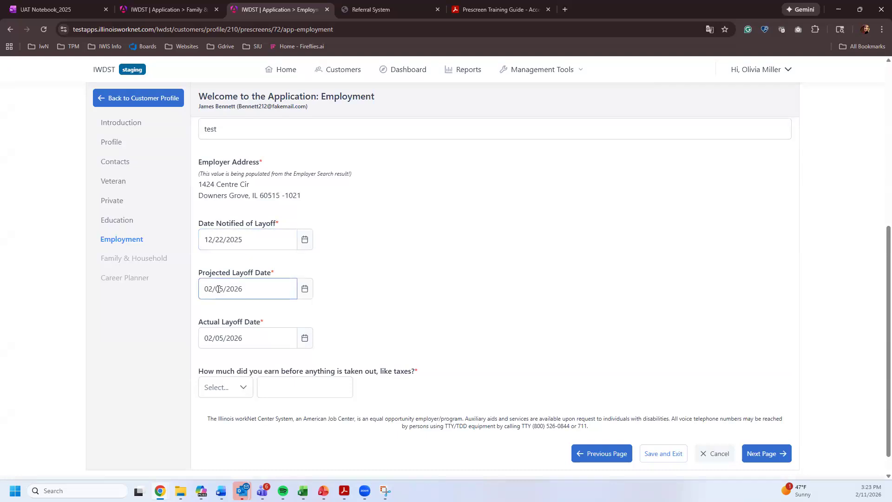
{"action": "left_click", "coordinate": [238, 385]}
{"action": "left_click", "coordinate": [225, 362]}
{"action": "left_click", "coordinate": [319, 387]}
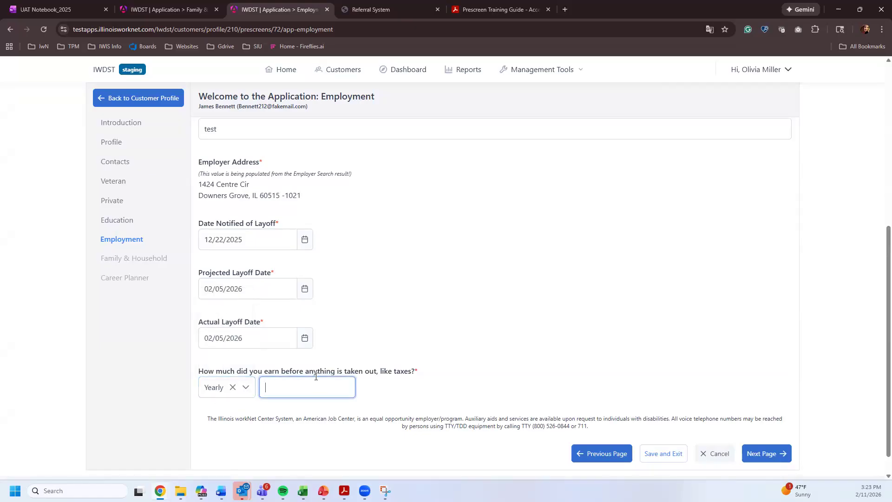
{"action": "type", "text": "45,"}
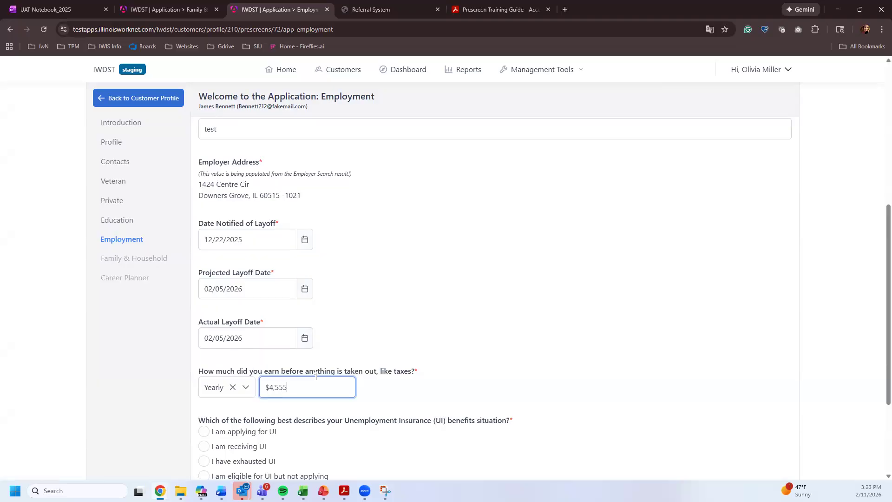
{"action": "type", "text": "555"}
- Answer the UI situation with 'I am not sure' and declining industry with Yes
{"action": "scroll", "coordinate": [307, 370], "scroll_direction": "down", "scroll_amount": 3}
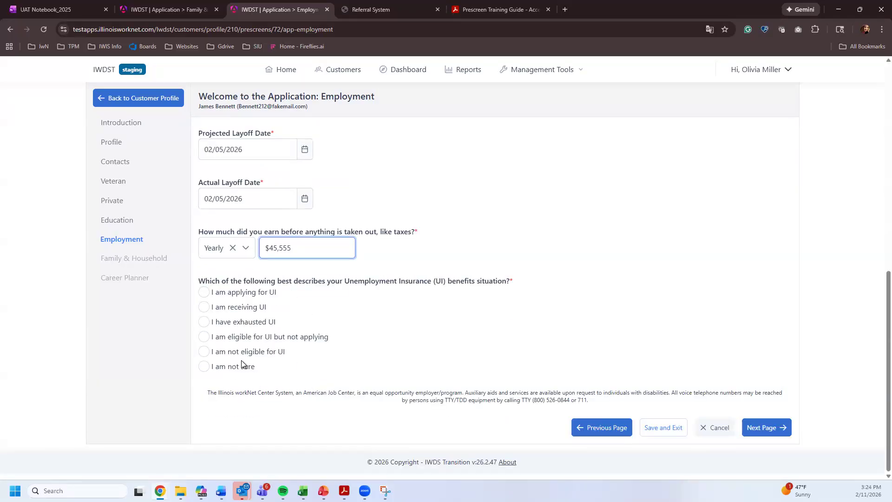
{"action": "left_click", "coordinate": [224, 370]}
{"action": "scroll", "coordinate": [279, 281], "scroll_direction": "down", "scroll_amount": 2}
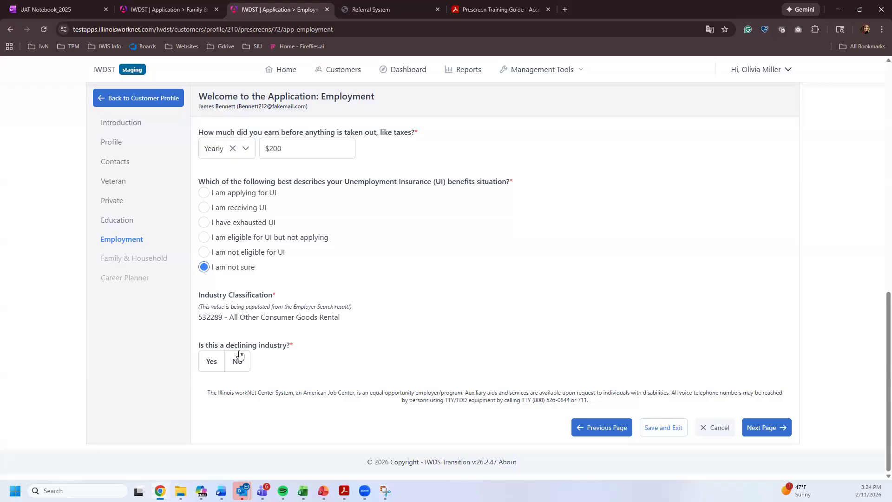
{"action": "left_click", "coordinate": [216, 367]}
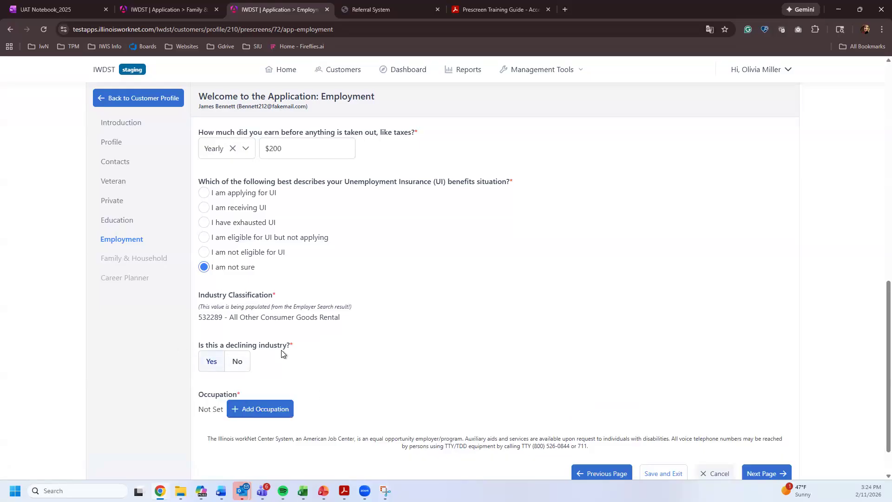
{"action": "scroll", "coordinate": [318, 342], "scroll_direction": "up", "scroll_amount": 6}
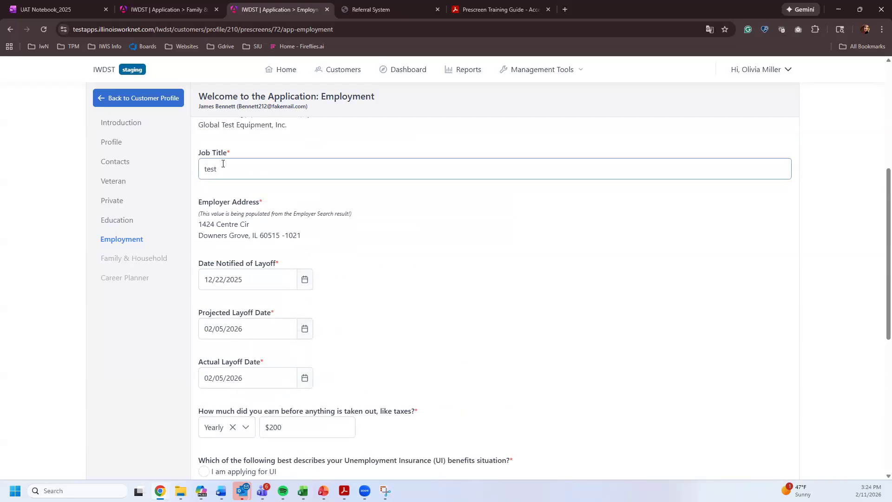
{"action": "left_click", "coordinate": [241, 167]}
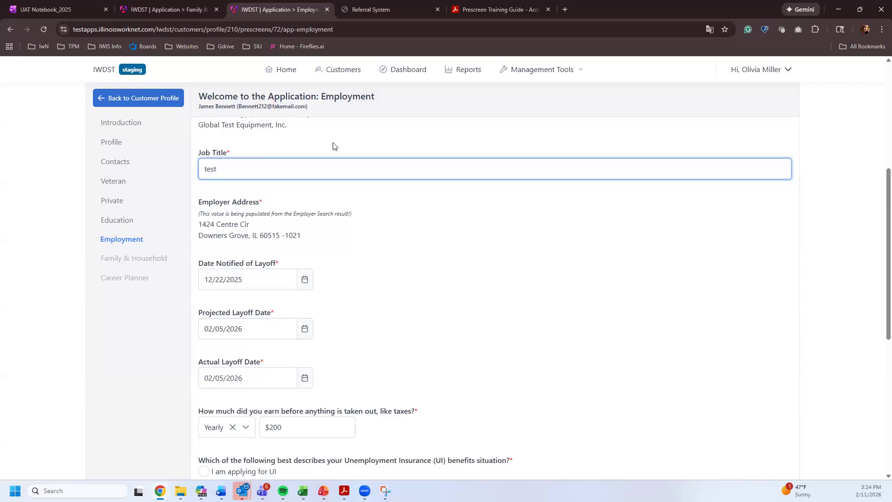
{"action": "scroll", "coordinate": [333, 145], "scroll_direction": "down", "scroll_amount": 2}
{"action": "scroll", "coordinate": [234, 201], "scroll_direction": "up", "scroll_amount": 3}
{"action": "scroll", "coordinate": [348, 365], "scroll_direction": "down", "scroll_amount": 5}
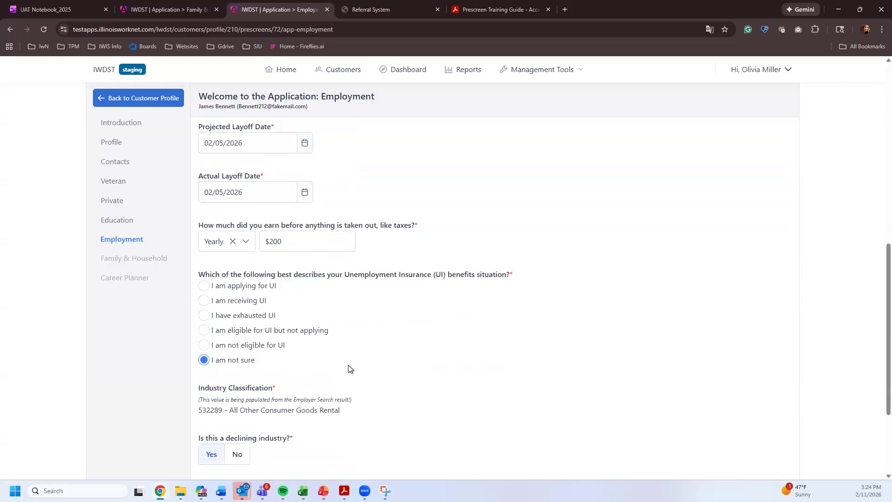
{"action": "scroll", "coordinate": [215, 360], "scroll_direction": "down", "scroll_amount": 3}
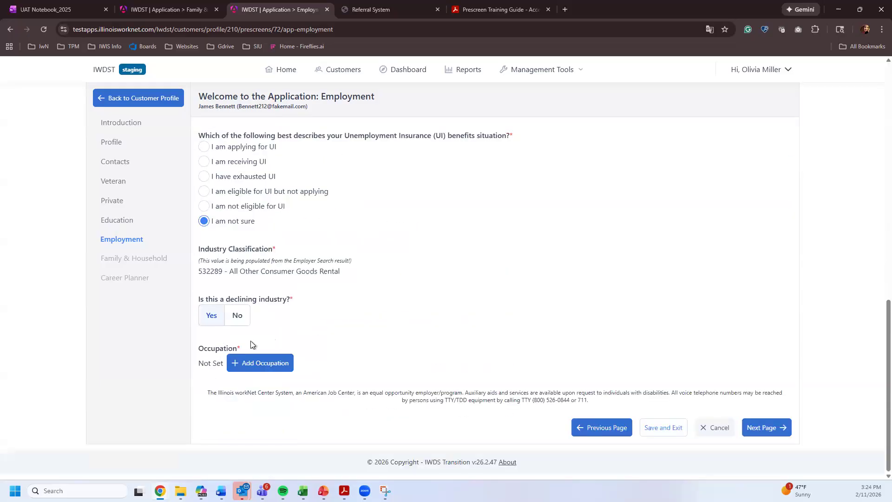
- Add occupation 29-1141.01 Acute Care Nurses via a 'nur' search and answer No to low growth
{"action": "left_click", "coordinate": [267, 363]}
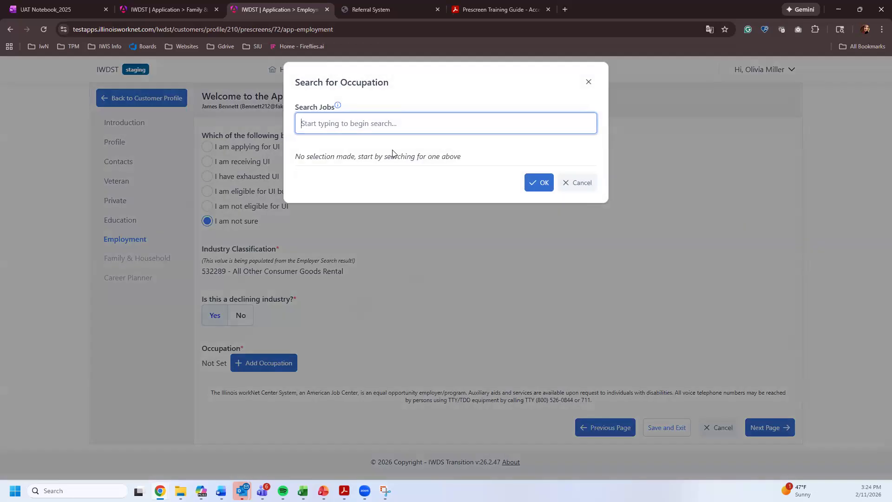
{"action": "type", "text": "nurse"}
{"action": "left_click", "coordinate": [328, 148]}
{"action": "left_click", "coordinate": [535, 222]}
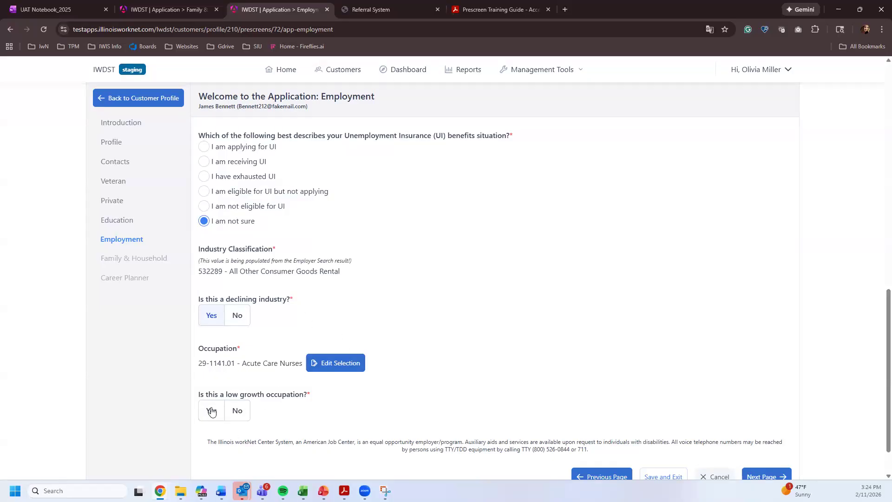
{"action": "left_click", "coordinate": [233, 414]}
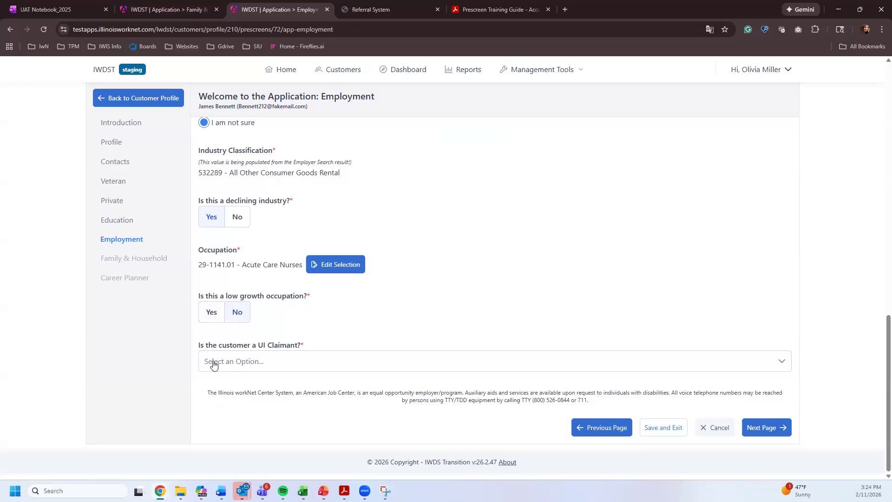
- Open the UI Claimant dropdown and dismiss it without choosing an answer
{"action": "left_click", "coordinate": [233, 363]}
{"action": "key", "text": "Escape"}
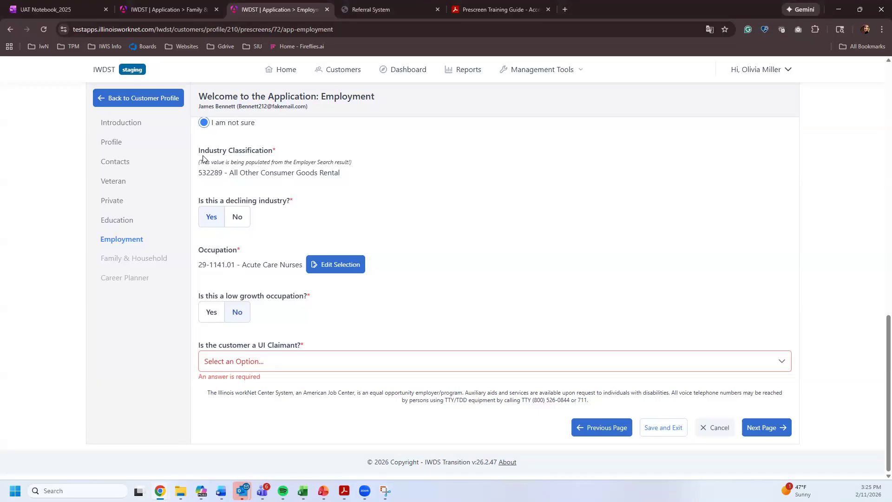
{"action": "left_click_drag", "start_coordinate": [199, 148], "coordinate": [333, 315]}
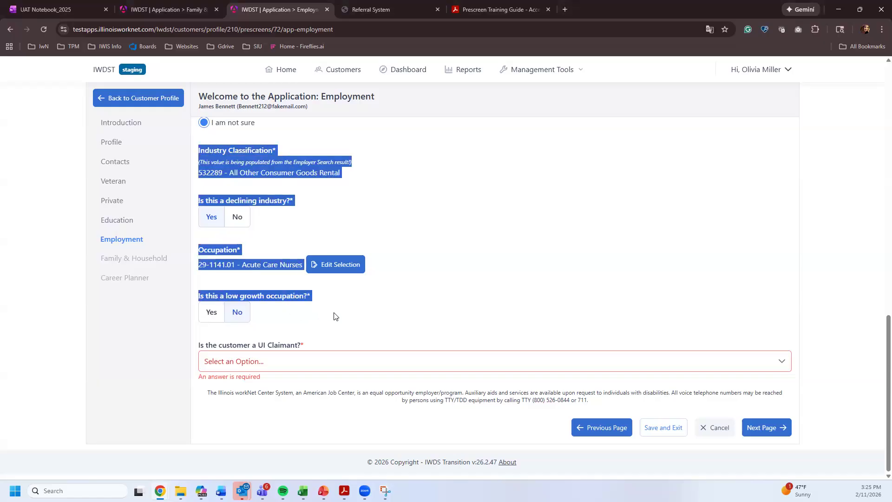
{"action": "left_click", "coordinate": [313, 315]}
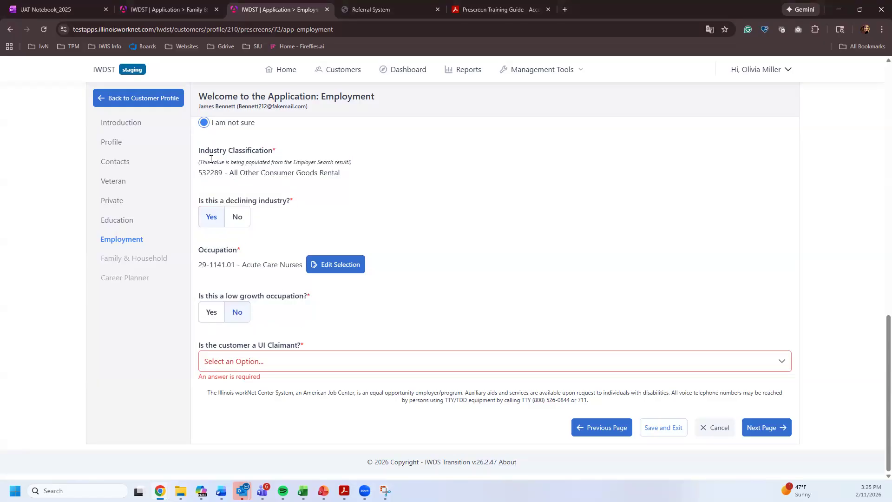
{"action": "left_click_drag", "start_coordinate": [200, 200], "coordinate": [295, 207]}
{"action": "left_click", "coordinate": [319, 201]}
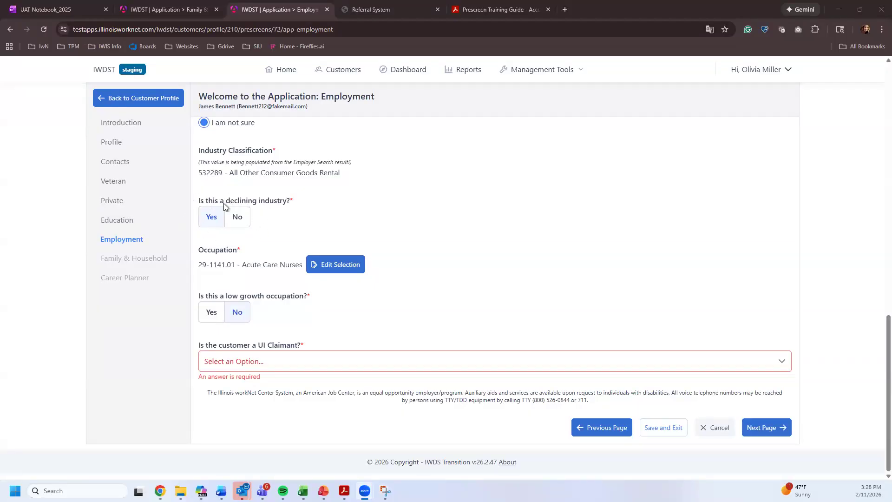
{"action": "left_click_drag", "start_coordinate": [199, 205], "coordinate": [292, 205]}
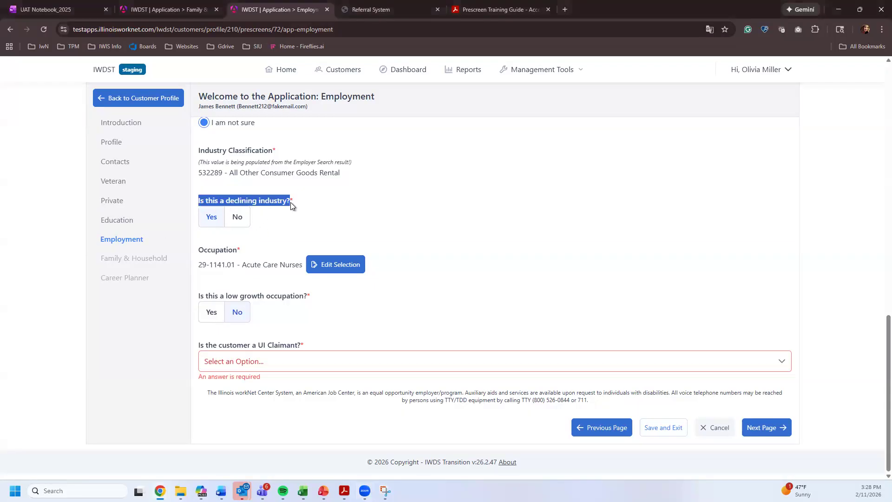
{"action": "left_click", "coordinate": [295, 207]}
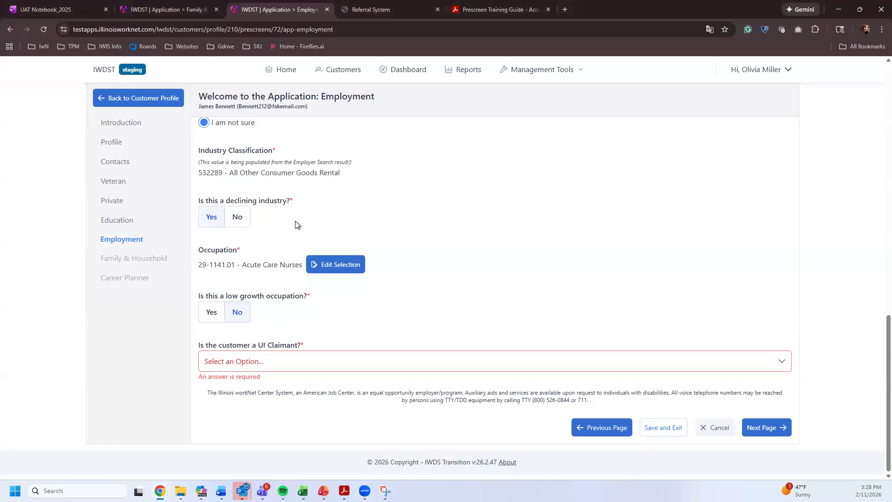
{"action": "left_click_drag", "start_coordinate": [199, 205], "coordinate": [291, 203]}
{"action": "left_click", "coordinate": [342, 212]}
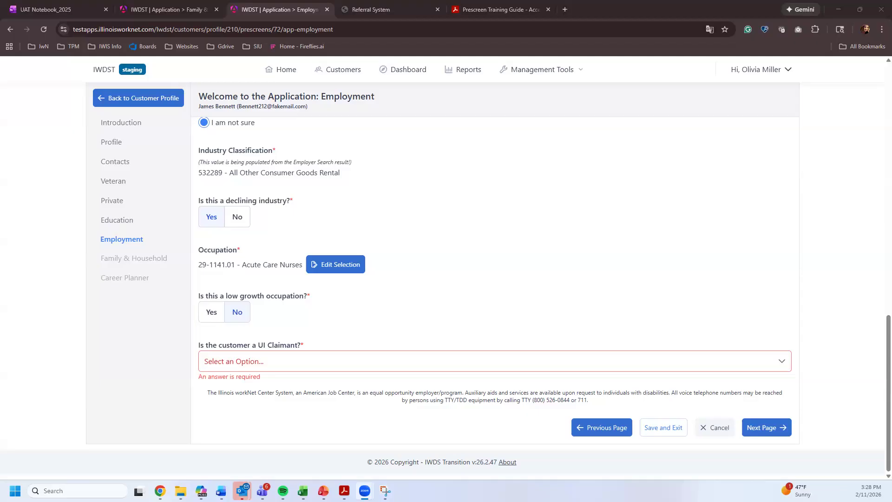
{"action": "mouse_move", "coordinate": [226, 296]}
{"action": "left_mouse_down"}
{"action": "mouse_move", "coordinate": [303, 300]}
{"action": "mouse_move", "coordinate": [223, 298]}
{"action": "left_mouse_up"}
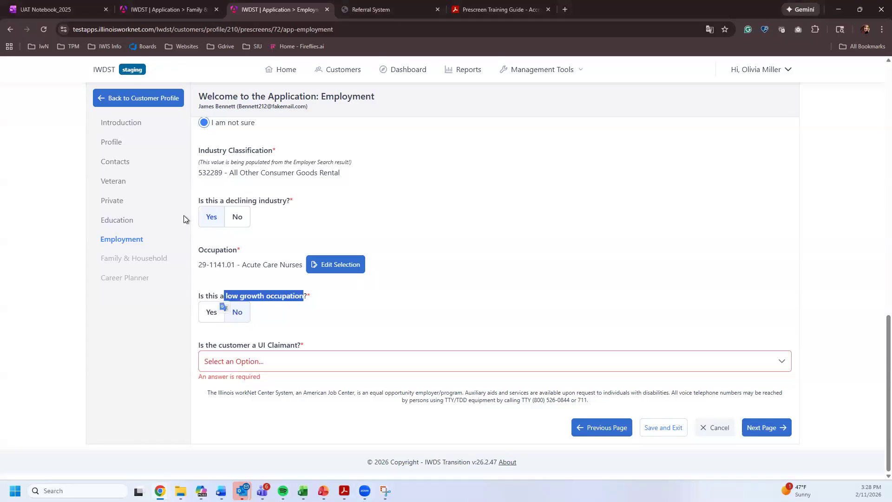
{"action": "left_click", "coordinate": [240, 314]}
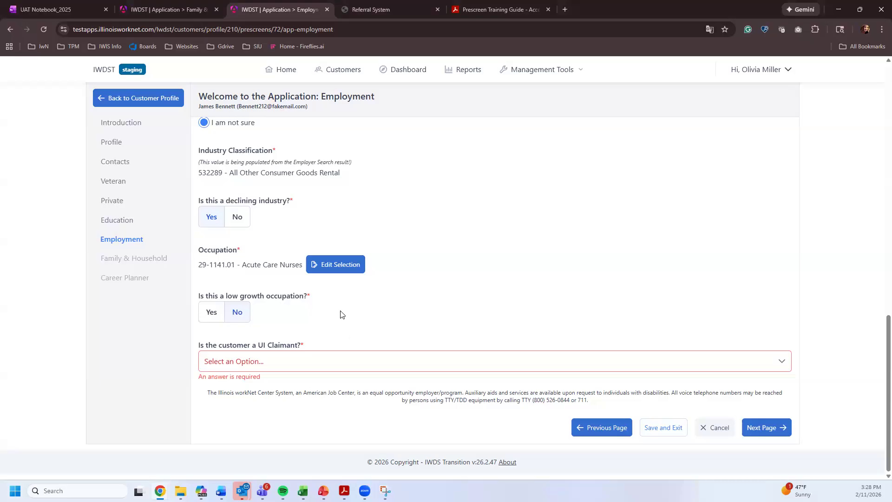
- Choose No for 'Is the customer a UI Claimant?' on the Employment page
{"action": "scroll", "coordinate": [341, 314], "scroll_direction": "up", "scroll_amount": 5}
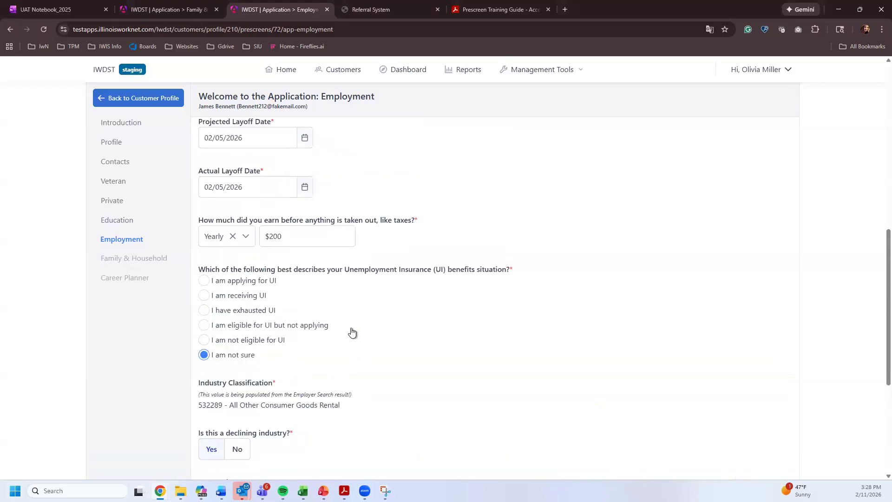
{"action": "scroll", "coordinate": [351, 331], "scroll_direction": "down", "scroll_amount": 5}
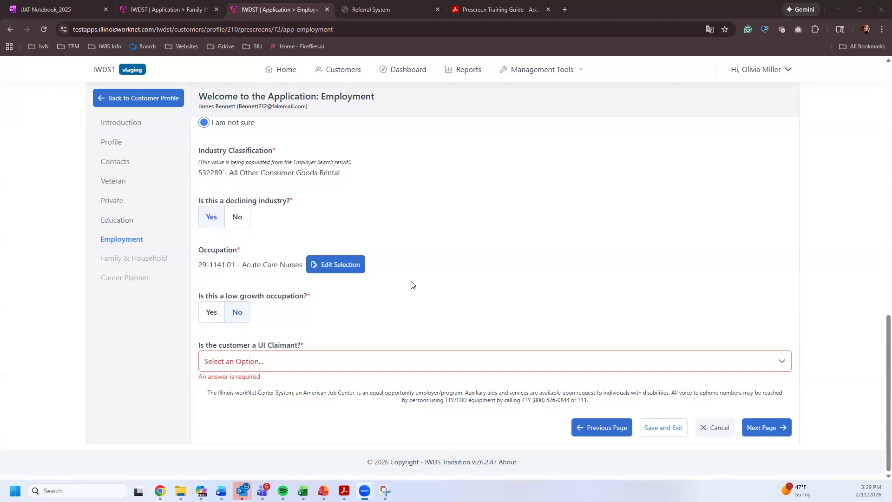
{"action": "scroll", "coordinate": [396, 221], "scroll_direction": "up", "scroll_amount": 4}
{"action": "scroll", "coordinate": [397, 221], "scroll_direction": "down", "scroll_amount": 4}
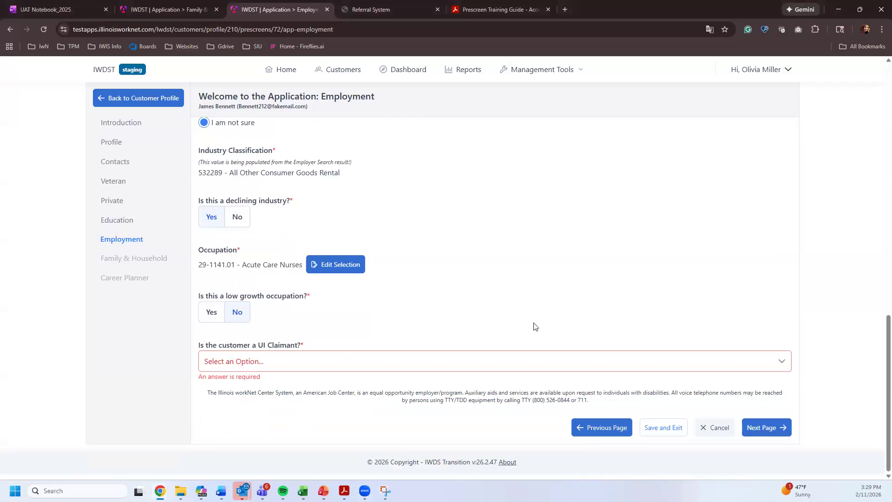
{"action": "left_click", "coordinate": [284, 366]}
{"action": "scroll", "coordinate": [531, 224], "scroll_direction": "up", "scroll_amount": 4}
{"action": "scroll", "coordinate": [532, 227], "scroll_direction": "down", "scroll_amount": 4}
{"action": "left_click", "coordinate": [400, 361]}
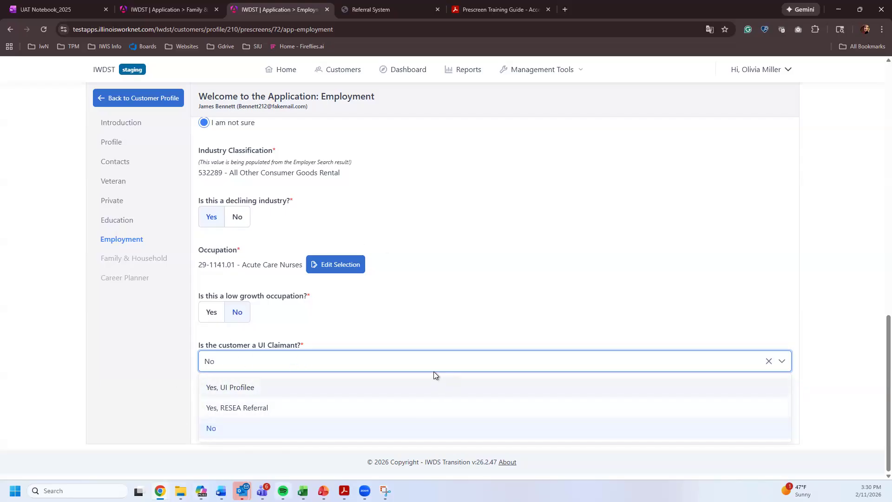
- Close the UI Claimant dropdown keeping No and scroll to the top of the Employment page
{"action": "left_click", "coordinate": [529, 284]}
{"action": "scroll", "coordinate": [566, 298], "scroll_direction": "up", "scroll_amount": 10}
{"action": "scroll", "coordinate": [569, 291], "scroll_direction": "up", "scroll_amount": 5}
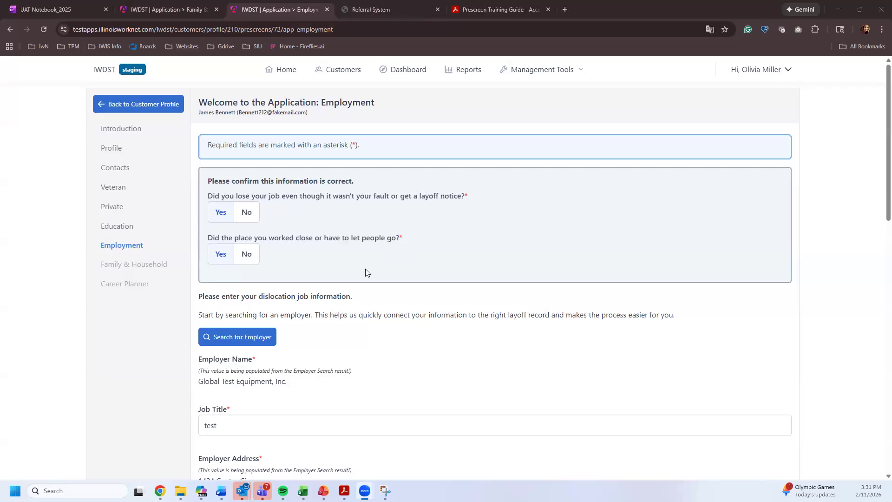
{"action": "left_click", "coordinate": [229, 346]}
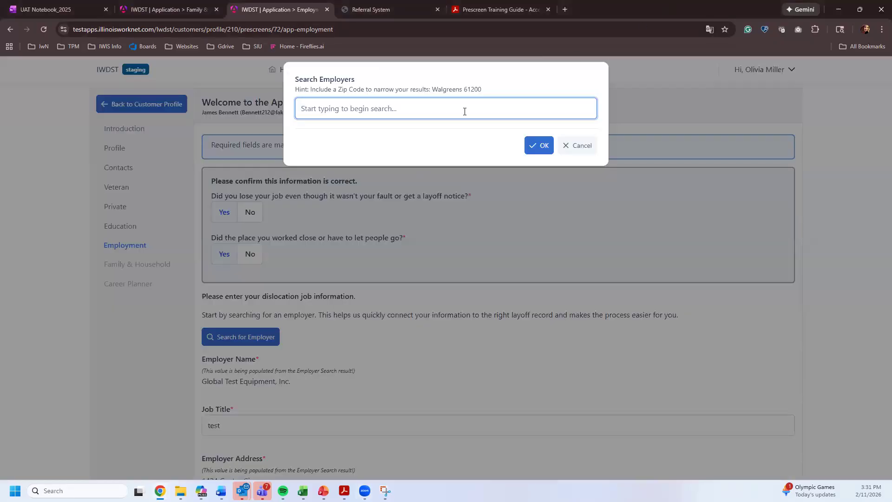
{"action": "type", "text": "test golobal equiment"}
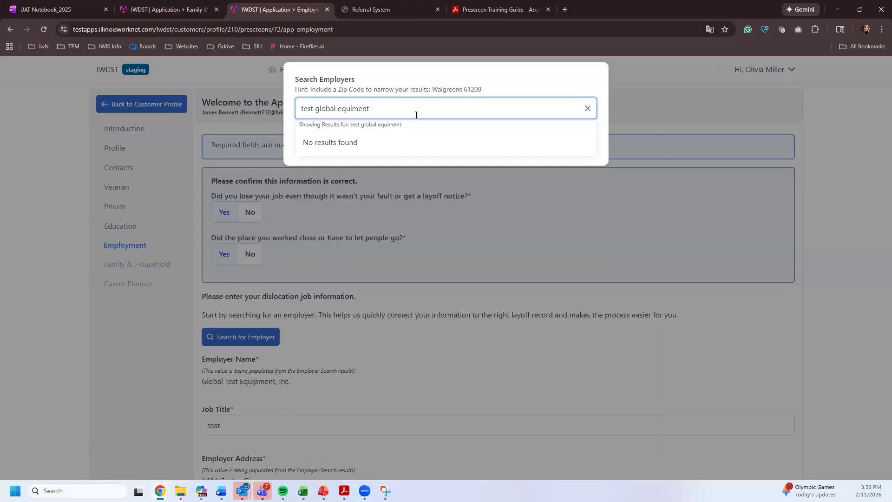
{"action": "key", "text": "shift+Left"}
{"action": "key", "text": "shift+Left"}
{"action": "key", "text": "shift+Left"}
{"action": "key", "text": "shift+Left"}
{"action": "key", "text": "shift+Left"}
{"action": "key", "text": "shift+Left"}
{"action": "key", "text": "shift+Left"}
{"action": "key", "text": "BackSpace"}
{"action": "type", "text": "qui"}
{"action": "key", "text": "BackSpace"}
{"action": "key", "text": "BackSpace"}
{"action": "key", "text": "BackSpace"}
{"action": "key", "text": "BackSpace"}
{"action": "key", "text": "BackSpace"}
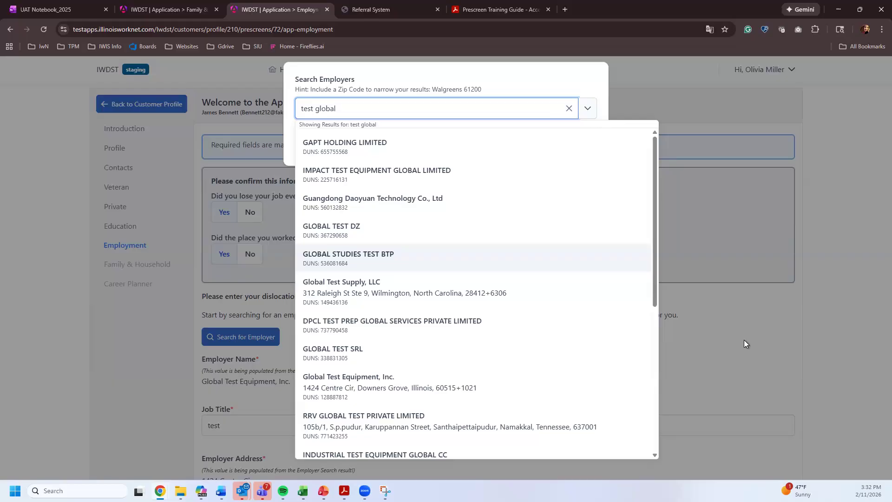
{"action": "left_click", "coordinate": [706, 308]}
{"action": "left_click", "coordinate": [582, 144]}
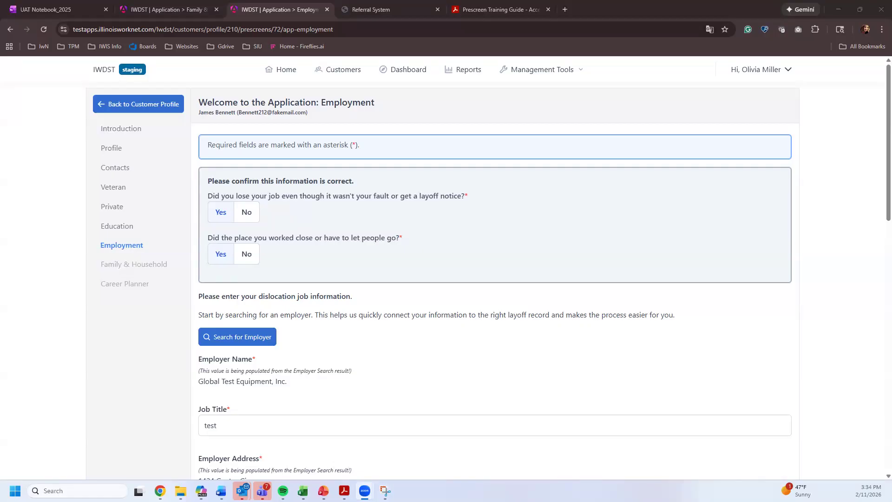
- Switch the declining-industry answer to No and then back to Yes
{"action": "scroll", "coordinate": [331, 377], "scroll_direction": "down", "scroll_amount": 15}
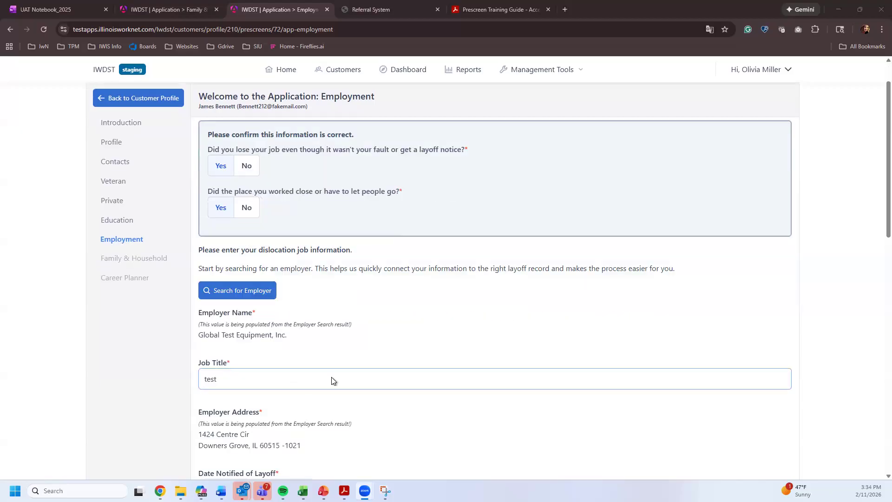
{"action": "left_click", "coordinate": [239, 219]}
{"action": "left_click", "coordinate": [211, 221]}
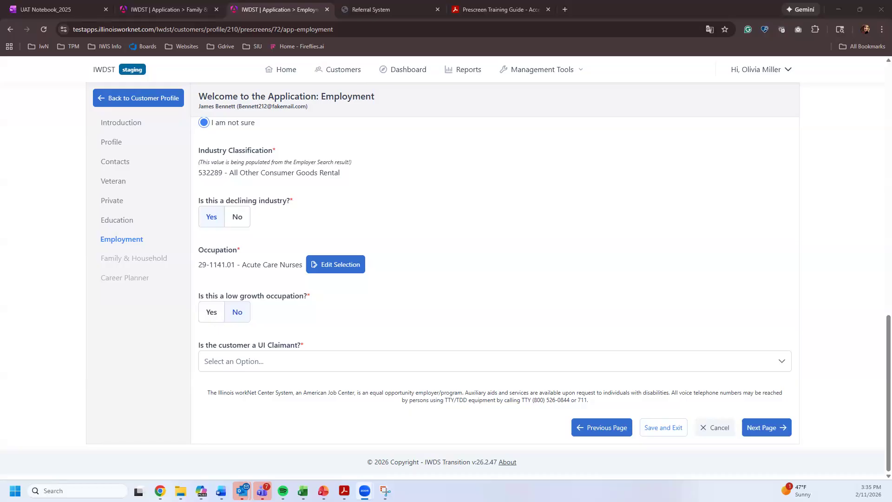
{"action": "left_click", "coordinate": [881, 30]}
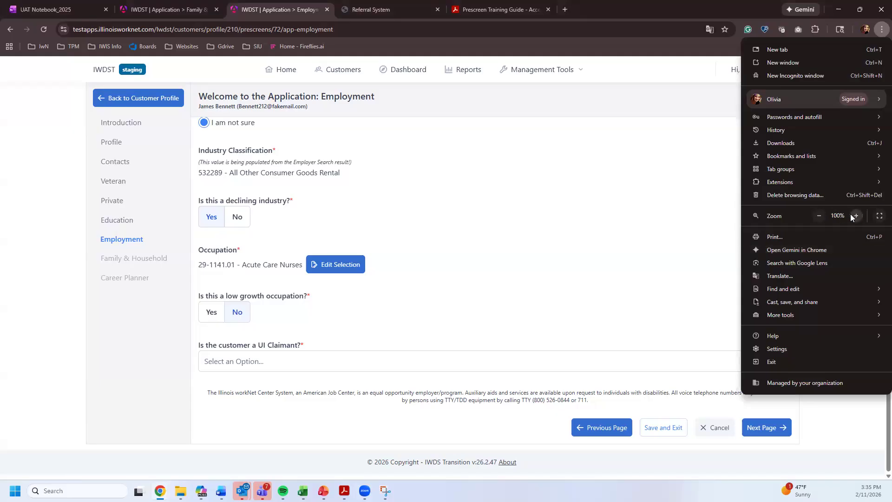
{"action": "left_click", "coordinate": [676, 279]}
{"action": "scroll", "coordinate": [377, 331], "scroll_direction": "up", "scroll_amount": 3}
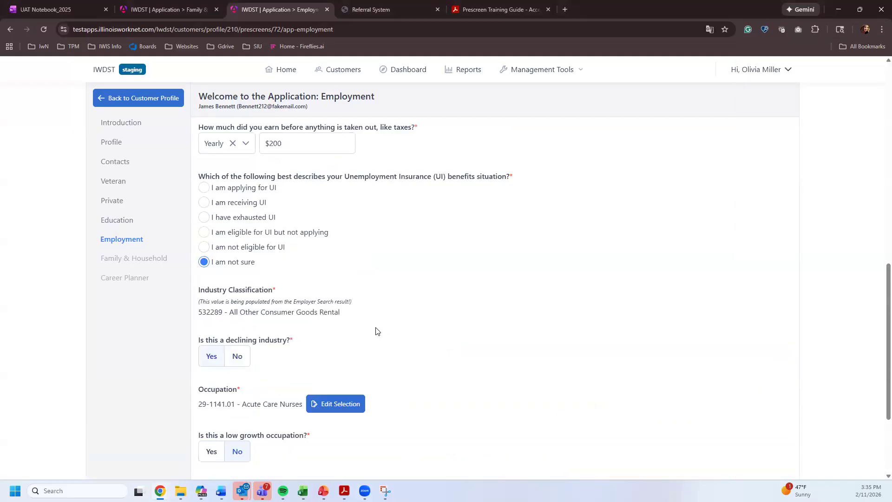
{"action": "scroll", "coordinate": [377, 331], "scroll_direction": "up", "scroll_amount": 10}
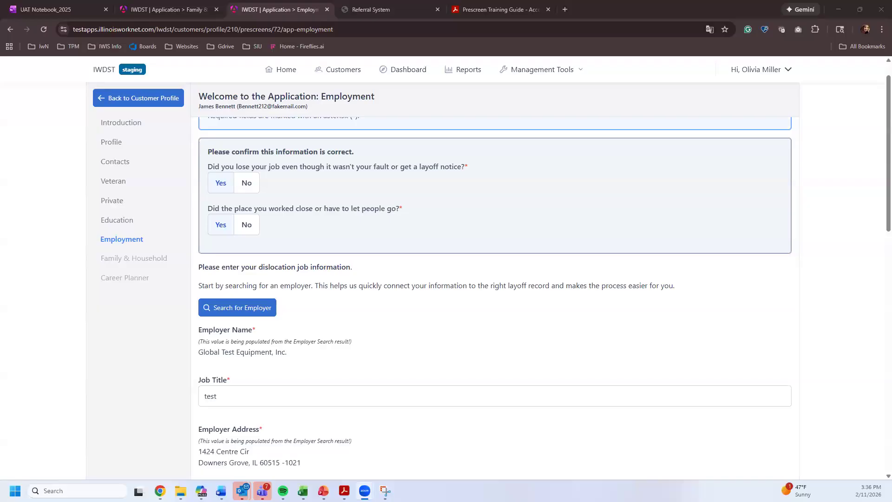
{"action": "triple_click", "coordinate": [618, 374]}
{"action": "scroll", "coordinate": [618, 373], "scroll_direction": "up", "scroll_amount": 1}
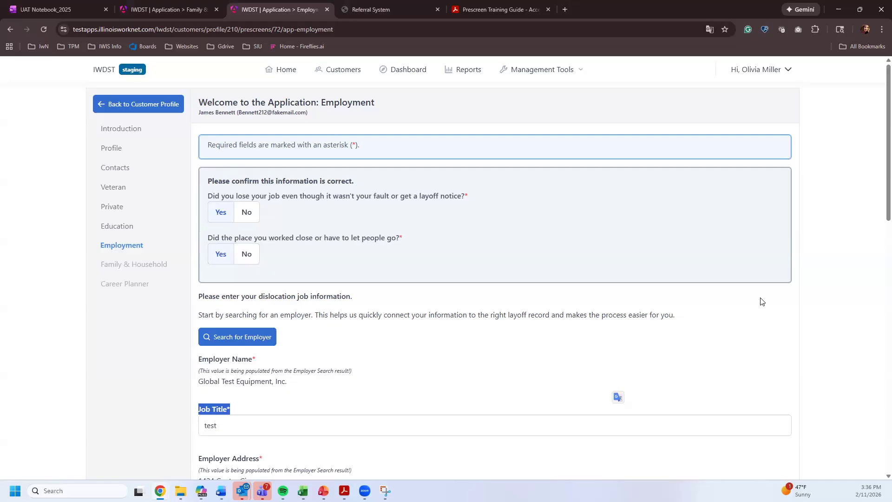
{"action": "left_click", "coordinate": [839, 302]}
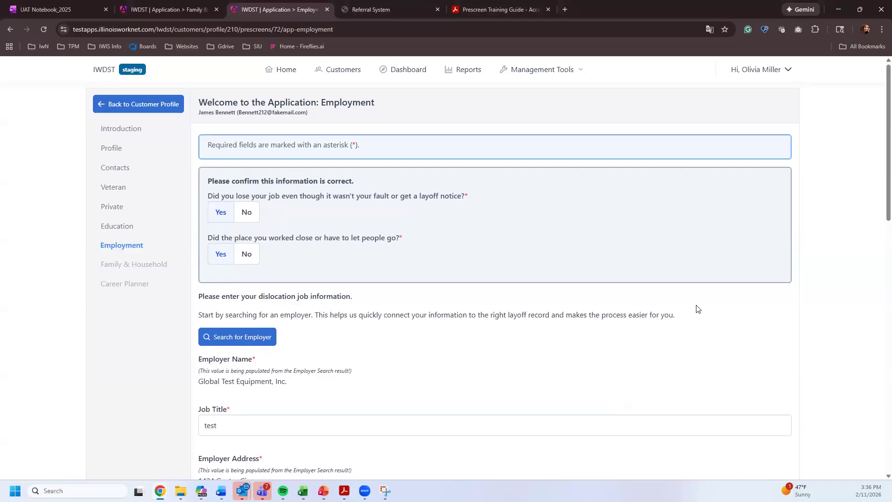